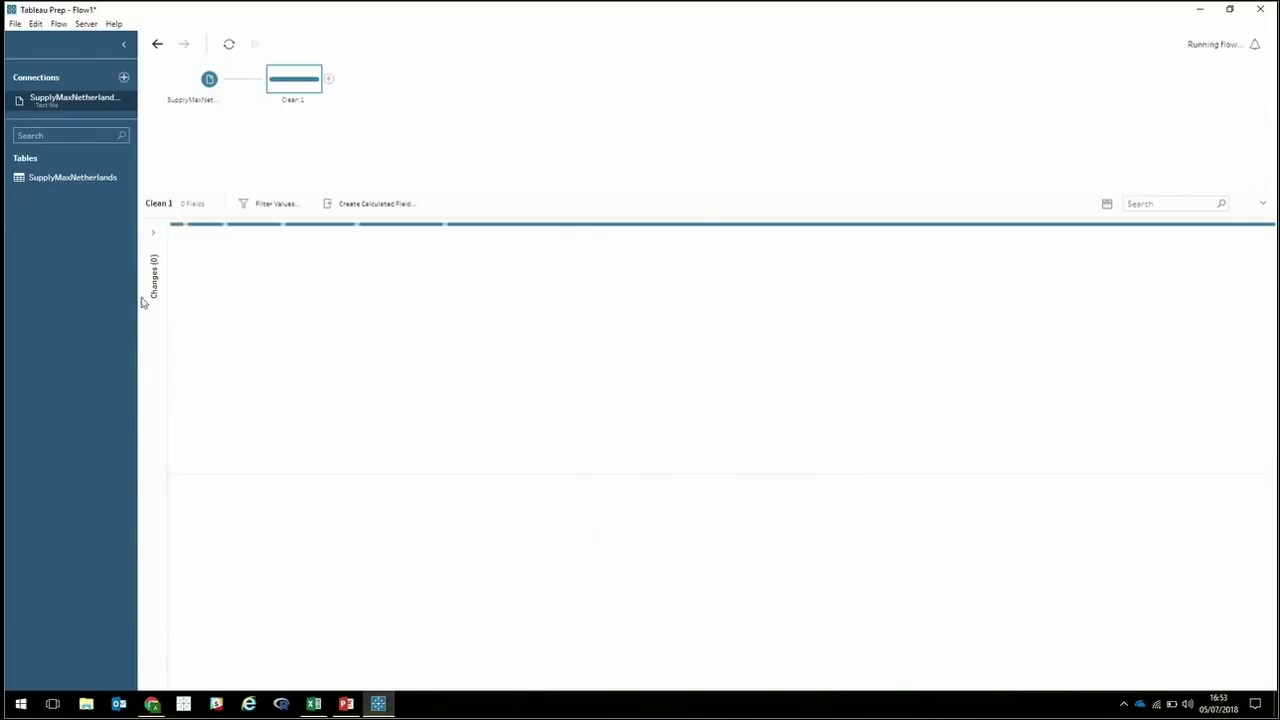
Show Clean 1's Changes pane and re-sort the City values so Amsterdam comes first.
{"action": "left_click", "coordinate": [154, 236]}
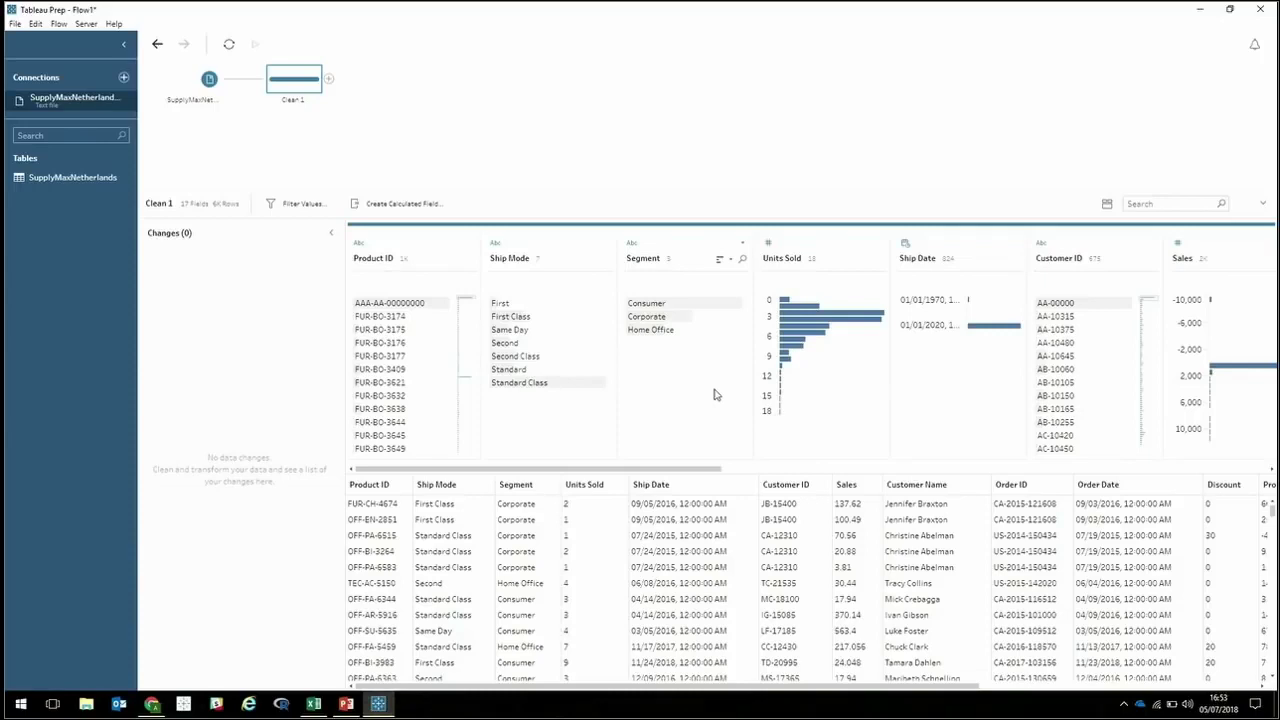
{"action": "left_click_drag", "start_coordinate": [642, 470], "coordinate": [1231, 450]}
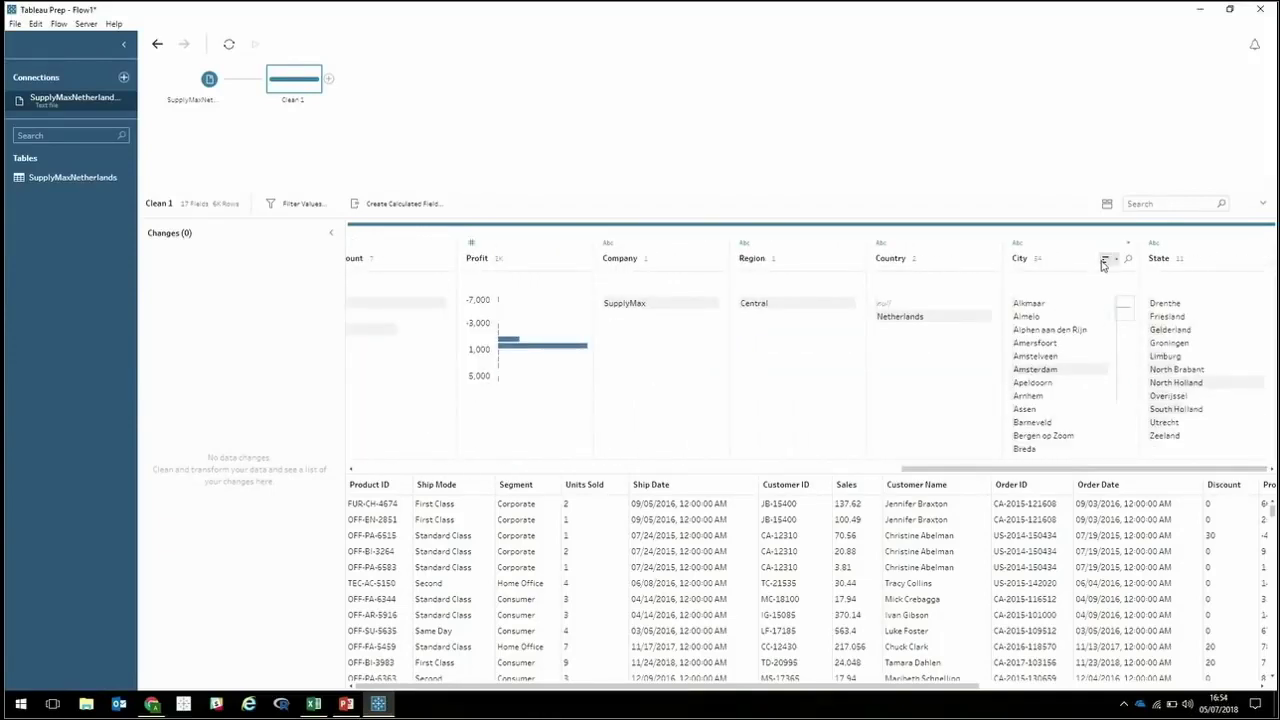
{"action": "left_click", "coordinate": [1107, 263]}
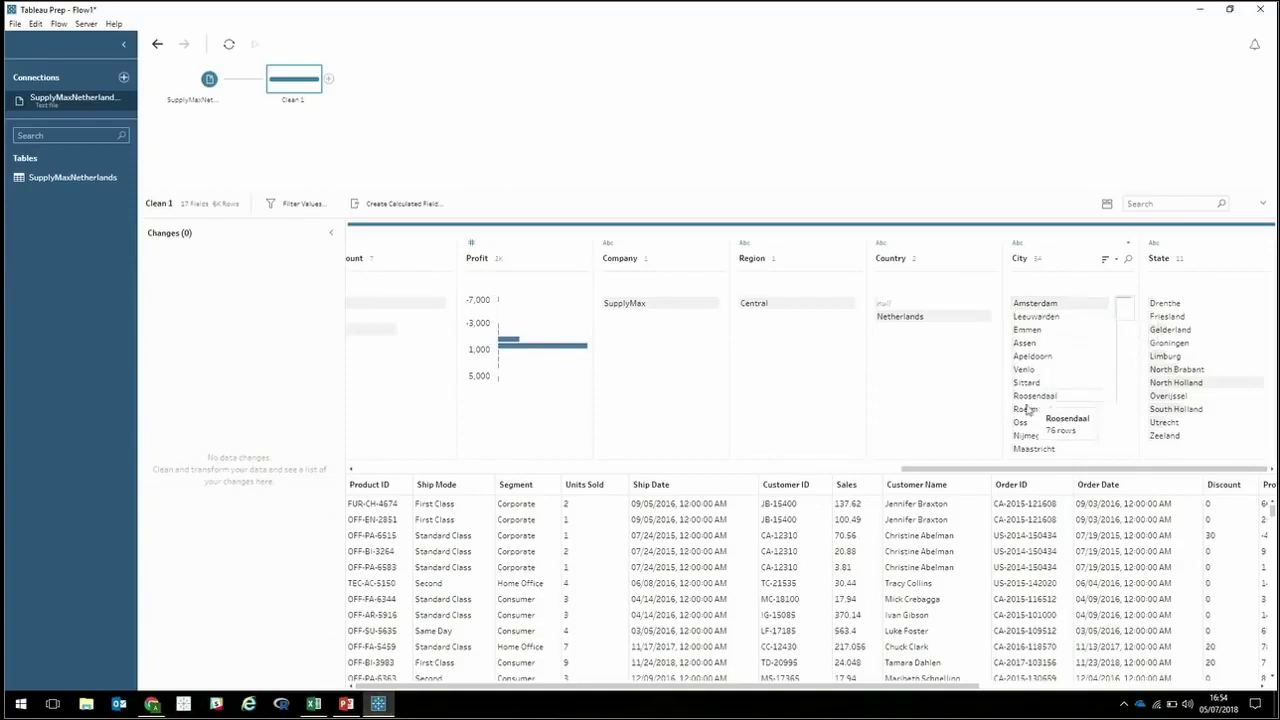
{"action": "left_click_drag", "start_coordinate": [977, 470], "coordinate": [634, 460]}
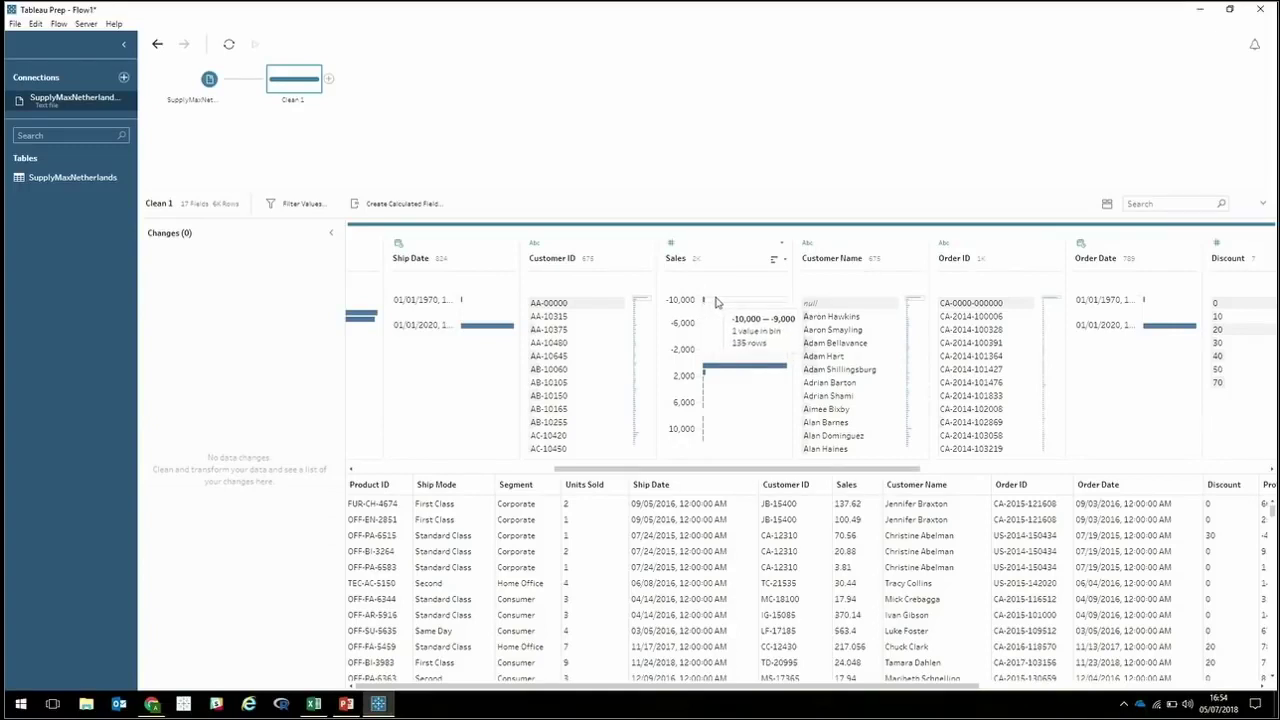
Exclude the Sales -10,000 to -9,000 placeholder bin from Clean 1.
{"action": "left_click", "coordinate": [717, 302]}
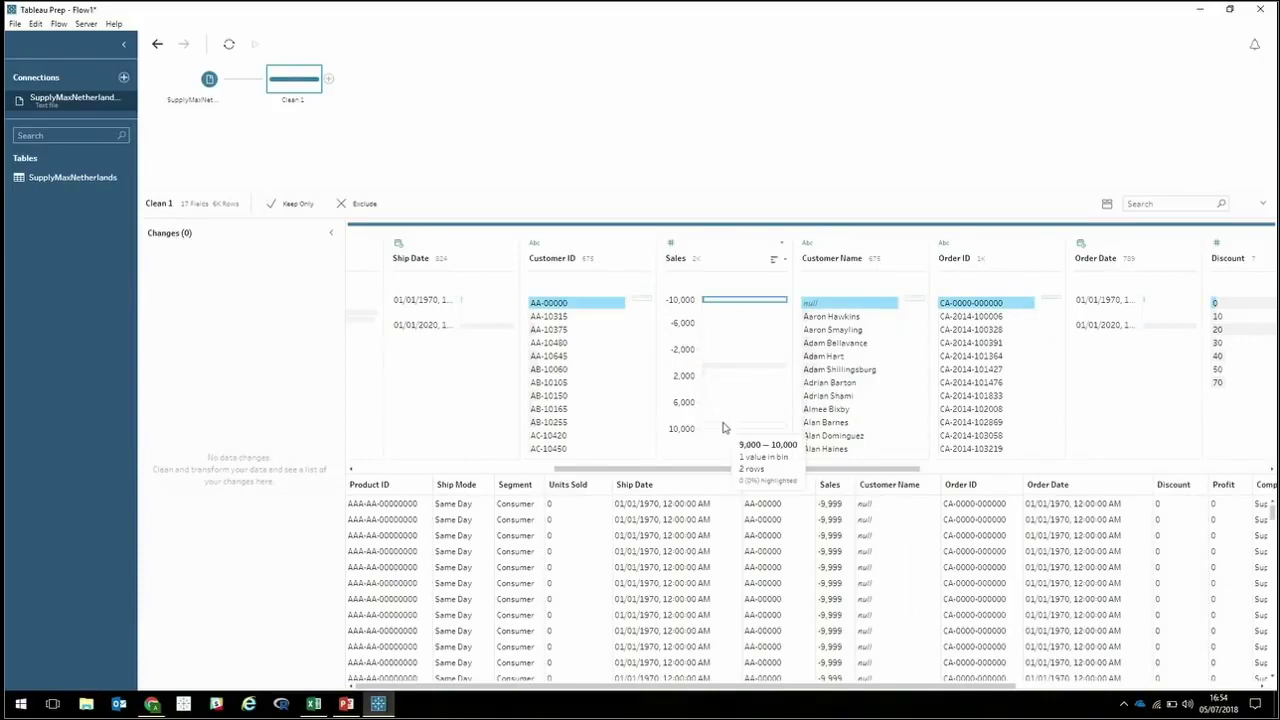
{"action": "left_click_drag", "start_coordinate": [711, 474], "coordinate": [644, 472]}
{"action": "mouse_move", "coordinate": [423, 304]}
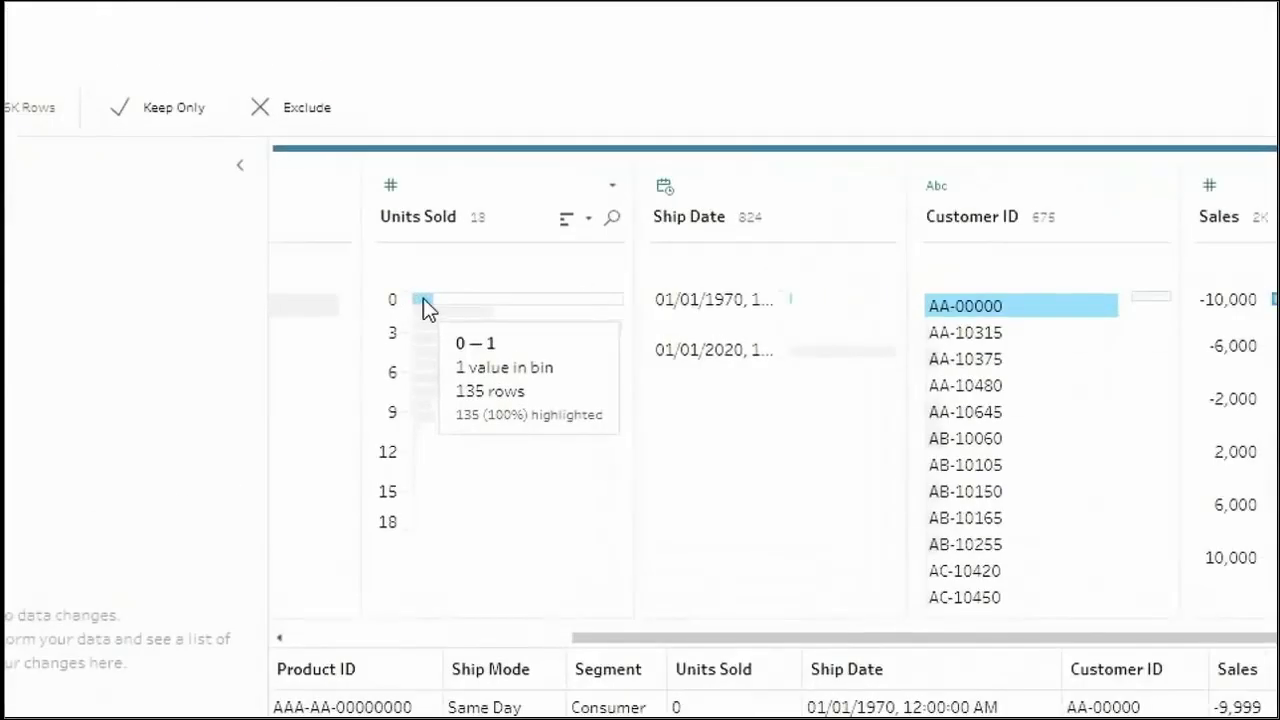
{"action": "mouse_move", "coordinate": [1019, 308]}
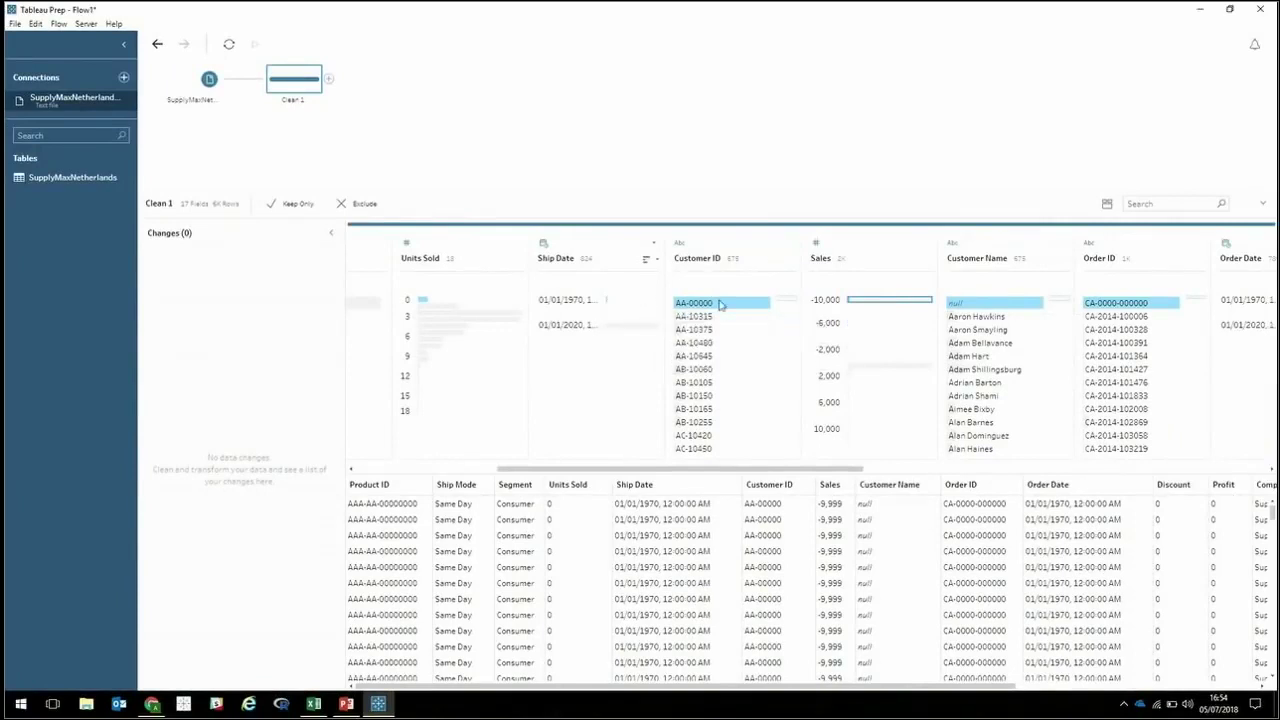
{"action": "mouse_move", "coordinate": [879, 303]}
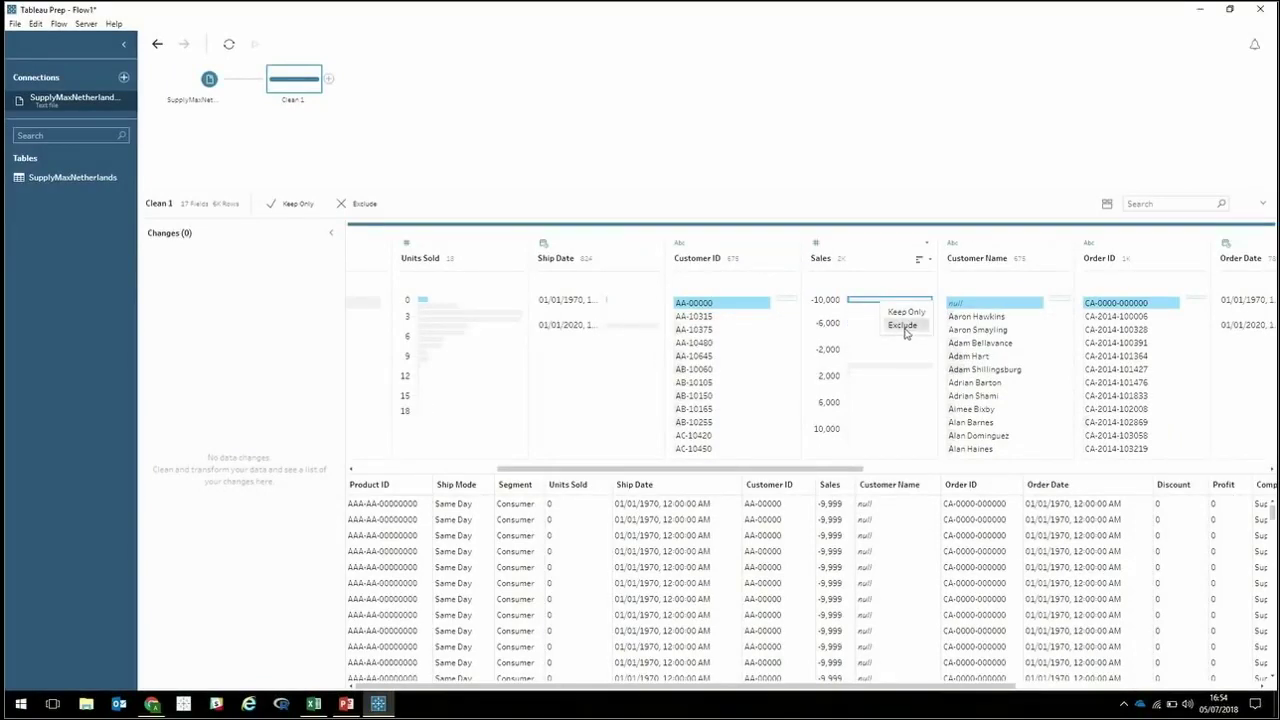
{"action": "left_click", "coordinate": [904, 326]}
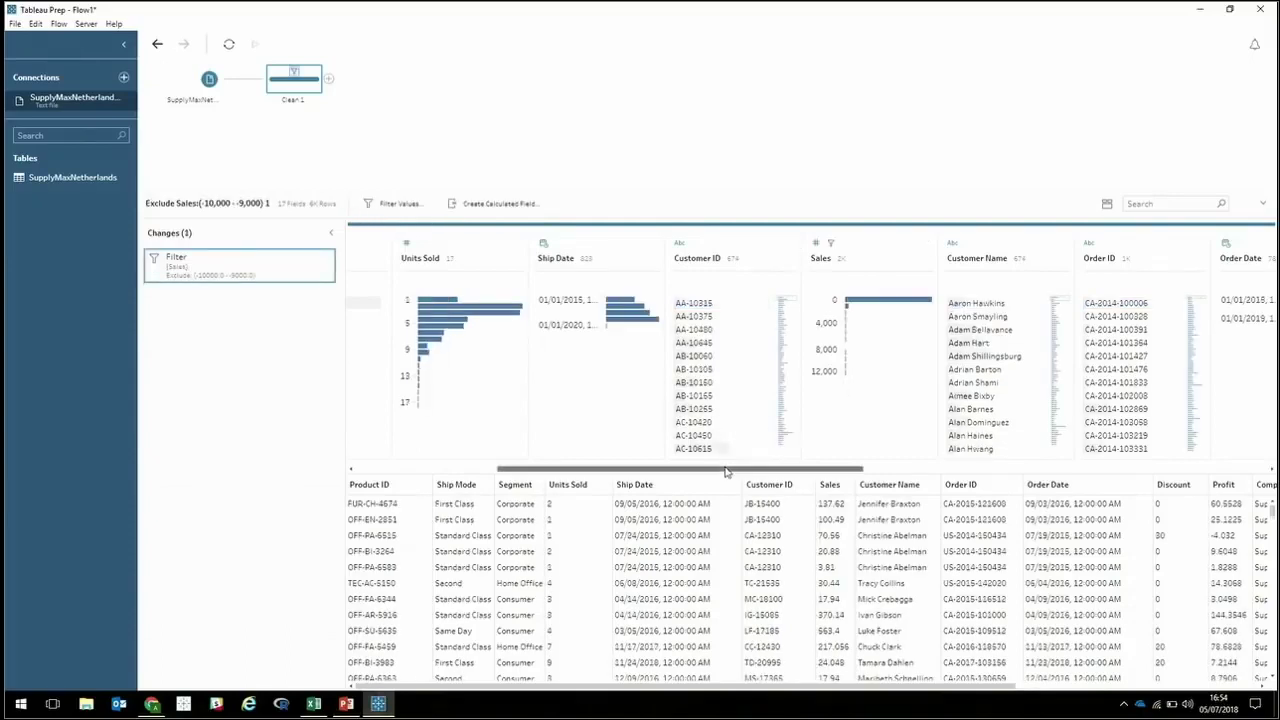
Group Ship Mode by pronunciation into First Class, Same Day, Second Class and Standard Class.
{"action": "left_click_drag", "start_coordinate": [726, 472], "coordinate": [584, 462]}
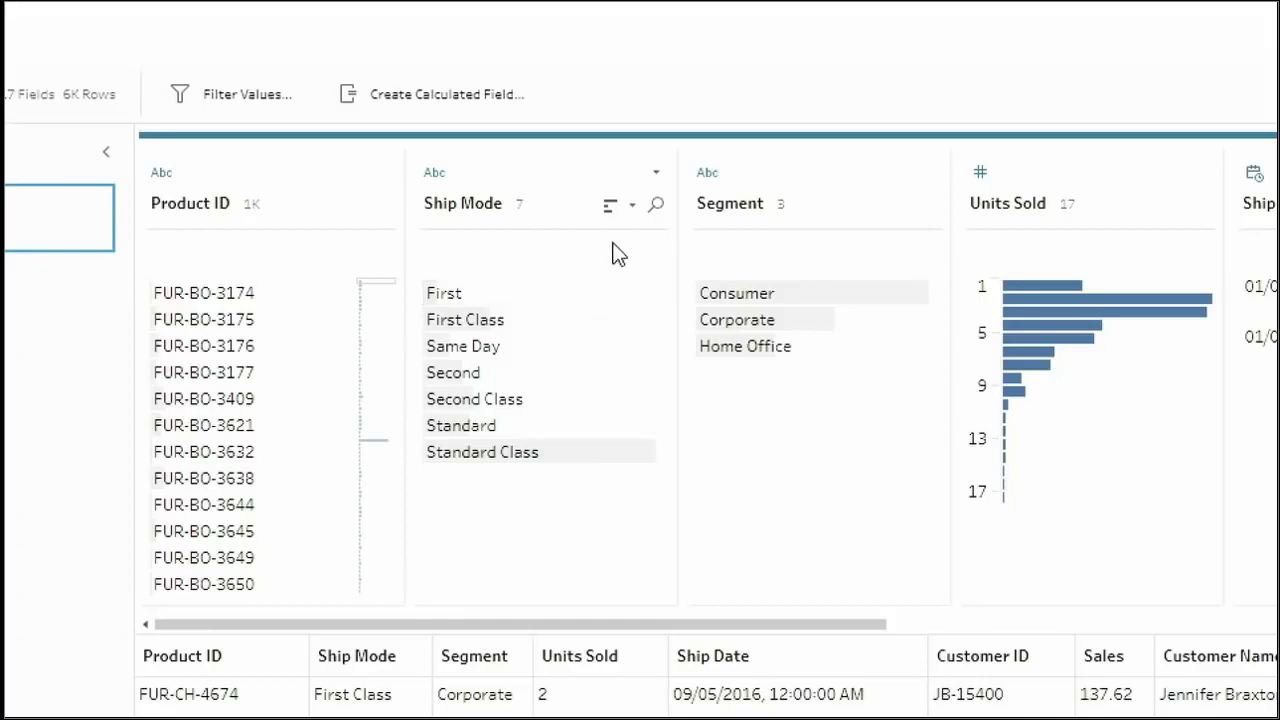
{"action": "left_click", "coordinate": [655, 173]}
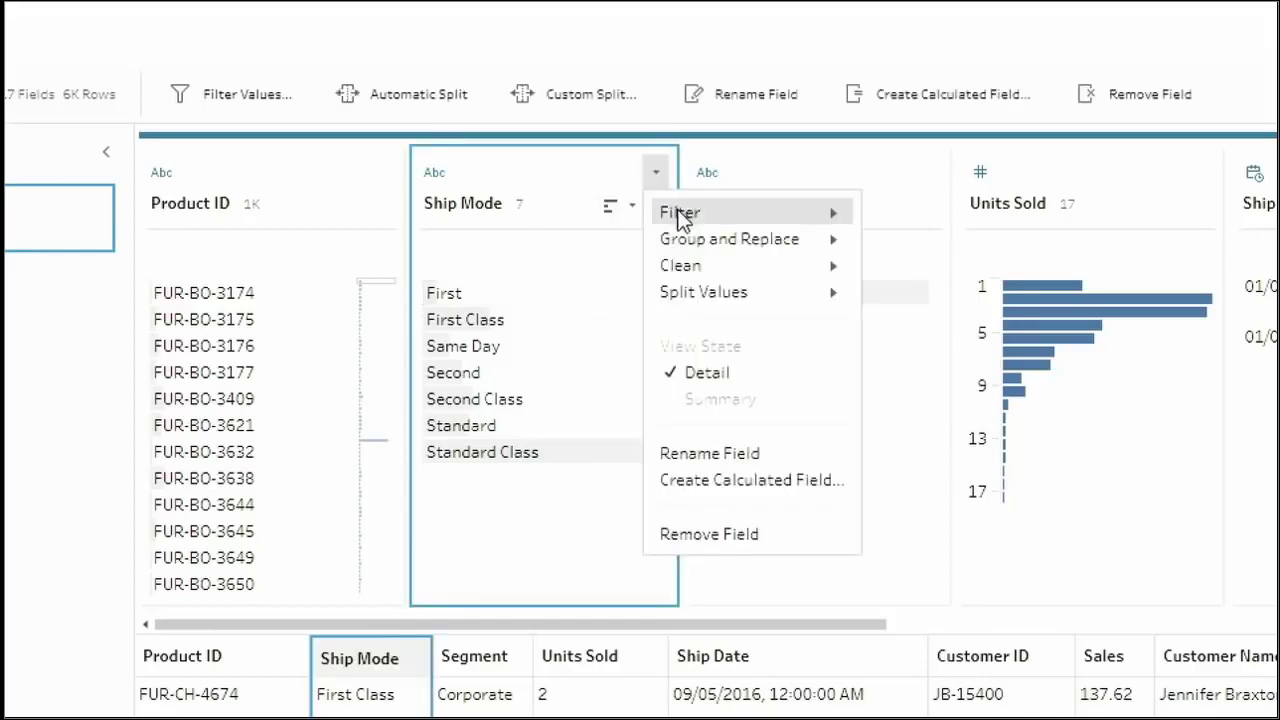
{"action": "mouse_move", "coordinate": [683, 246]}
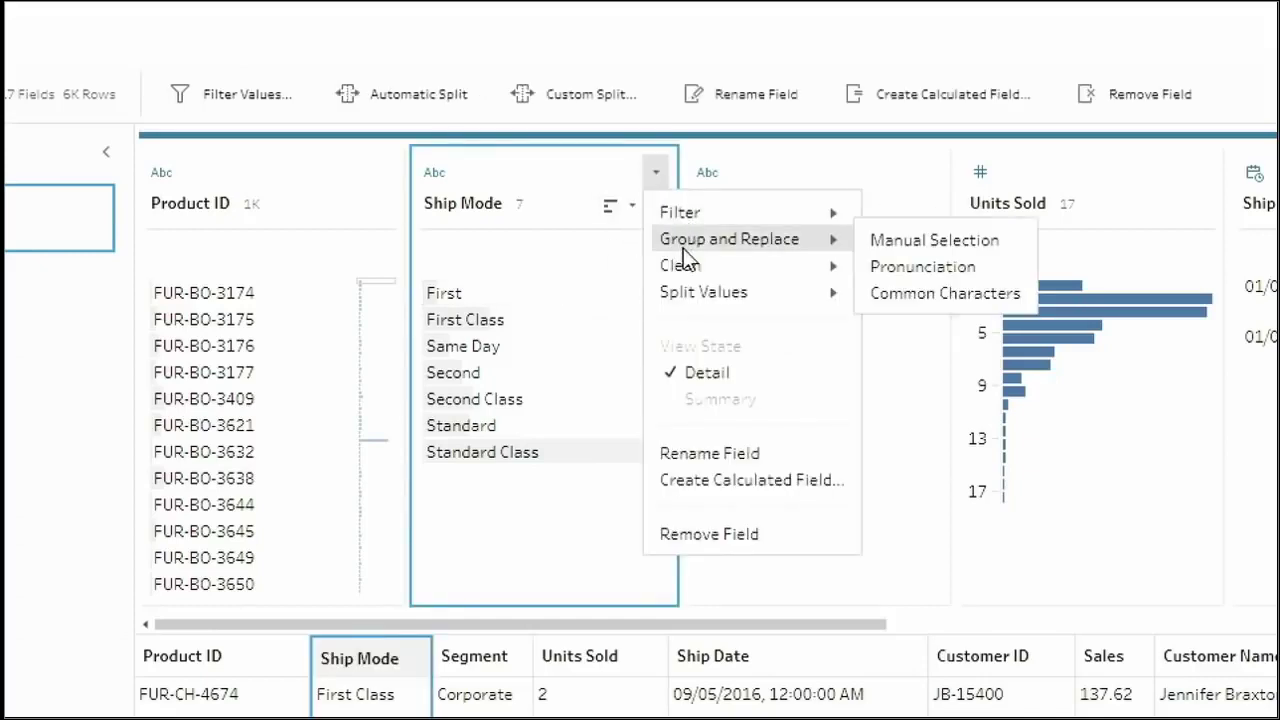
{"action": "left_click", "coordinate": [937, 265]}
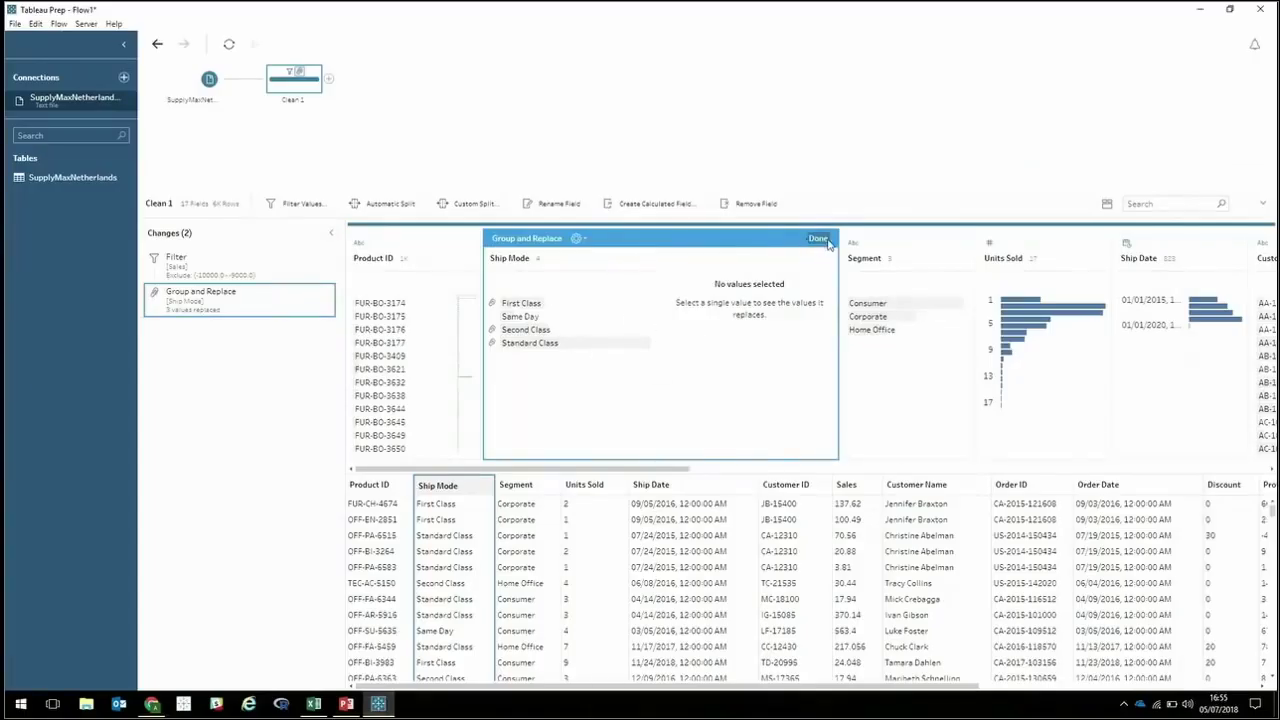
{"action": "left_click", "coordinate": [818, 239]}
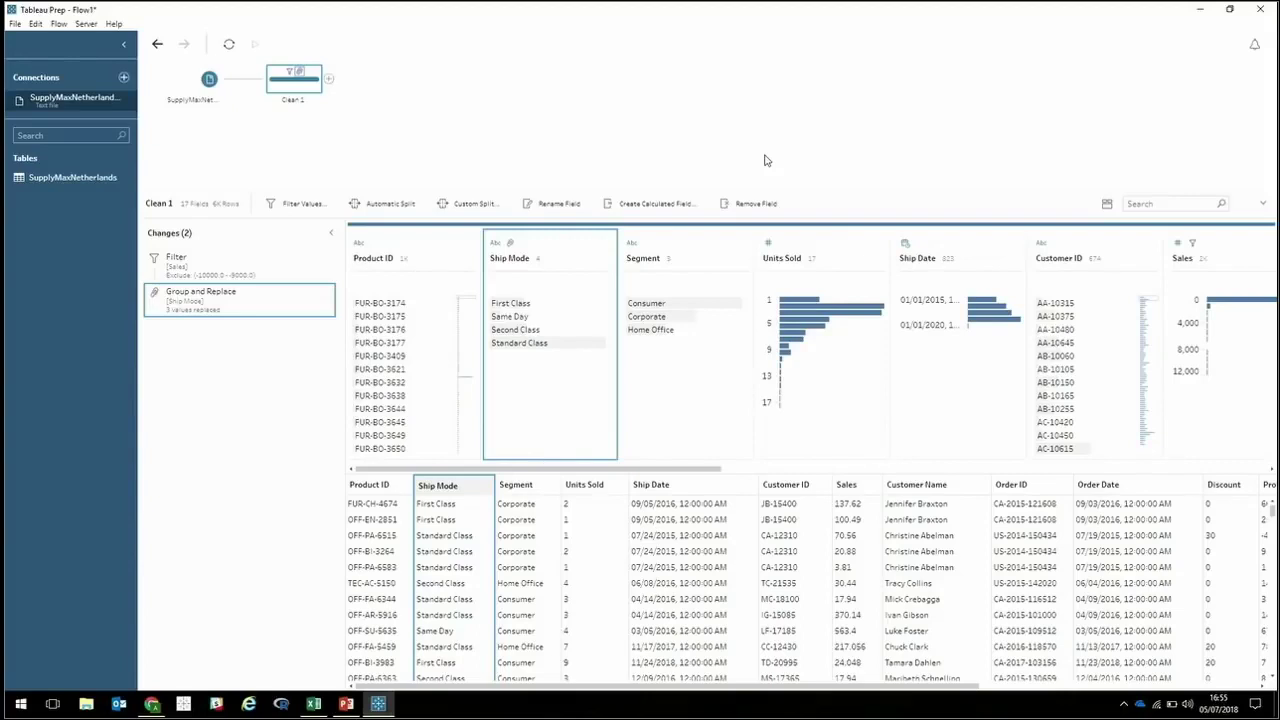
Connect to SQL Server localhost\SQLEXPRESS and select the EU Superstore database.
{"action": "left_click", "coordinate": [124, 78]}
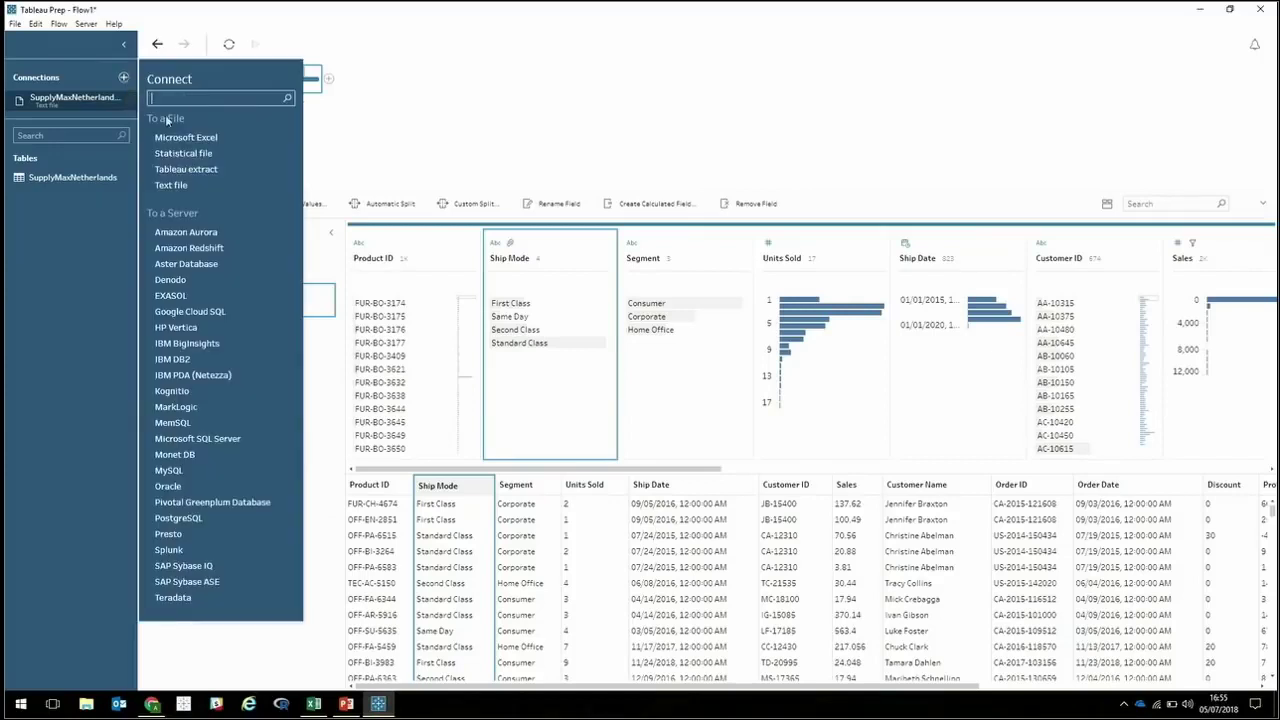
{"action": "left_click", "coordinate": [202, 437]}
{"action": "type", "text": "localhos"}
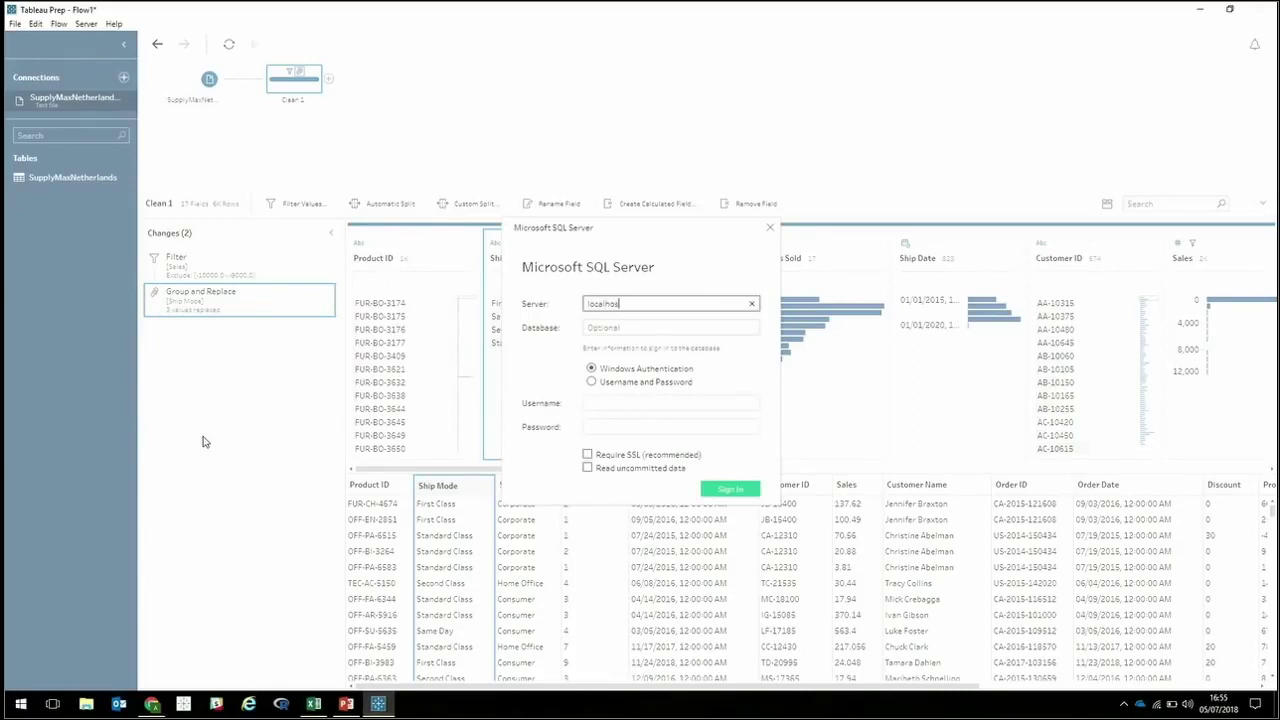
{"action": "type", "text": "t\\SQLEXPRESS"}
{"action": "left_click", "coordinate": [731, 490]}
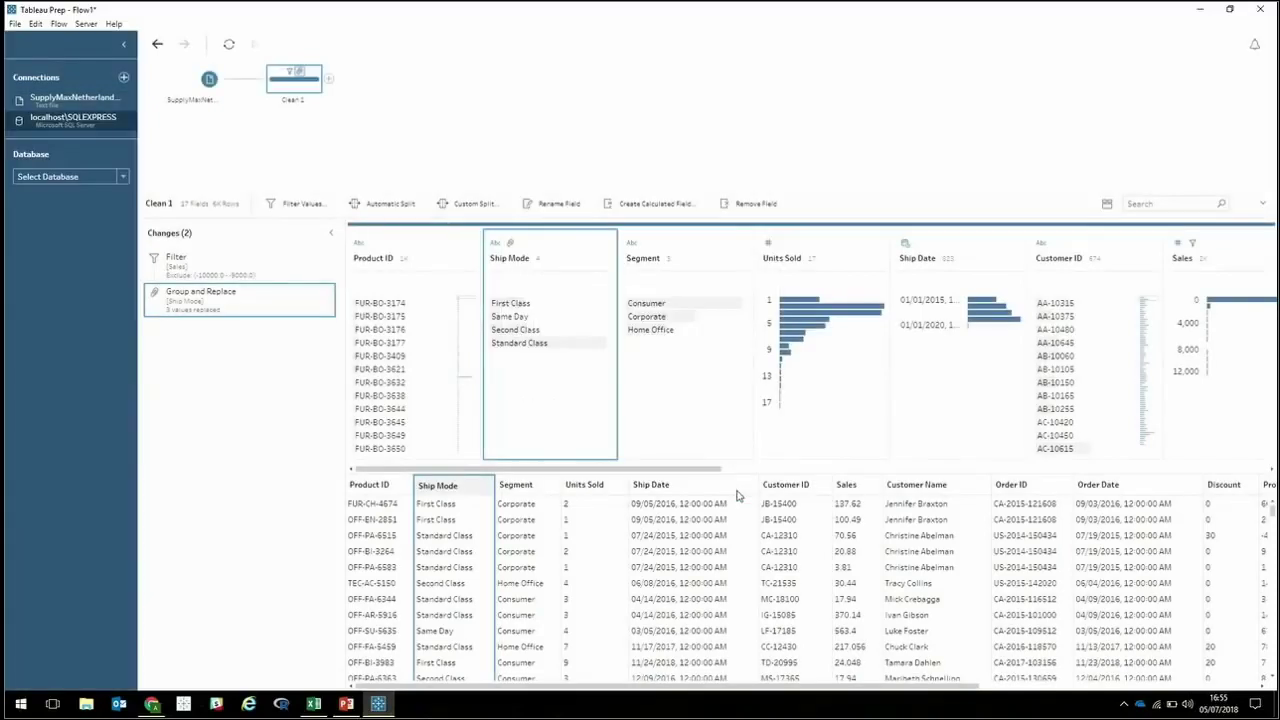
{"action": "left_click", "coordinate": [44, 178]}
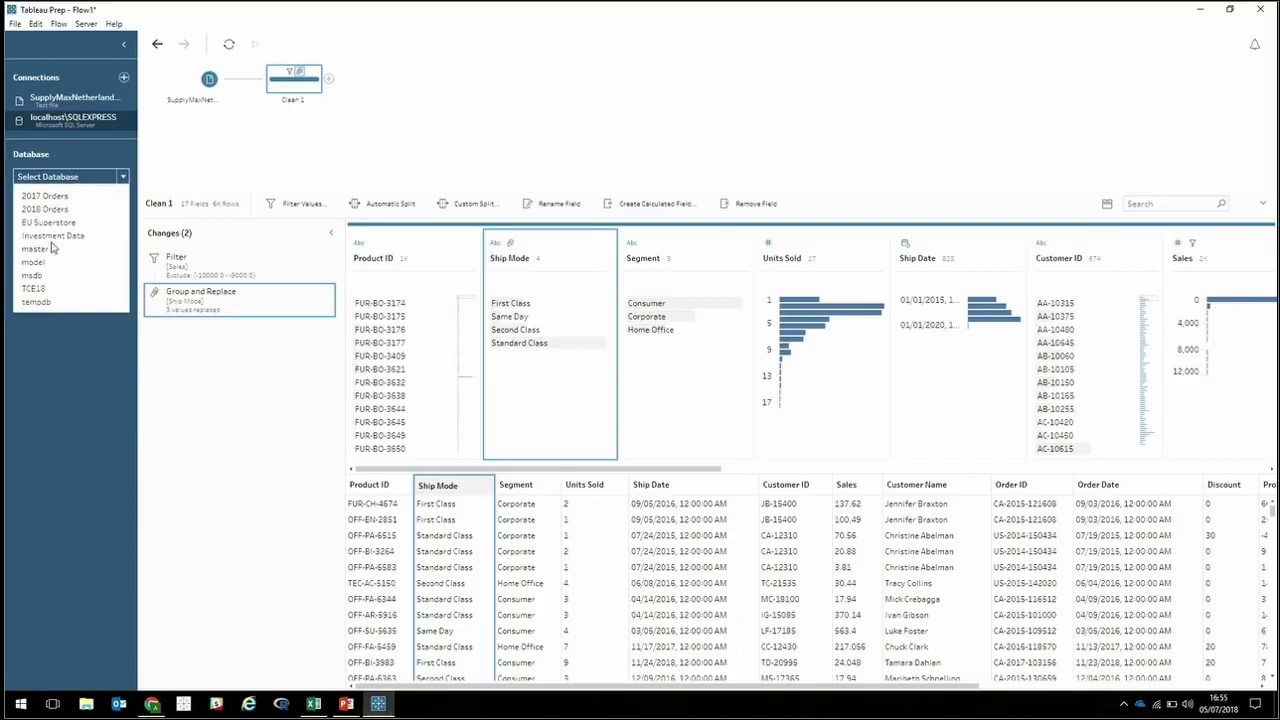
{"action": "left_click", "coordinate": [51, 229]}
Union Orders with Clean 1 and merge Quantity into Units Sold, leaving only Company mismatched.
{"action": "left_click_drag", "start_coordinate": [45, 255], "coordinate": [308, 107]}
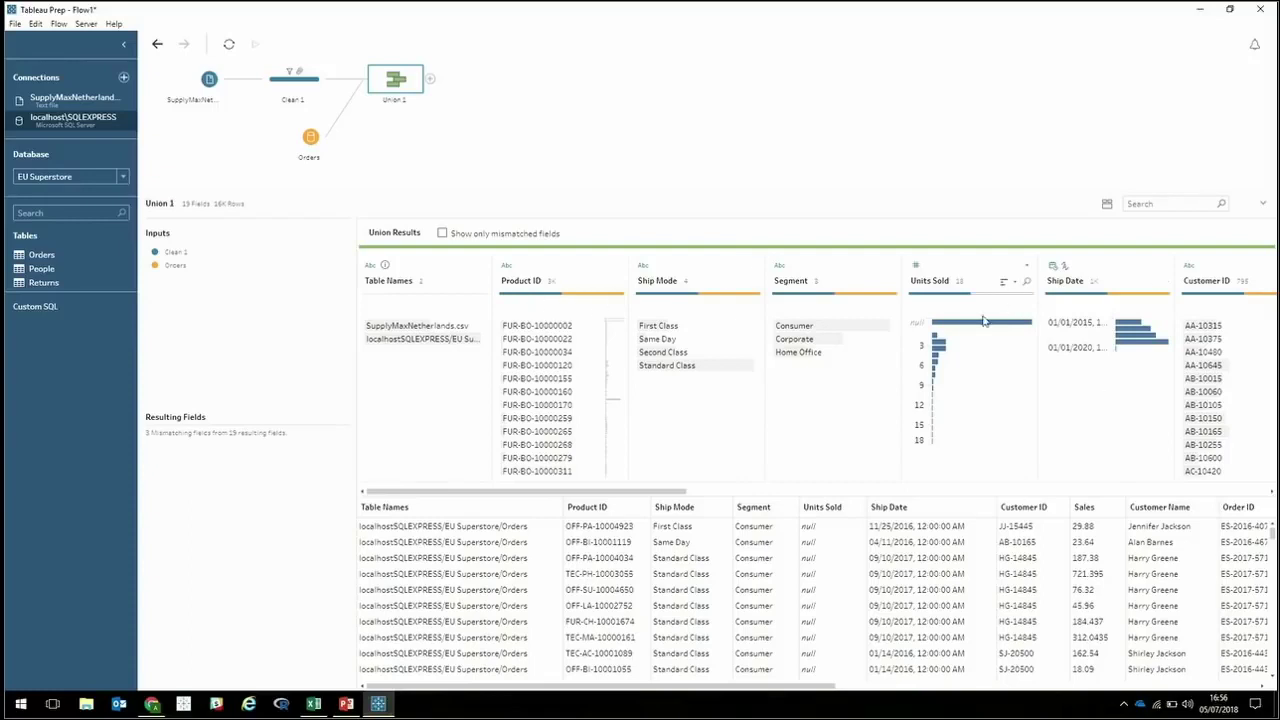
{"action": "mouse_move", "coordinate": [978, 334]}
{"action": "left_click", "coordinate": [461, 238]}
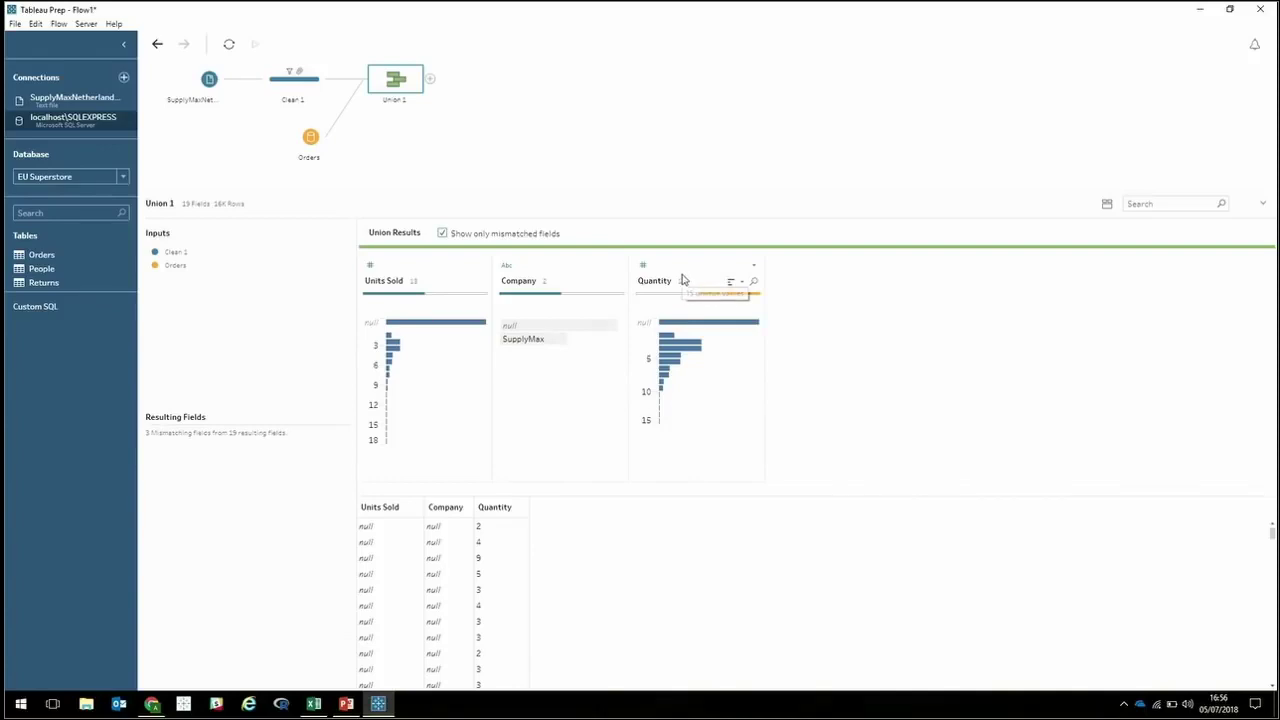
{"action": "left_click_drag", "start_coordinate": [683, 278], "coordinate": [412, 307]}
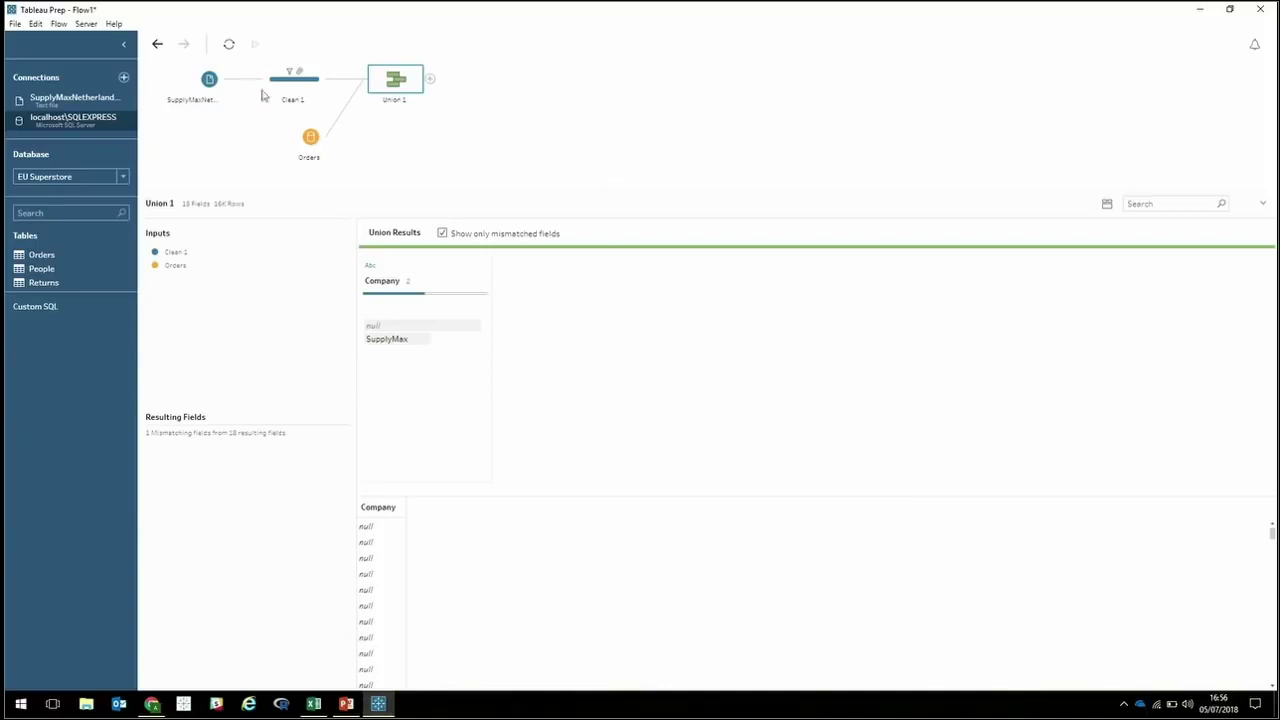
{"action": "left_click", "coordinate": [429, 80]}
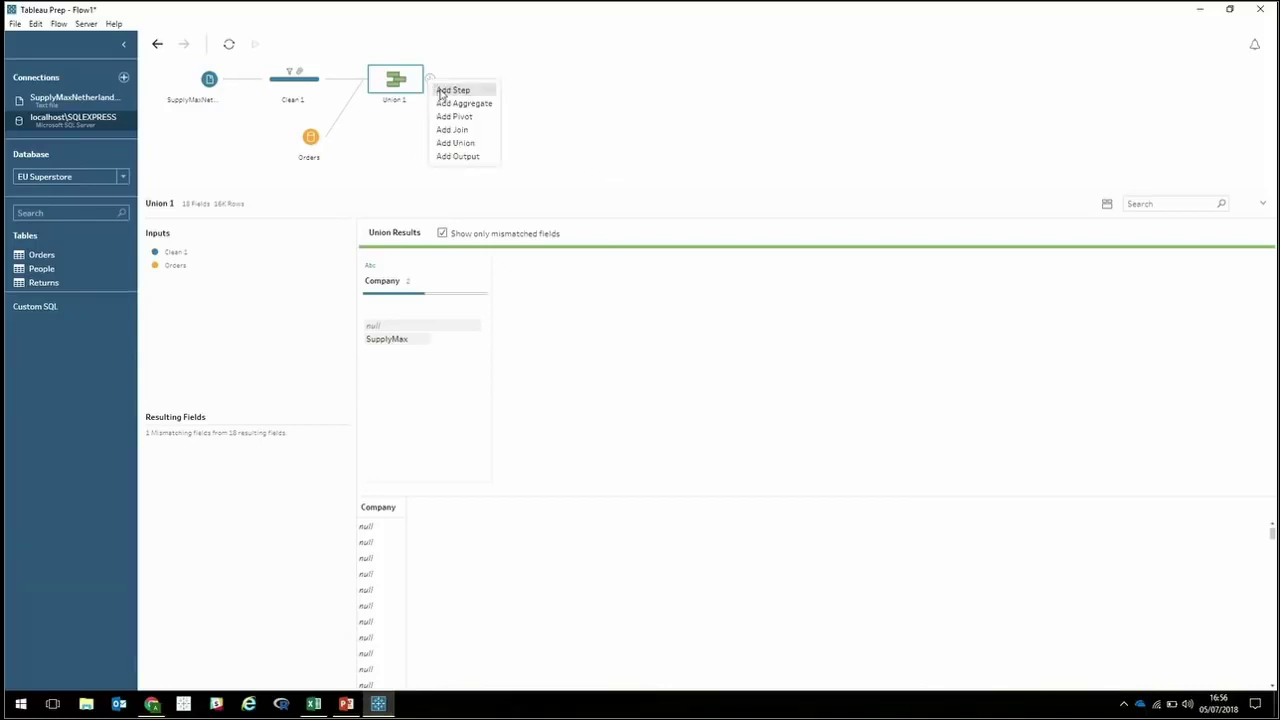
Add a Clean 2 step after Union 1 and inspect its Product ID field.
{"action": "left_click", "coordinate": [452, 90]}
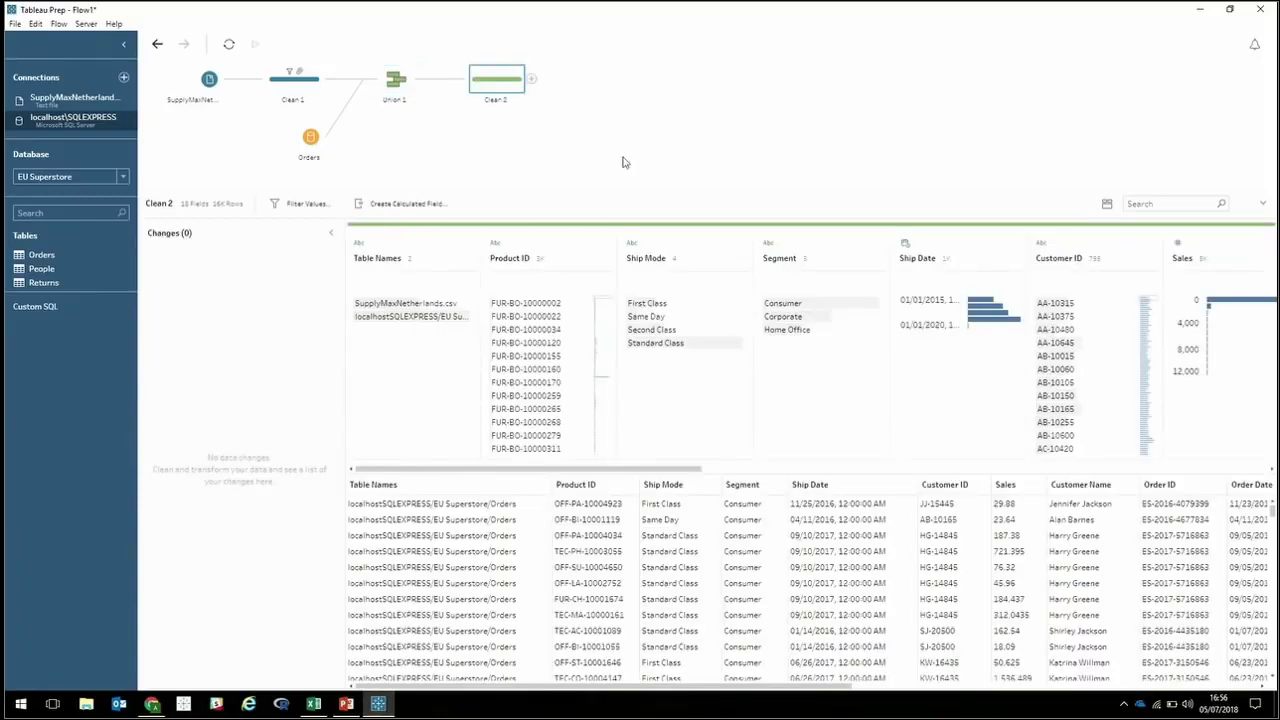
{"action": "left_click", "coordinate": [563, 250]}
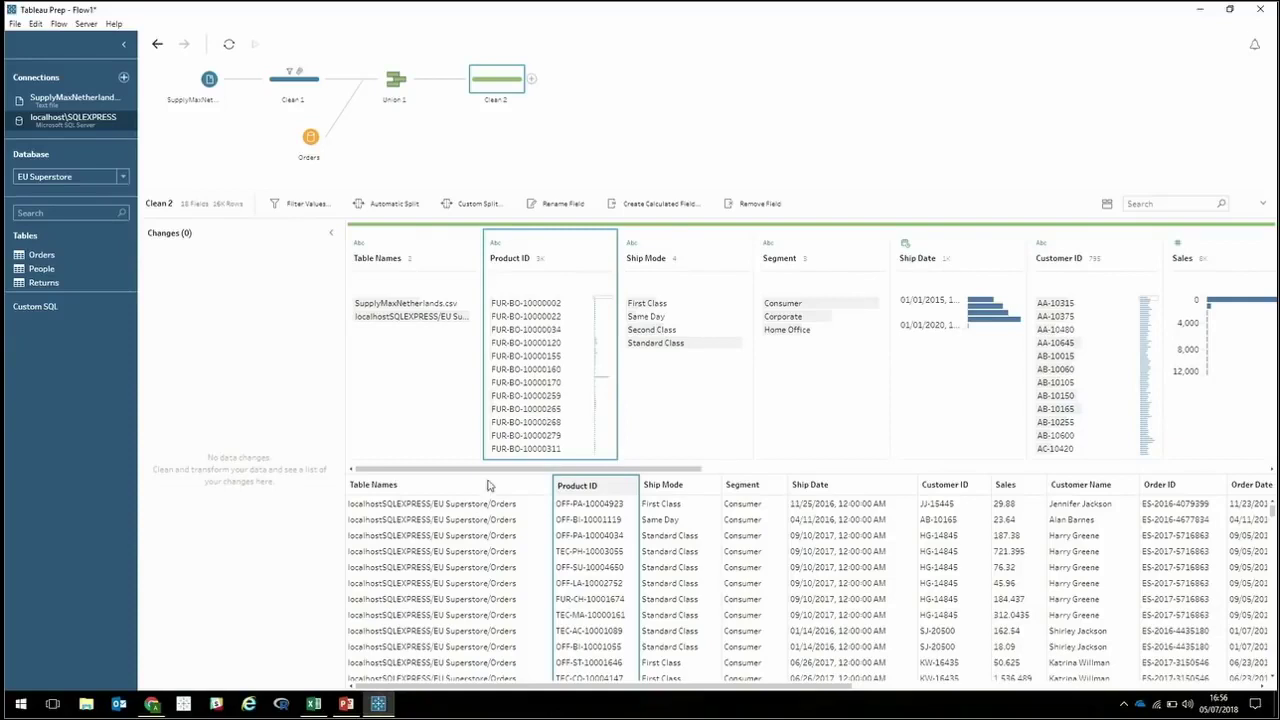
{"action": "left_click_drag", "start_coordinate": [487, 469], "coordinate": [283, 492]}
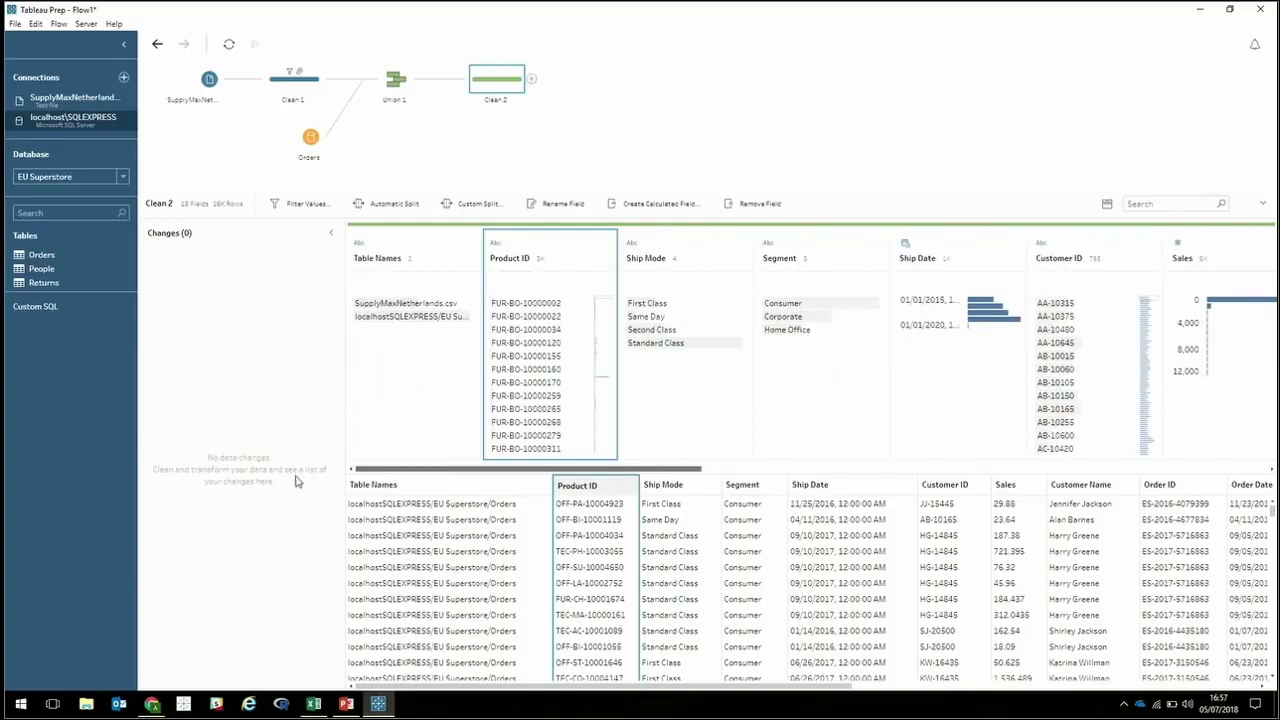
Connect MasterProductList.xlsx and join it to Clean 2 on Product ID as Join 1.
{"action": "left_click", "coordinate": [123, 77]}
{"action": "left_click", "coordinate": [187, 139]}
{"action": "double_click", "coordinate": [363, 110]}
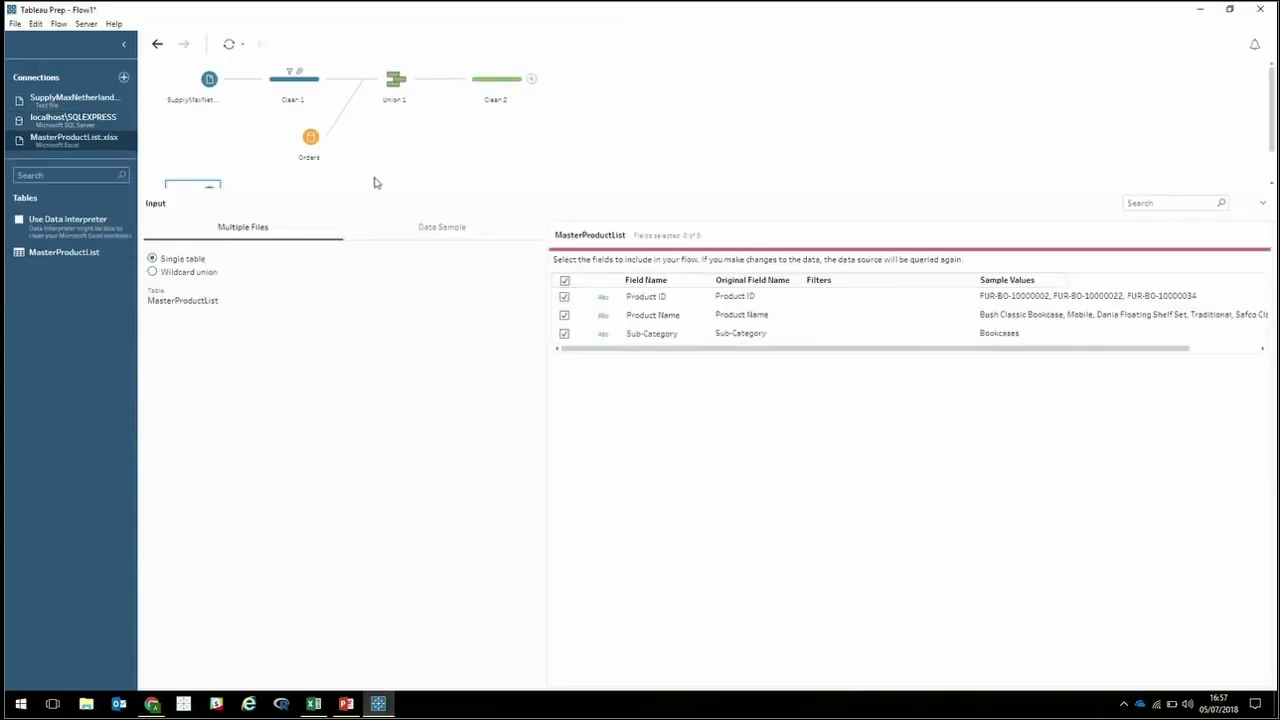
{"action": "left_click_drag", "start_coordinate": [374, 191], "coordinate": [380, 237]}
{"action": "left_click_drag", "start_coordinate": [177, 200], "coordinate": [545, 79]}
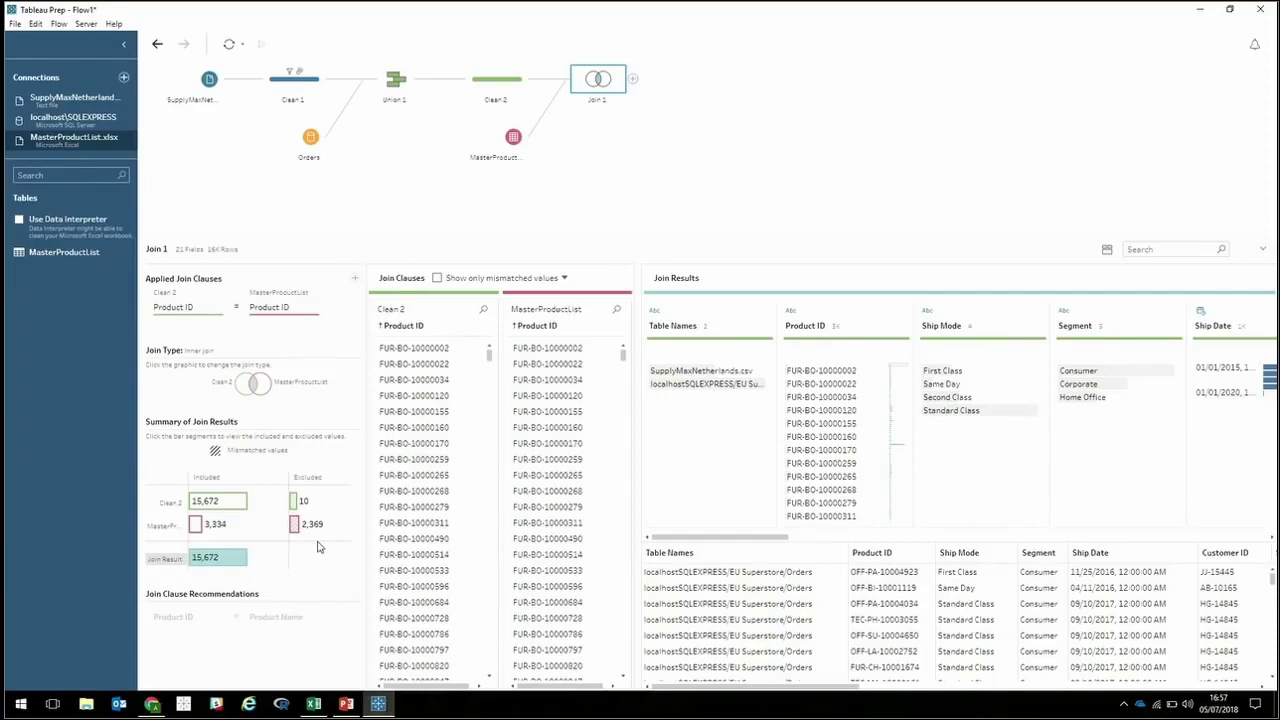
{"action": "mouse_move", "coordinate": [297, 533]}
{"action": "left_click_drag", "start_coordinate": [622, 354], "coordinate": [622, 384]}
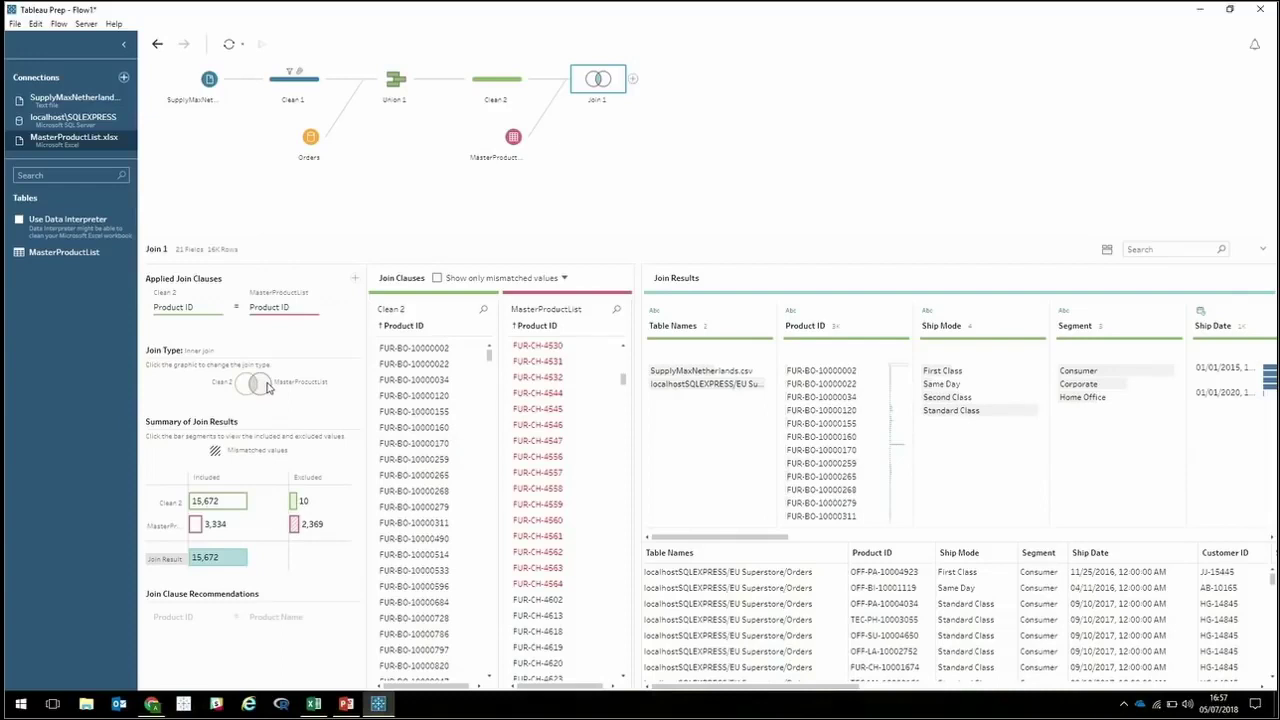
{"action": "left_click", "coordinate": [266, 387]}
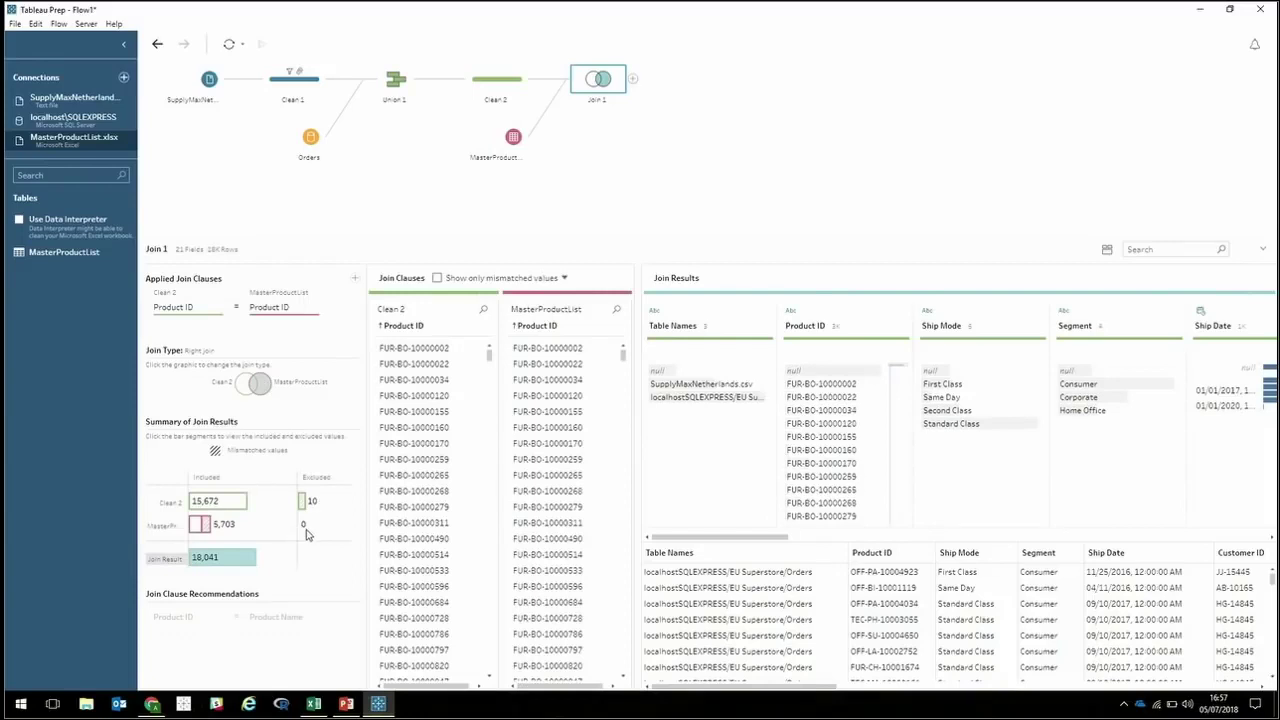
{"action": "mouse_move", "coordinate": [246, 560]}
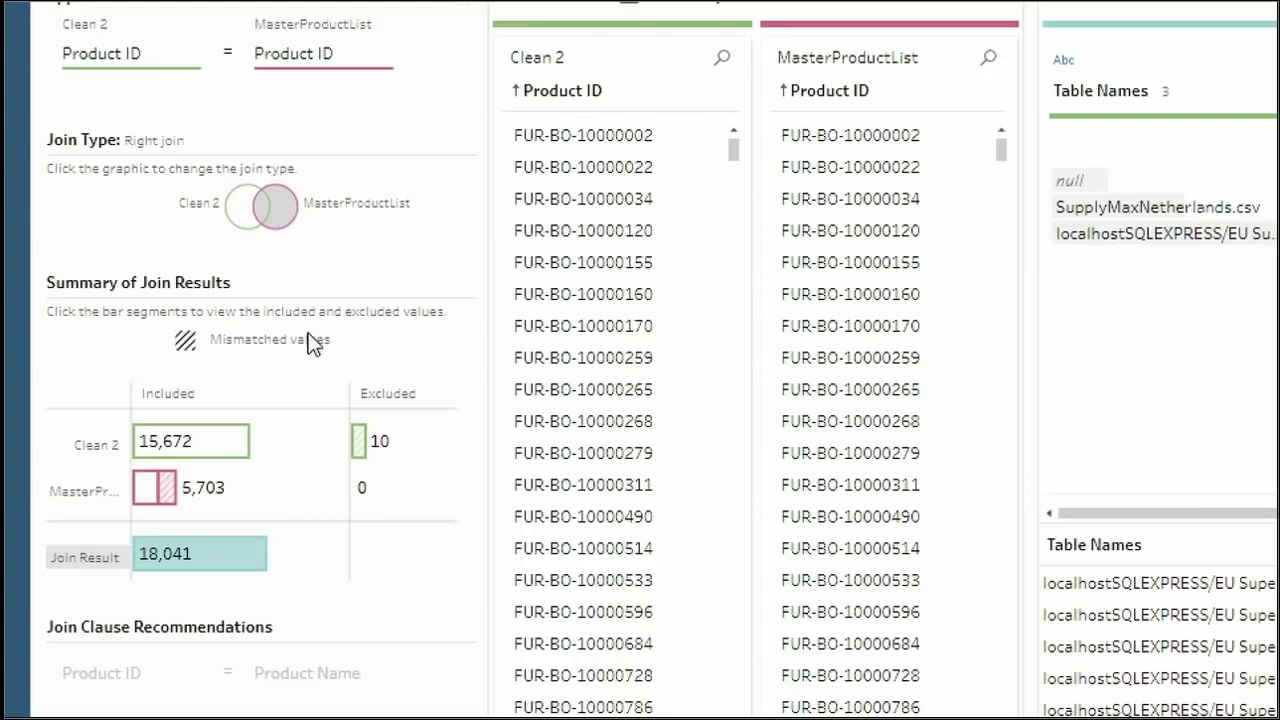
{"action": "left_click", "coordinate": [283, 226]}
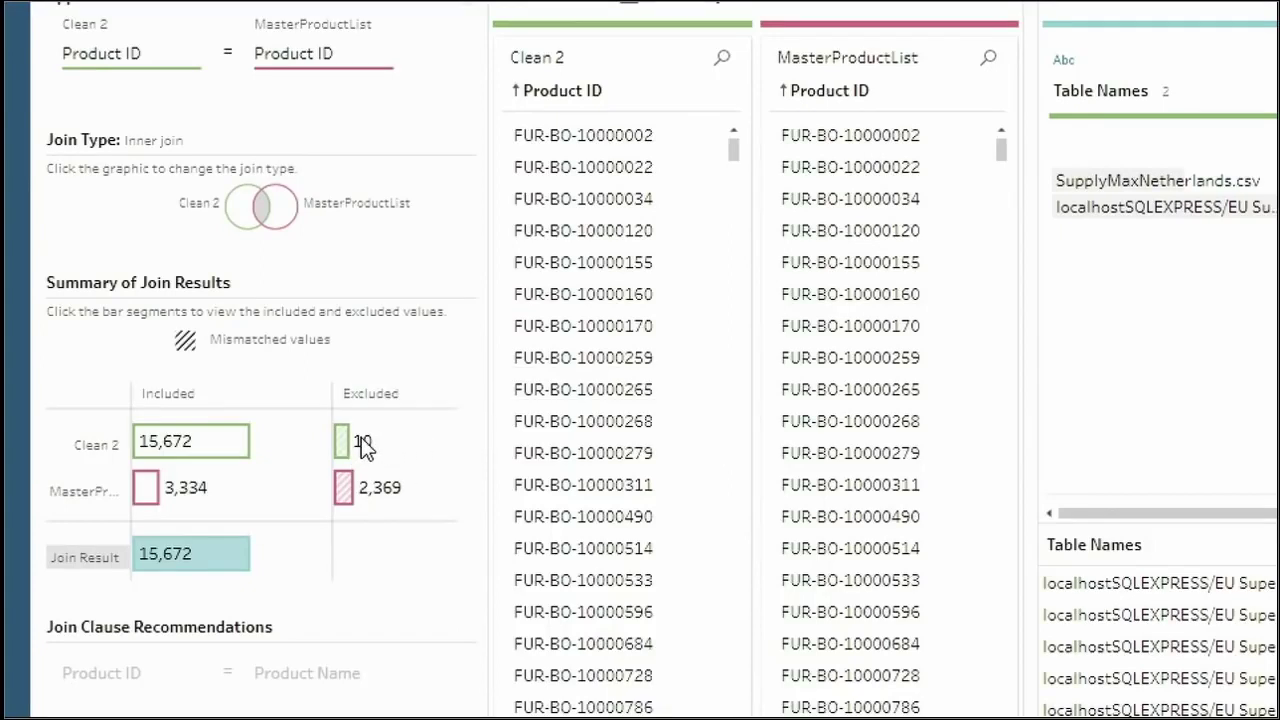
Strip the trailing dashes from Clean 2's excluded product ID OFF-AR-3976 so every row joins.
{"action": "left_click", "coordinate": [345, 455]}
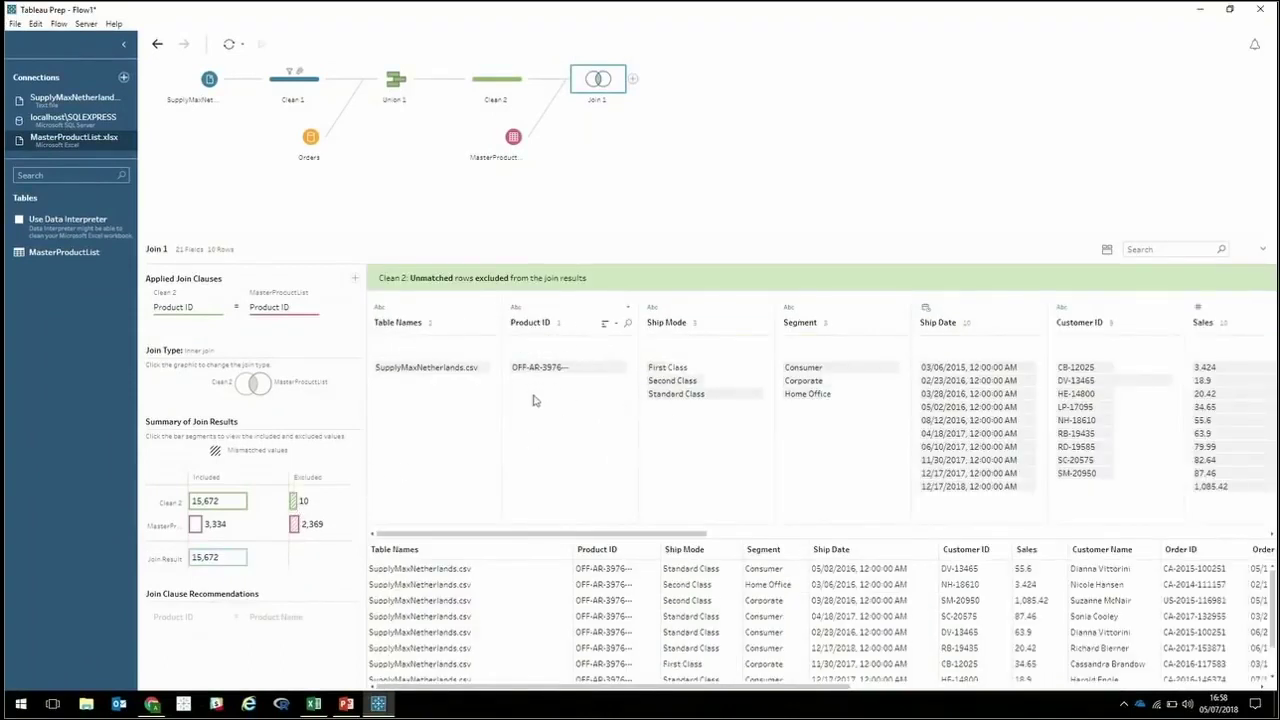
{"action": "mouse_move", "coordinate": [573, 372]}
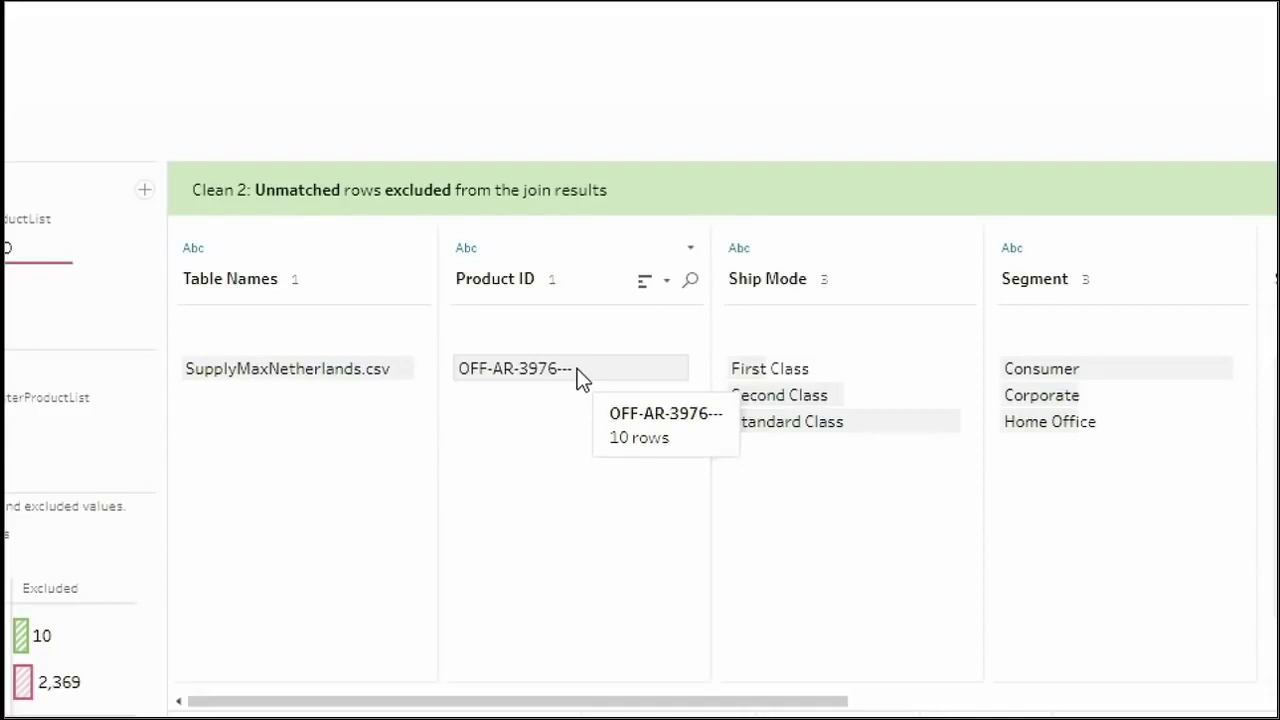
{"action": "double_click", "coordinate": [577, 368]}
{"action": "left_click", "coordinate": [580, 369]}
{"action": "key", "text": "BackSpace"}
{"action": "key", "text": "BackSpace"}
{"action": "key", "text": "BackSpace"}
{"action": "key", "text": "Return"}
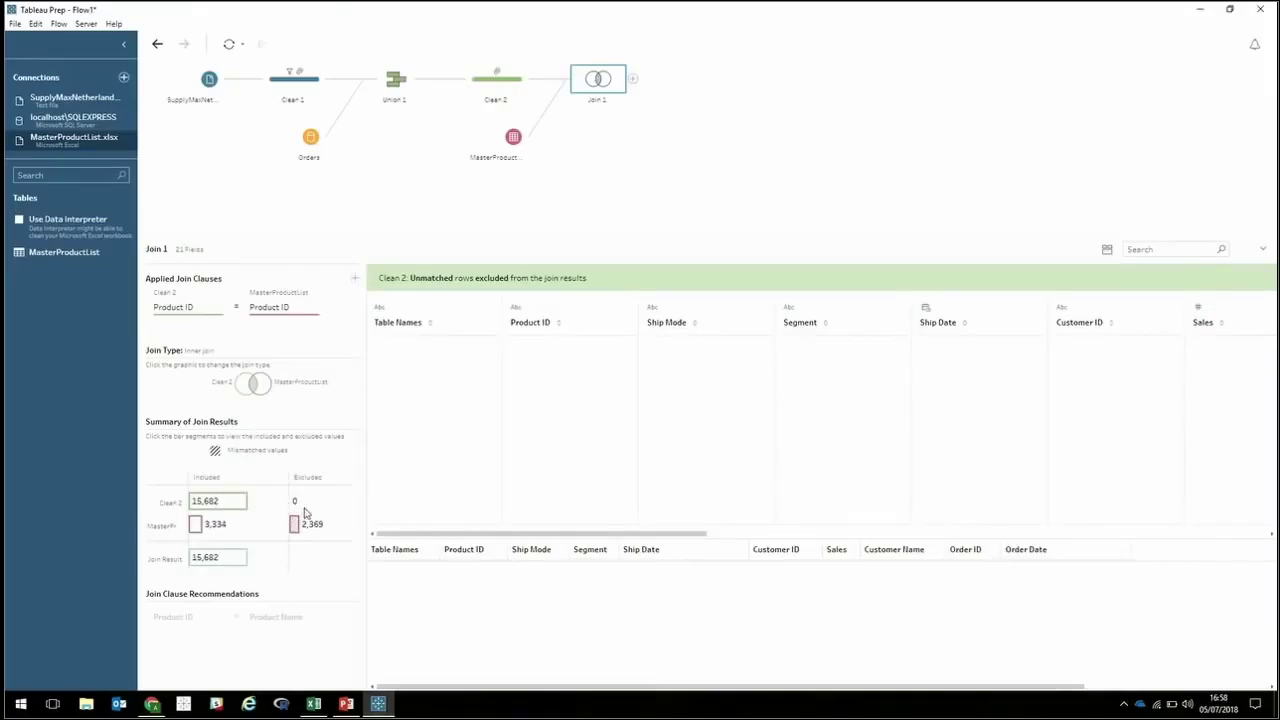
{"action": "mouse_move", "coordinate": [231, 560]}
Add an Output after Join 1 that publishes as a data source to Tableau Online.
{"action": "left_click", "coordinate": [632, 82]}
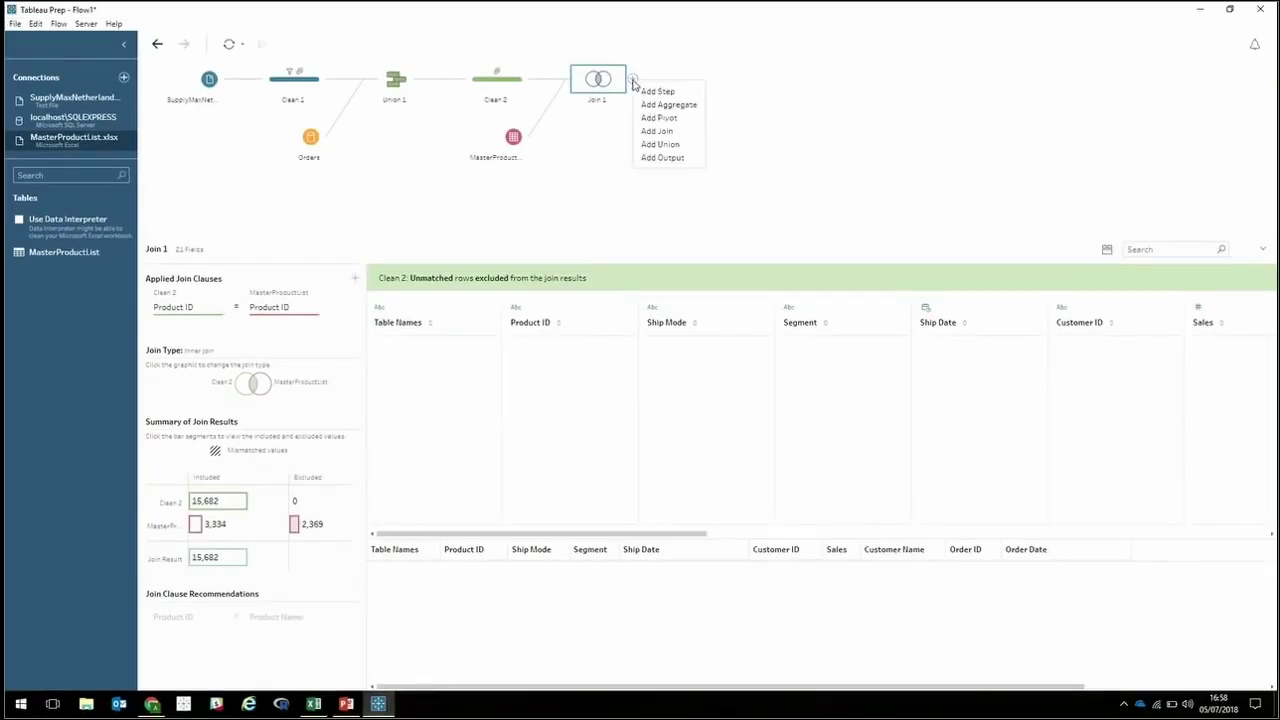
{"action": "left_click", "coordinate": [662, 158]}
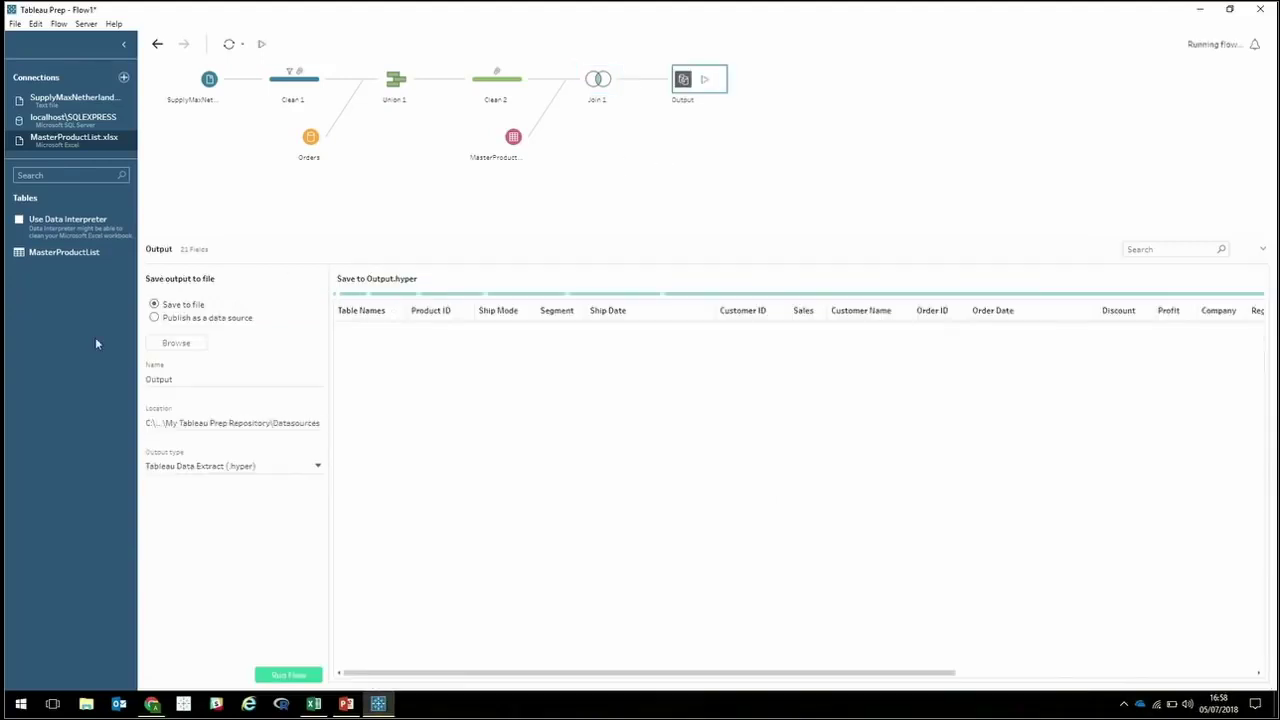
{"action": "left_click", "coordinate": [182, 320]}
{"action": "left_click", "coordinate": [186, 356]}
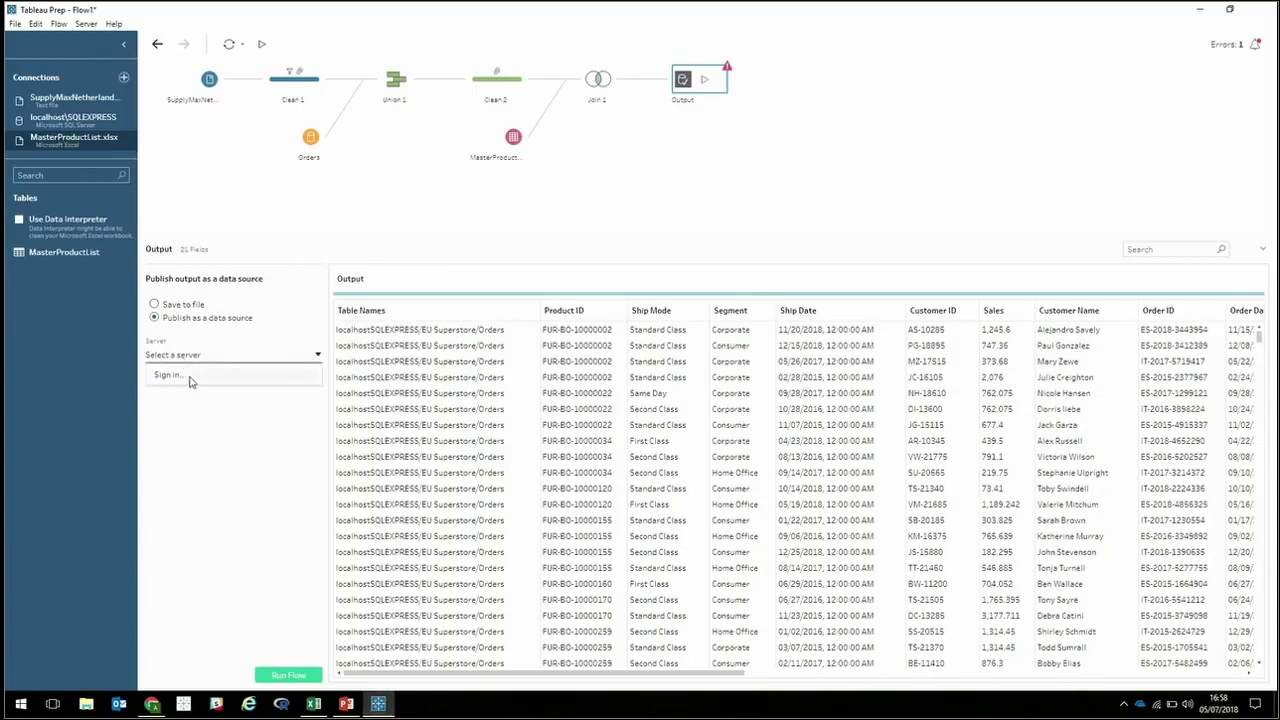
{"action": "left_click", "coordinate": [168, 376]}
{"action": "left_click", "coordinate": [558, 397]}
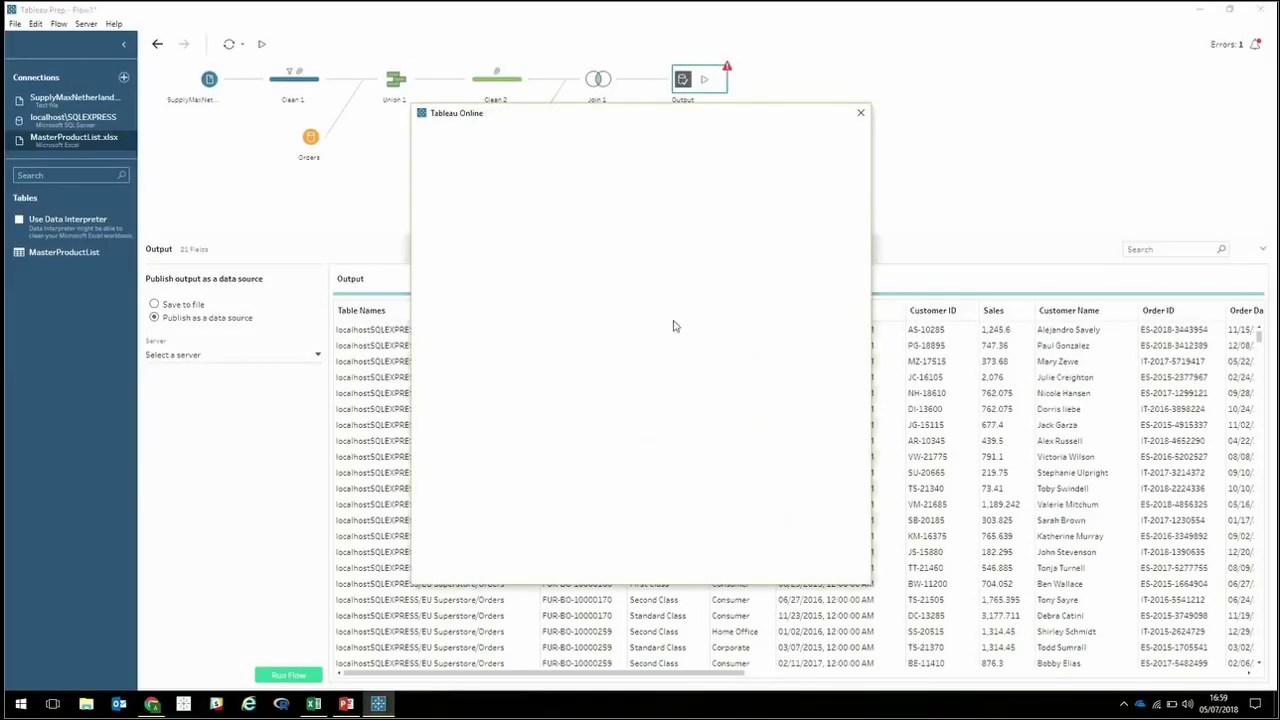
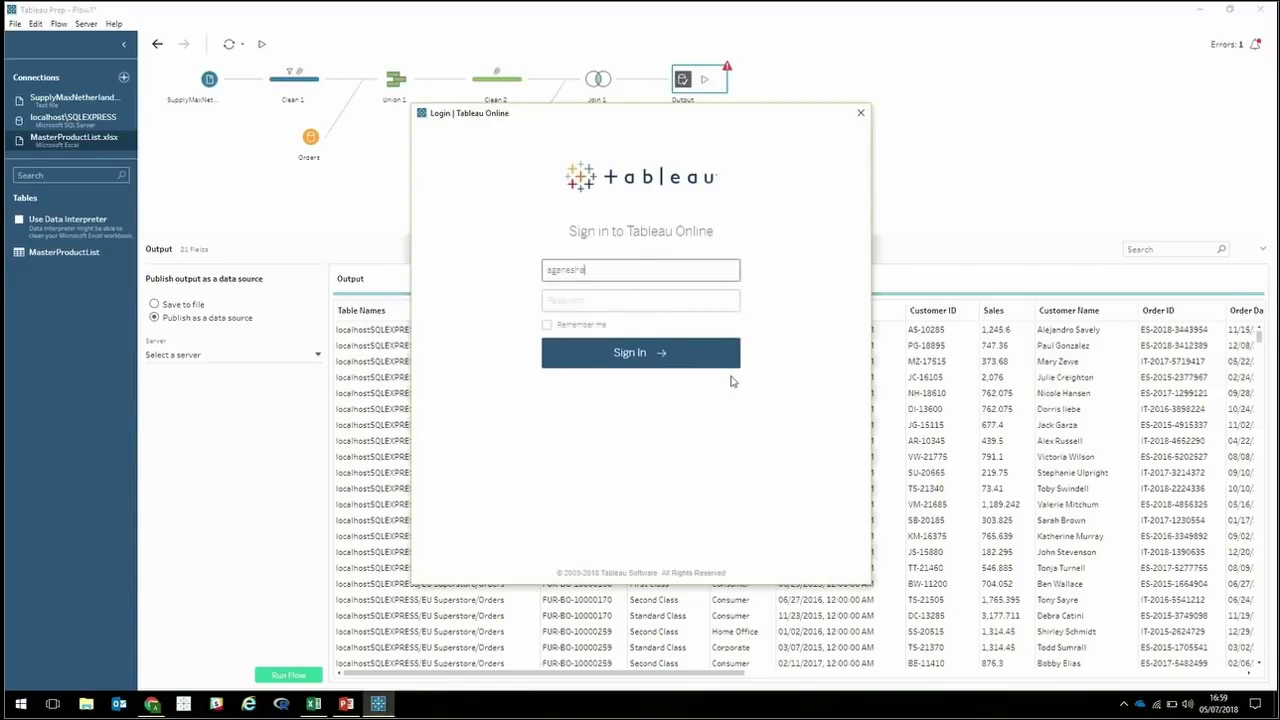
Sign in to Tableau Online with the account e-mail, a chosen site and the password.
{"action": "key", "text": "Tab"}
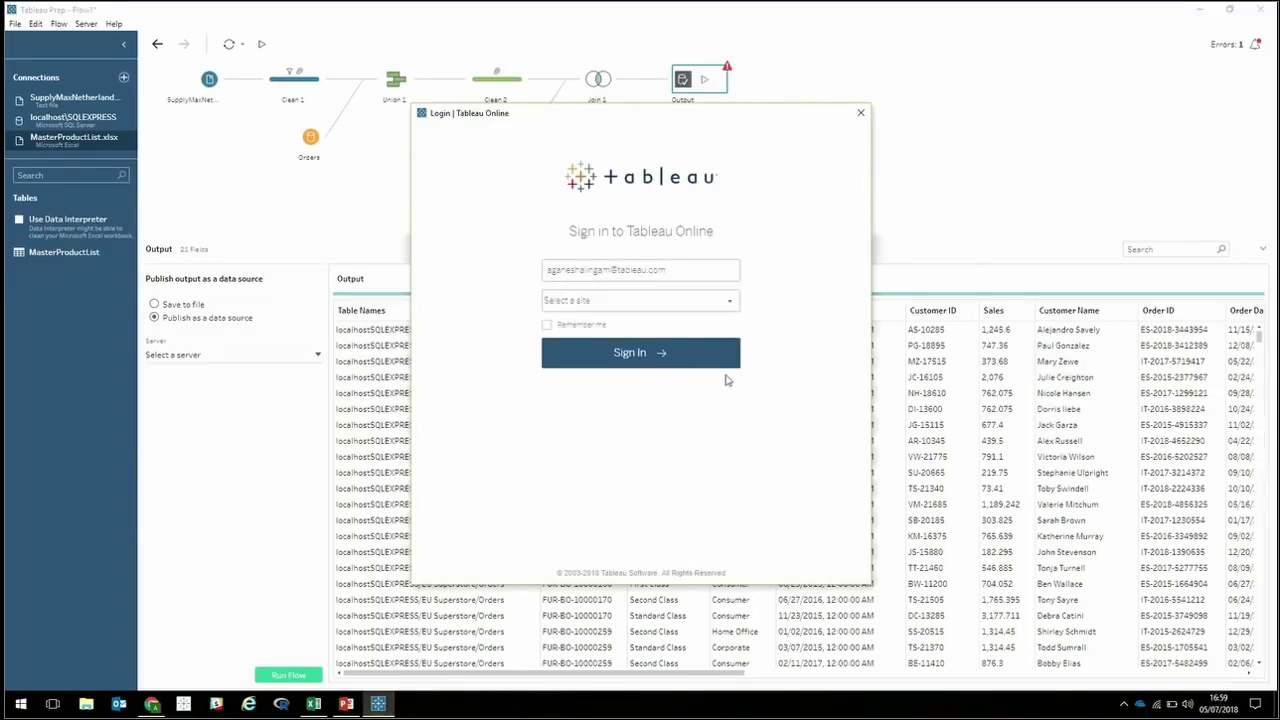
{"action": "left_click", "coordinate": [629, 302]}
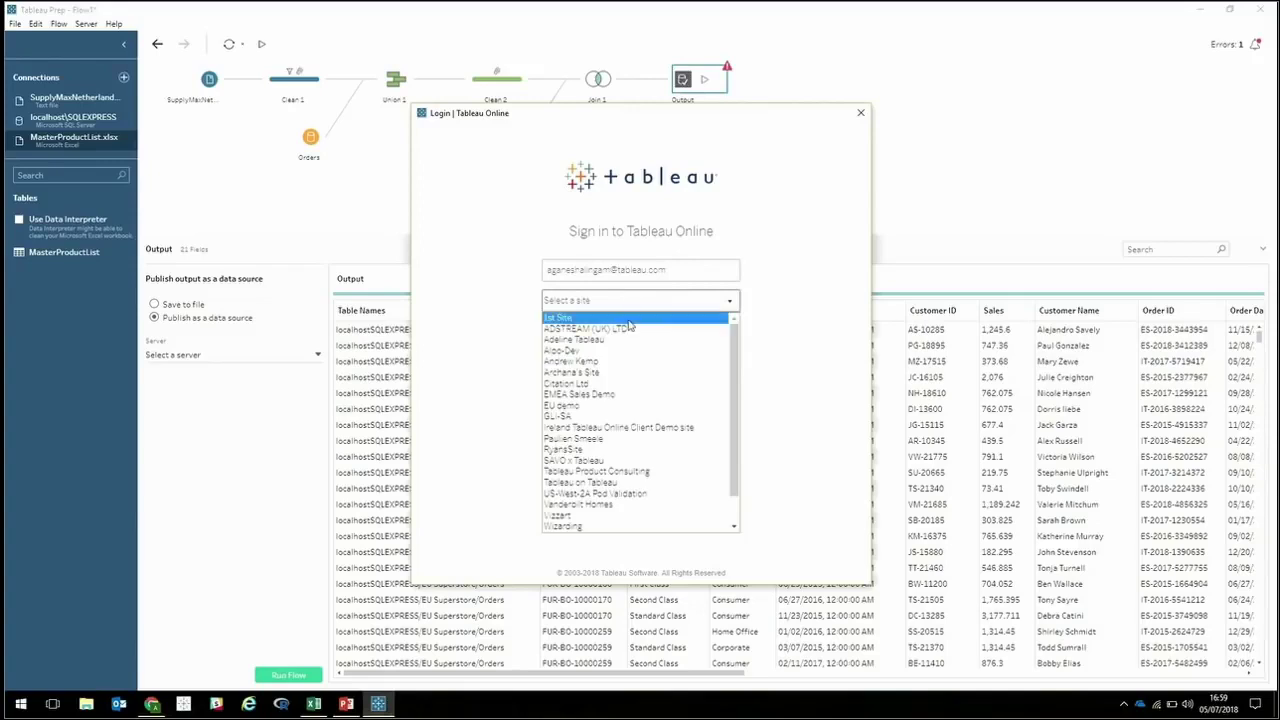
{"action": "left_click", "coordinate": [629, 374]}
{"action": "type", "text": "*****"}
{"action": "key", "text": "Return"}
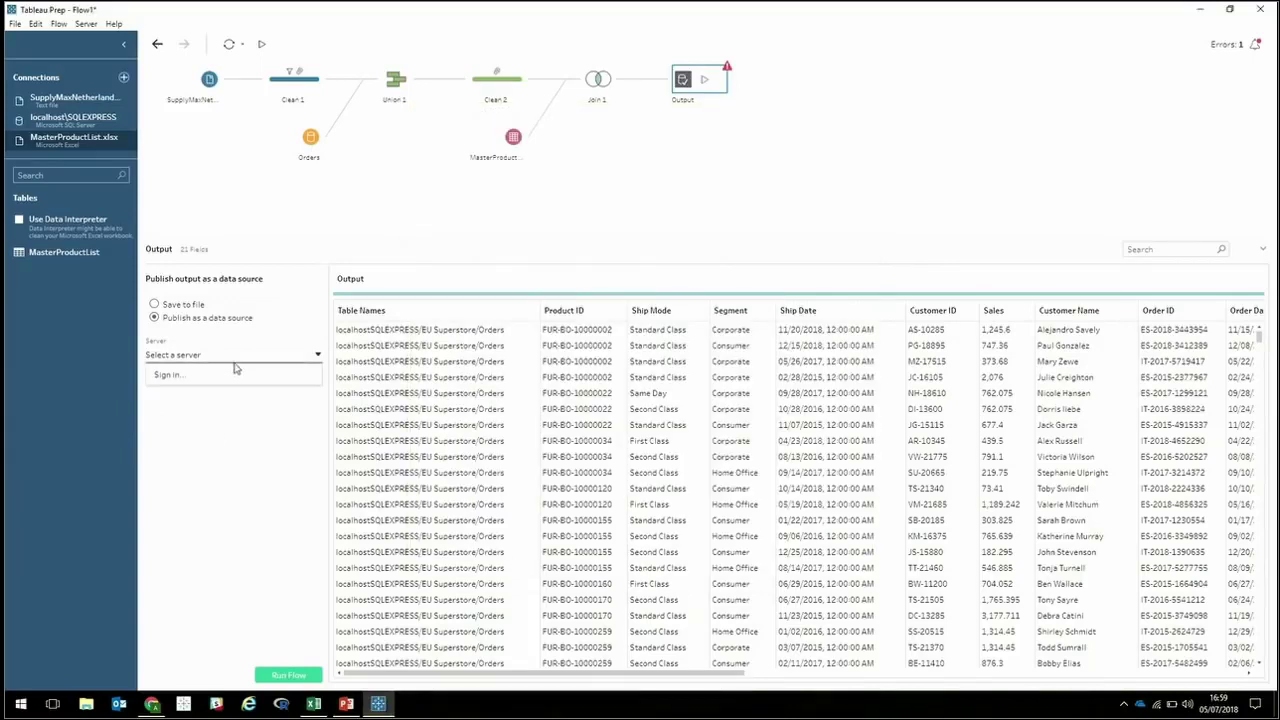
Sign in to the Tableau Online server and choose the default project for the output.
{"action": "left_click", "coordinate": [86, 23]}
{"action": "left_click", "coordinate": [92, 38]}
{"action": "left_click", "coordinate": [731, 371]}
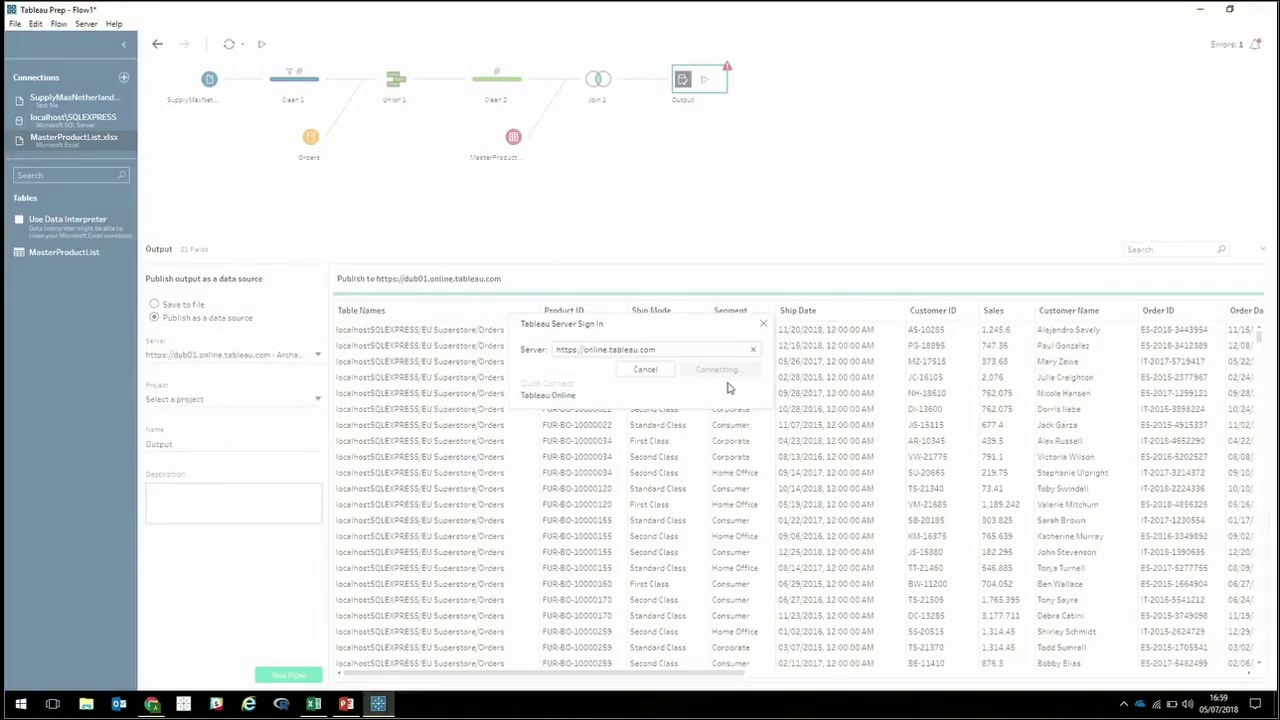
{"action": "left_click", "coordinate": [188, 404]}
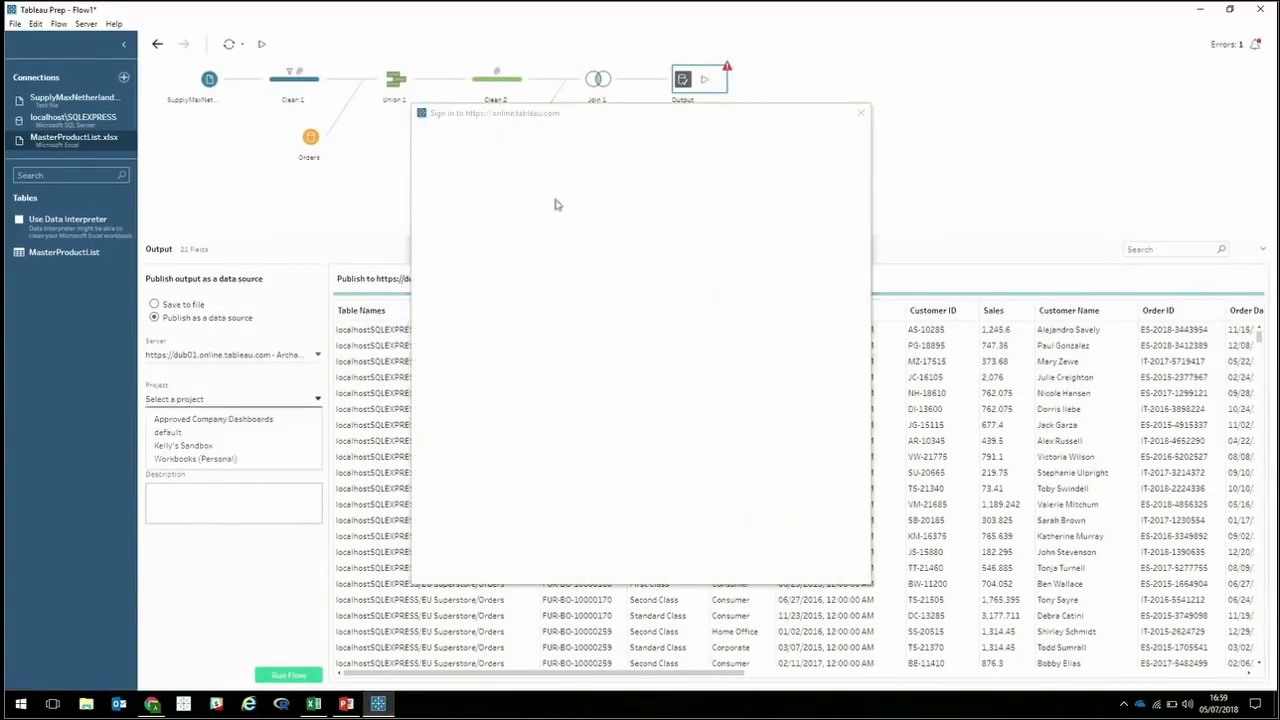
{"action": "left_click", "coordinate": [861, 112]}
{"action": "left_click", "coordinate": [204, 436]}
Rename the output to 'SupplMax Acquisiton' and run the flow to publish it.
{"action": "double_click", "coordinate": [194, 449]}
{"action": "type", "text": "Su"}
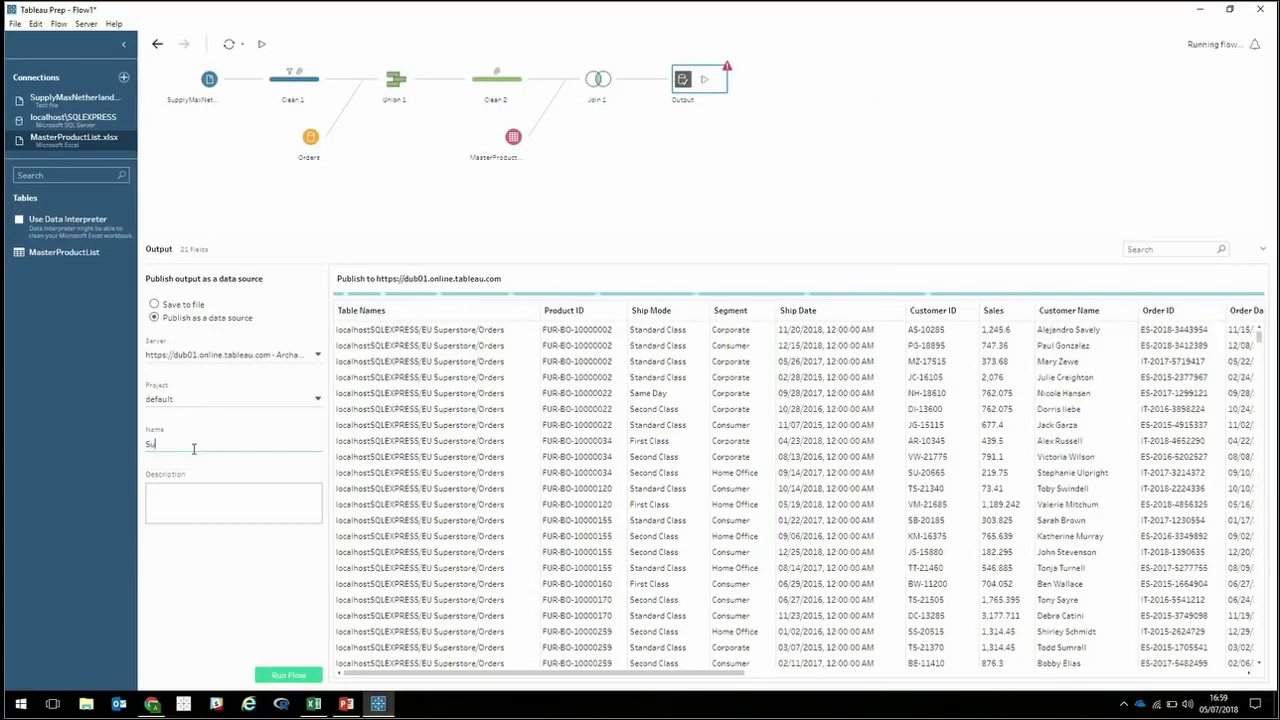
{"action": "type", "text": "pplMax"}
{"action": "type", "text": " Arc"}
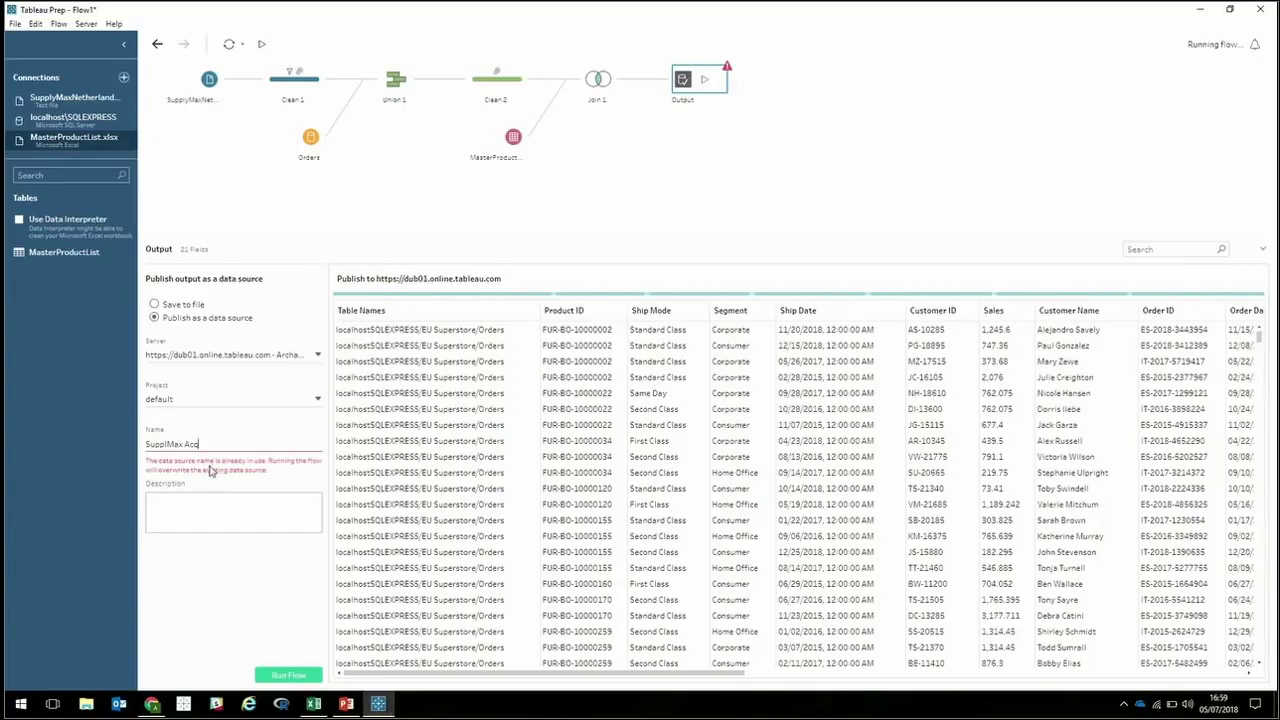
{"action": "type", "text": "uisition"}
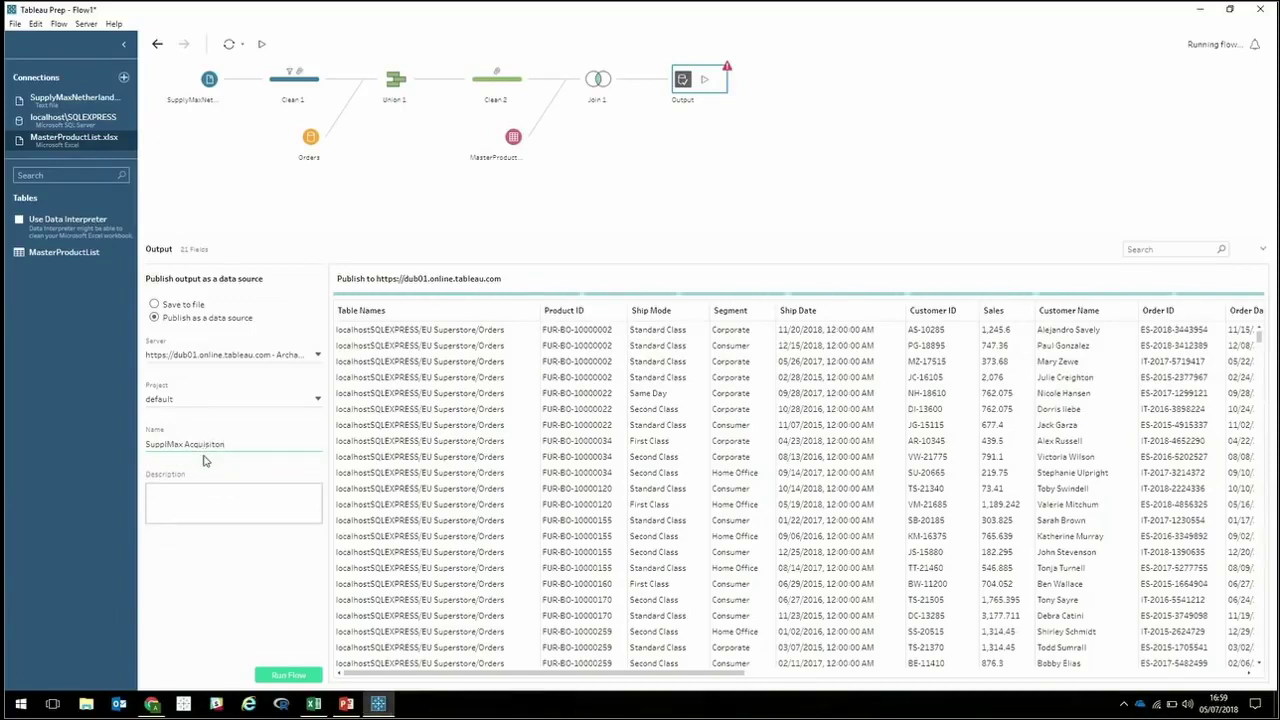
{"action": "left_click", "coordinate": [288, 675]}
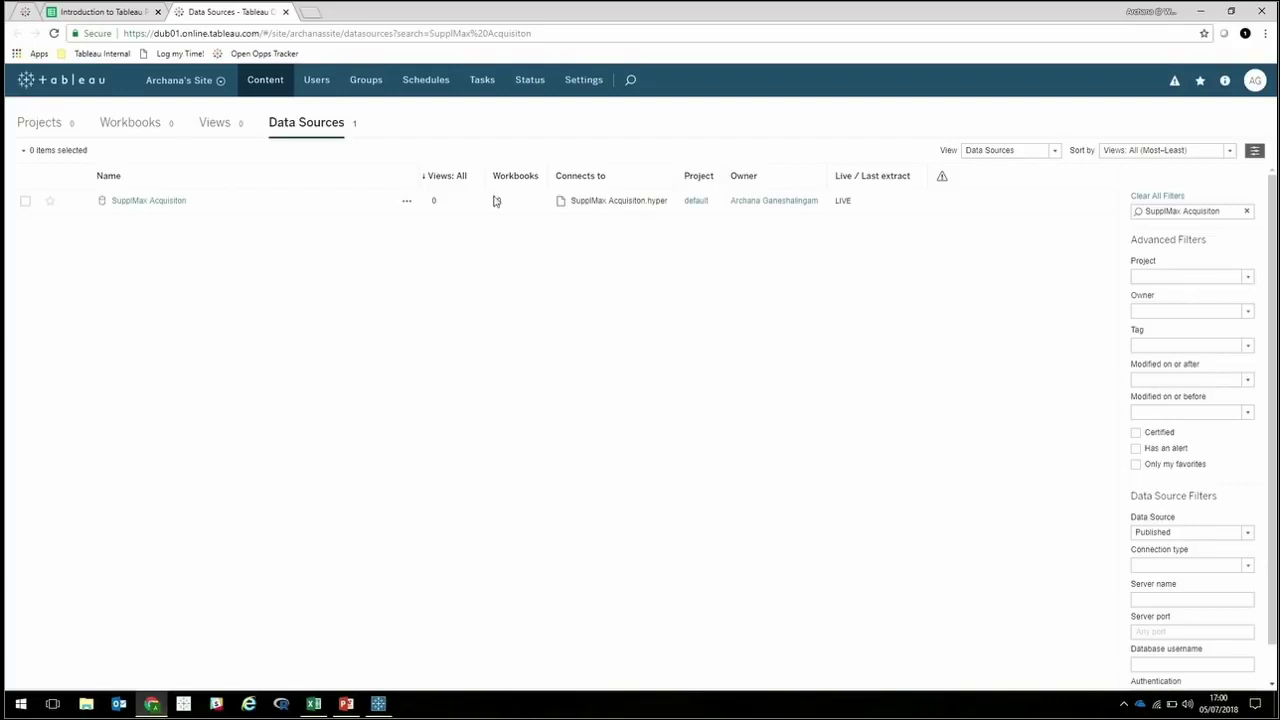
Check the published SupplMax Acquisiton data source's actions in Tableau Online, then switch to PowerPoint.
{"action": "left_click", "coordinate": [408, 203]}
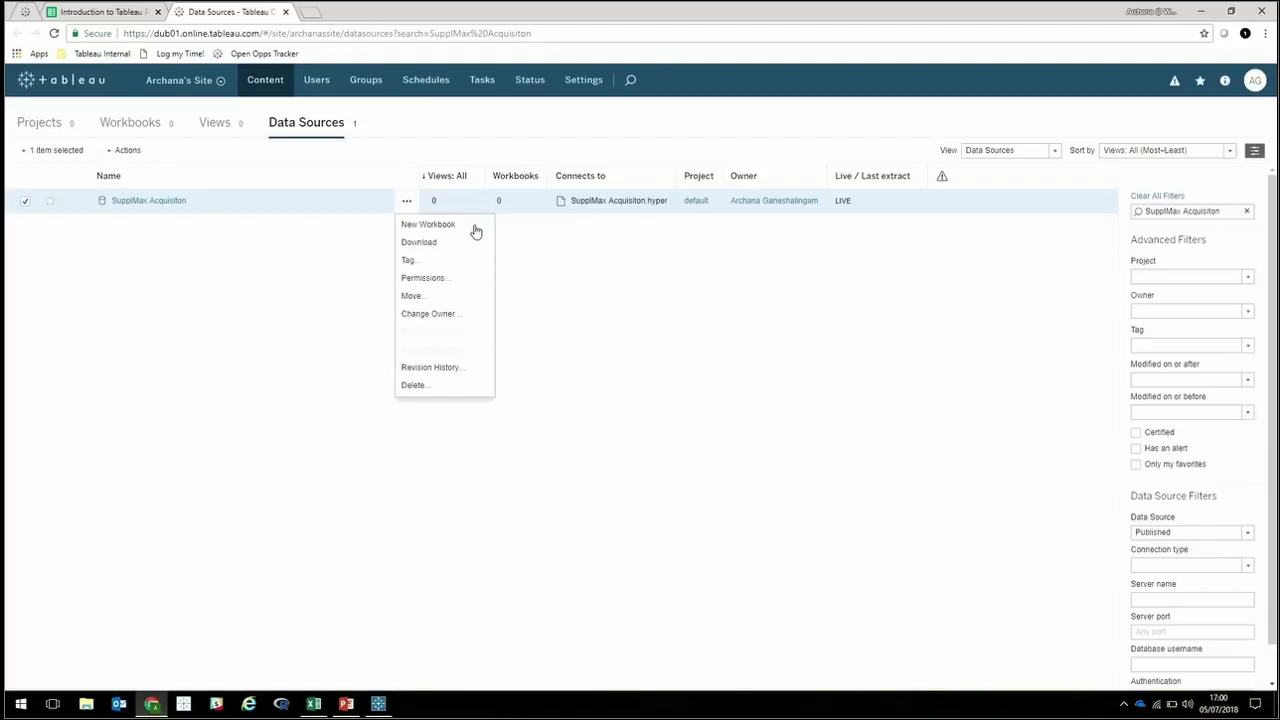
{"action": "left_click", "coordinate": [679, 318]}
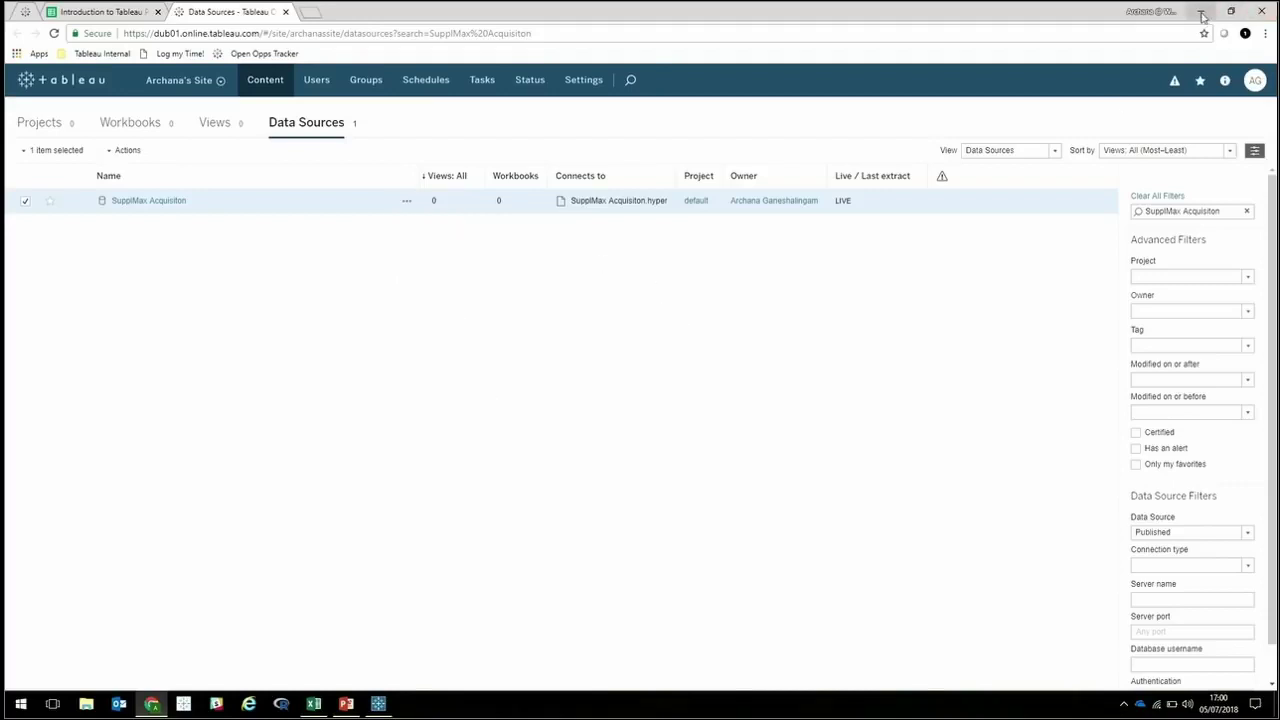
{"action": "left_click", "coordinate": [1203, 16]}
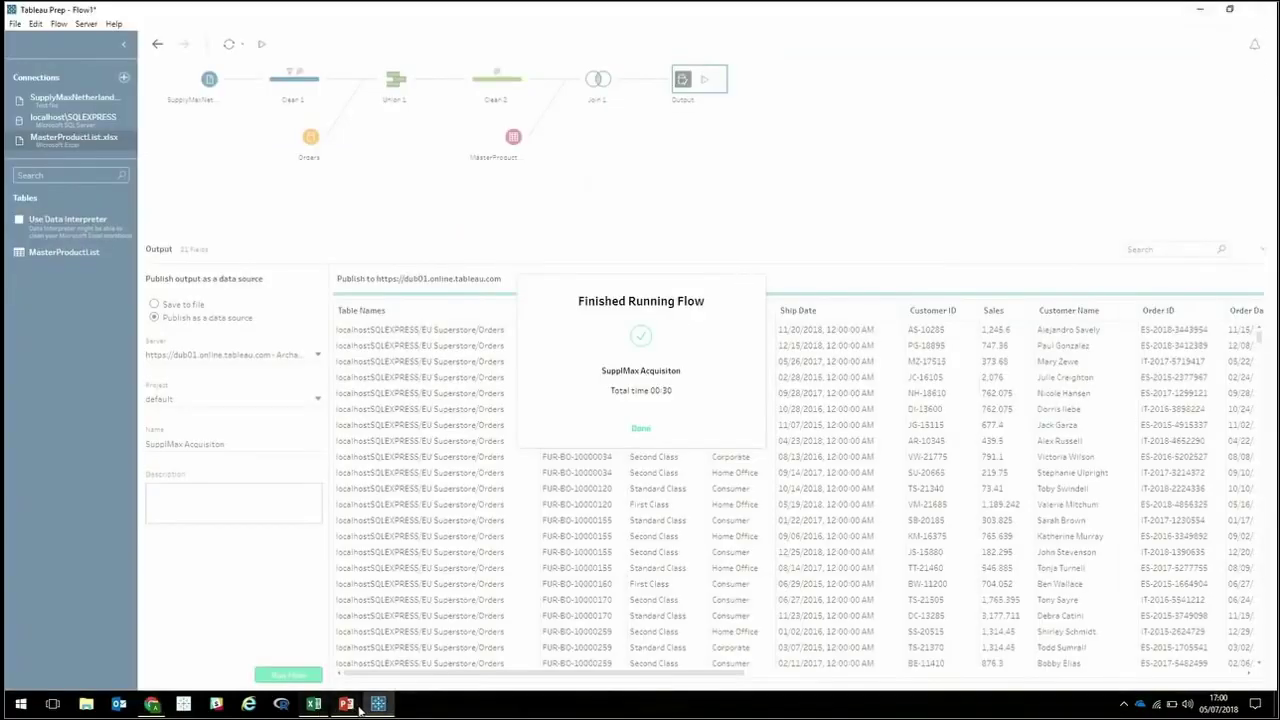
{"action": "left_click", "coordinate": [355, 705]}
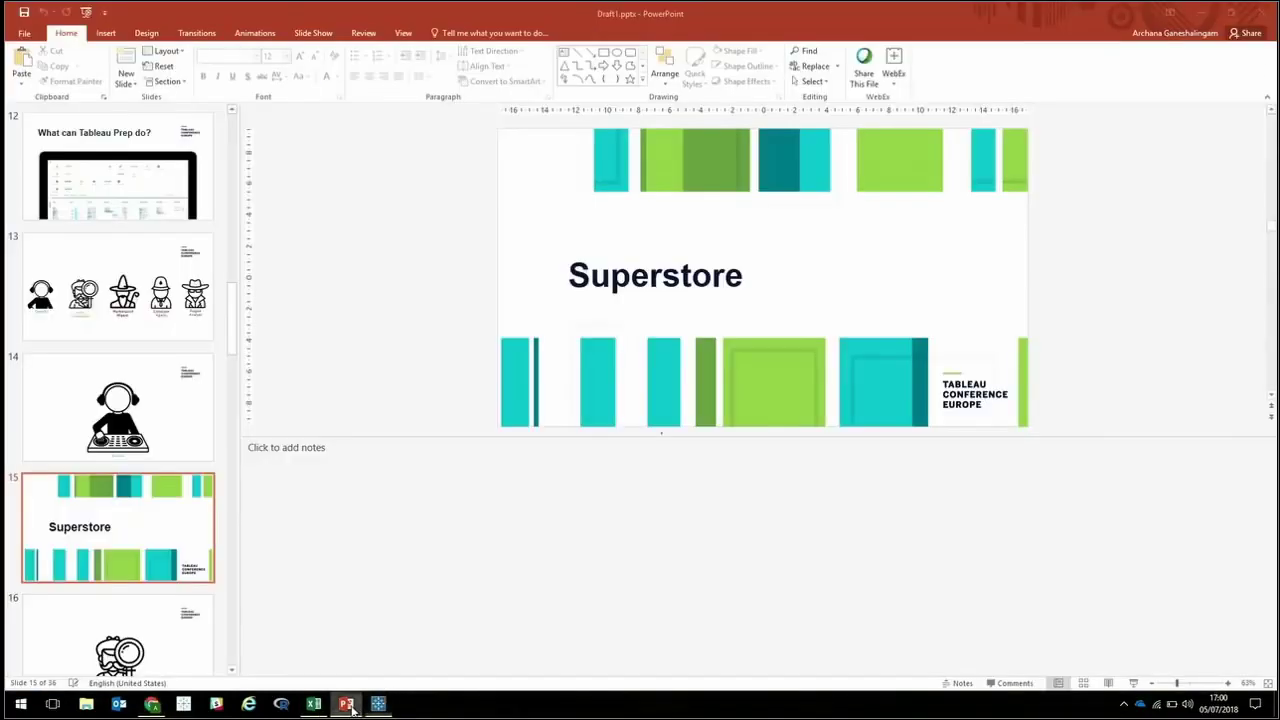
Start the slide show from the Superstore slide and advance to the Server Log Files slide.
{"action": "left_click", "coordinate": [1133, 683]}
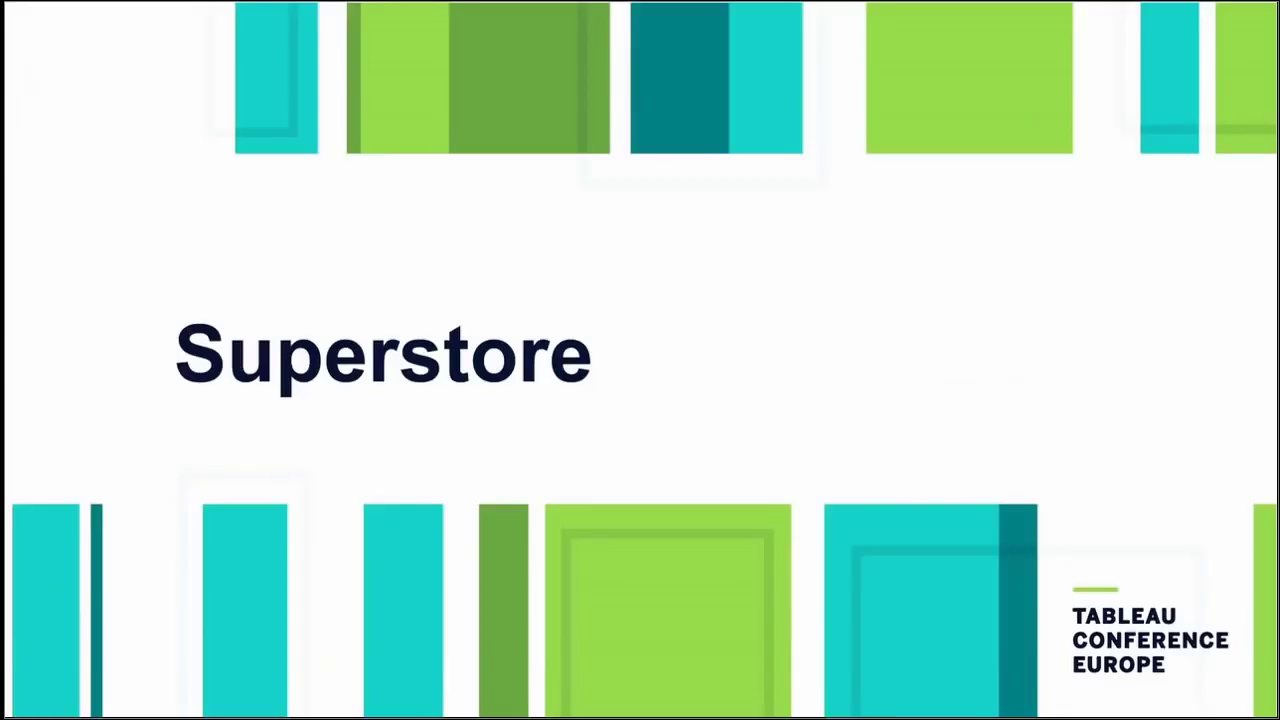
{"action": "key", "text": "Right"}
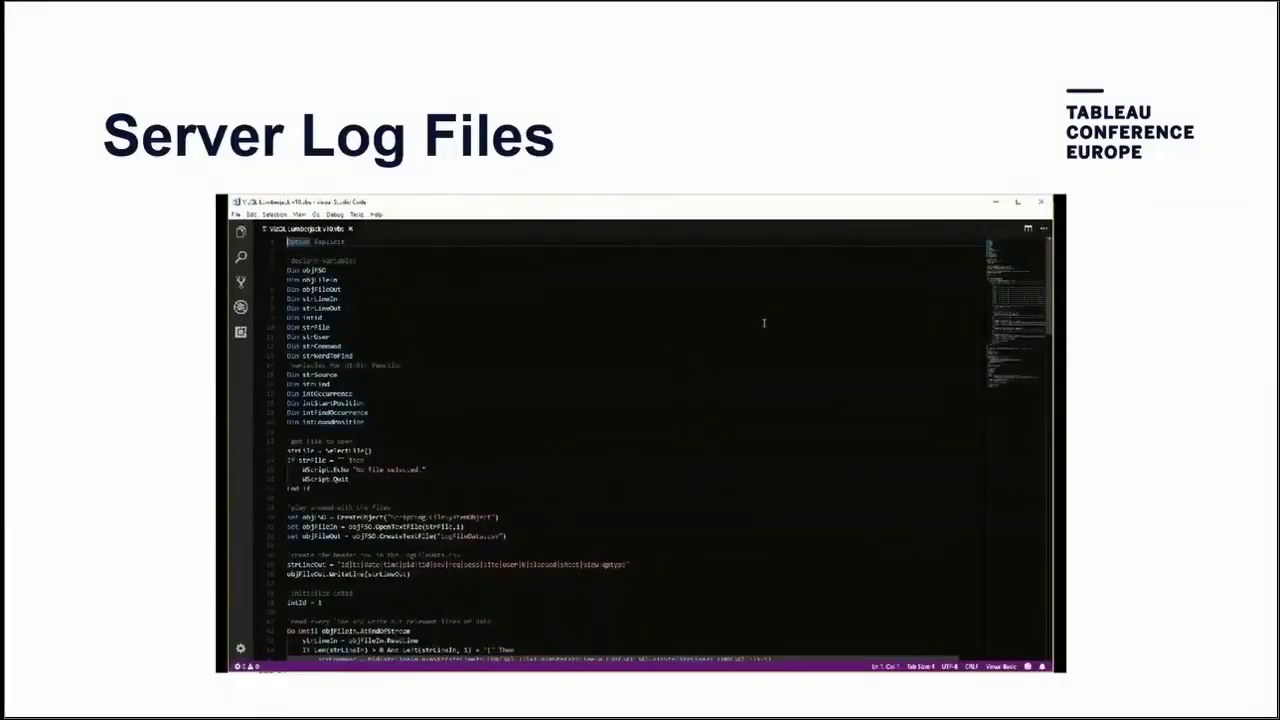
{"action": "scroll", "coordinate": [764, 322], "scroll_direction": "down", "scroll_amount": 3}
{"action": "scroll", "coordinate": [764, 322], "scroll_direction": "down", "scroll_amount": 5}
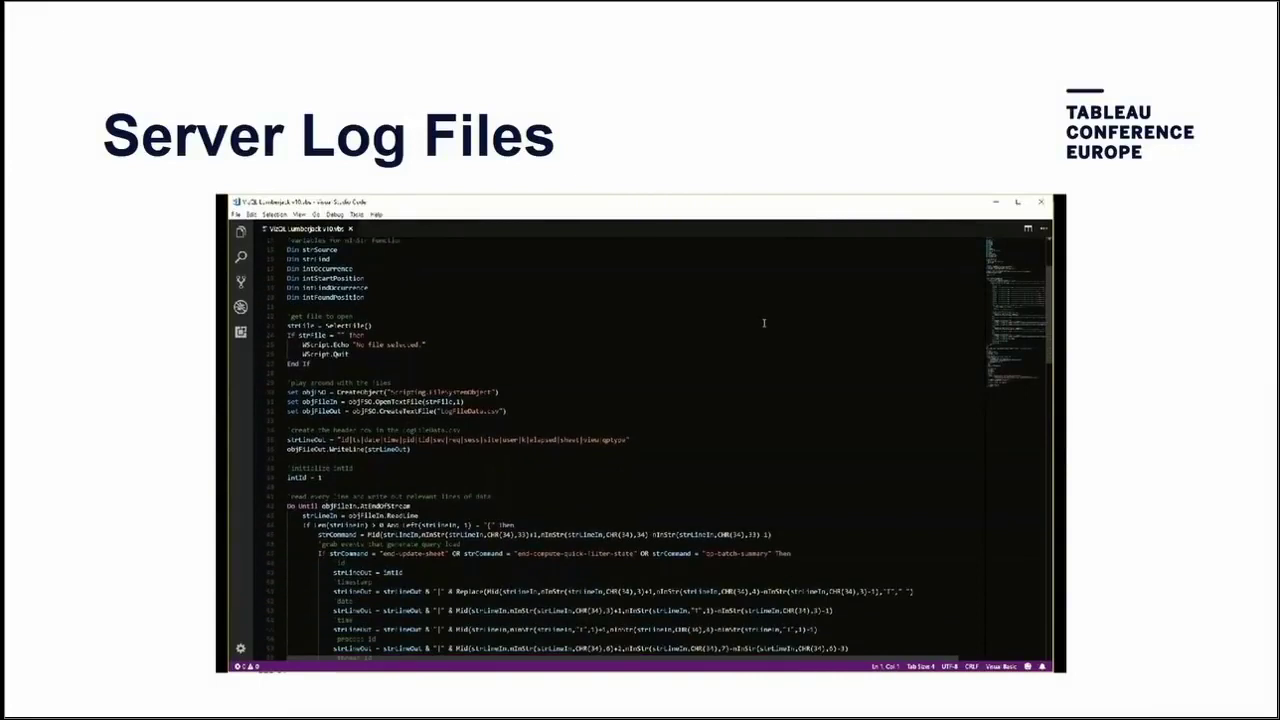
{"action": "scroll", "coordinate": [764, 322], "scroll_direction": "down", "scroll_amount": 5}
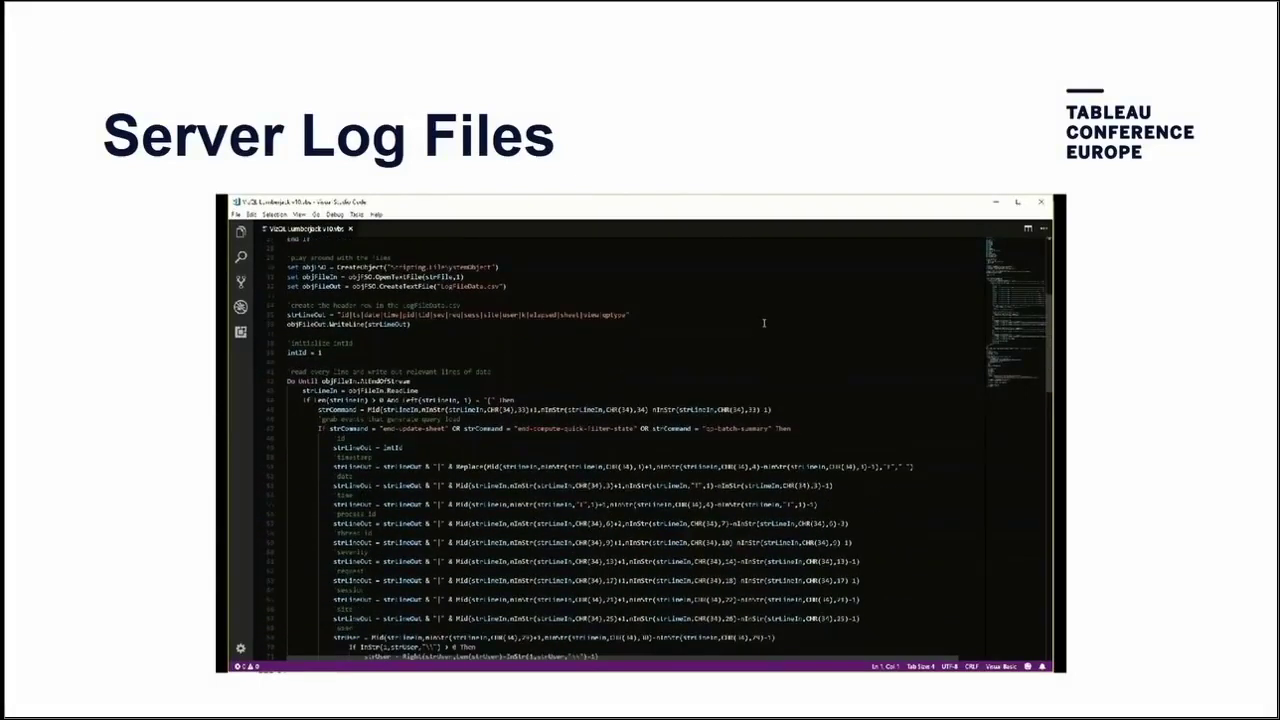
{"action": "scroll", "coordinate": [764, 322], "scroll_direction": "down", "scroll_amount": 9}
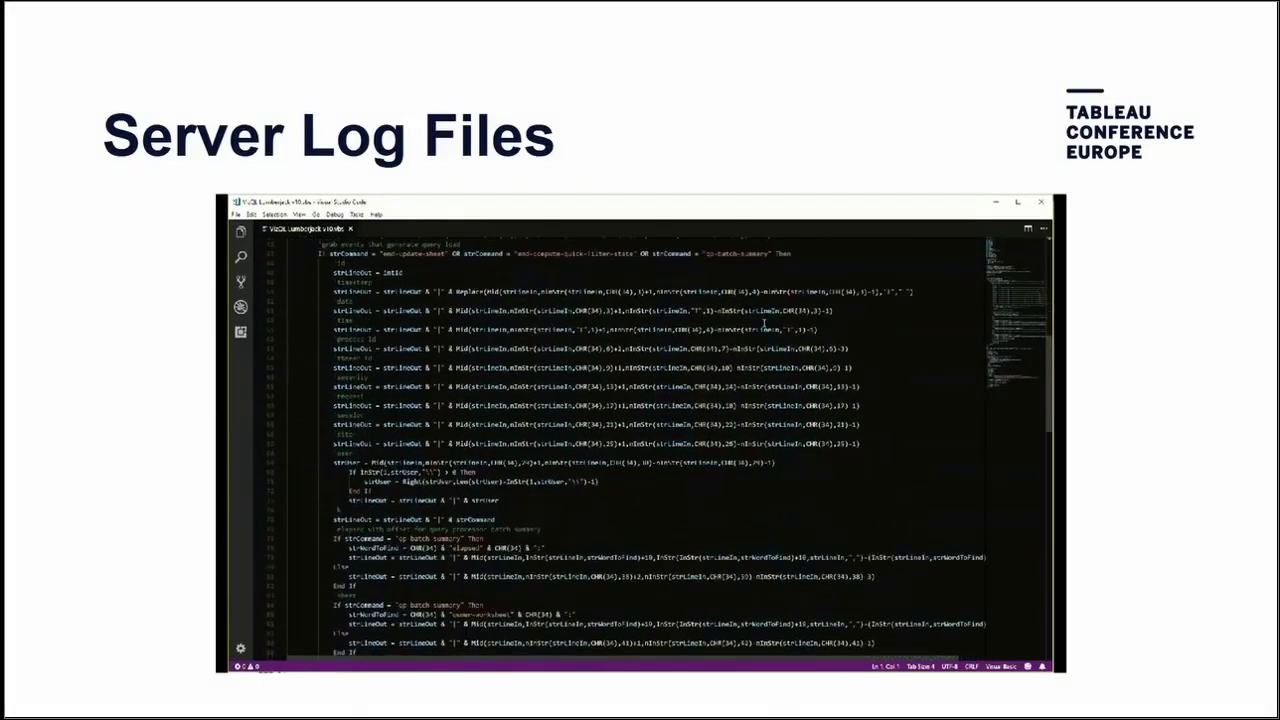
{"action": "scroll", "coordinate": [764, 322], "scroll_direction": "down", "scroll_amount": 9}
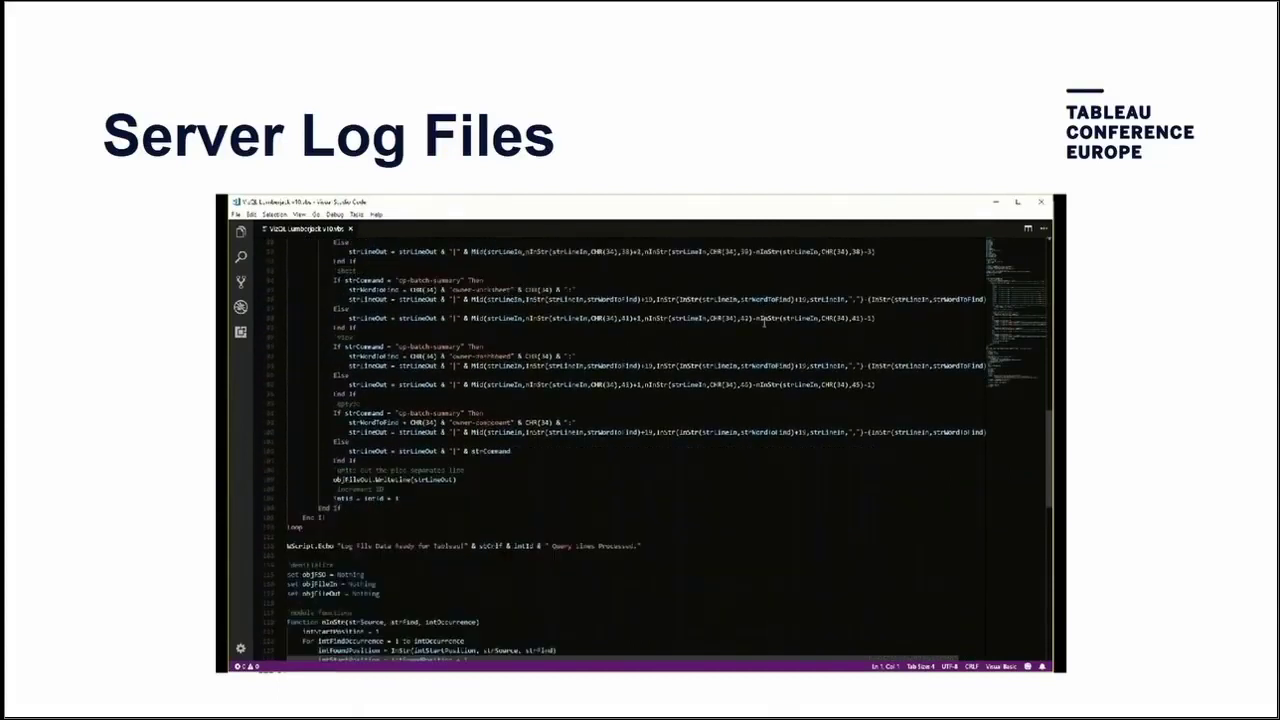
{"action": "scroll", "coordinate": [764, 322], "scroll_direction": "down", "scroll_amount": 4}
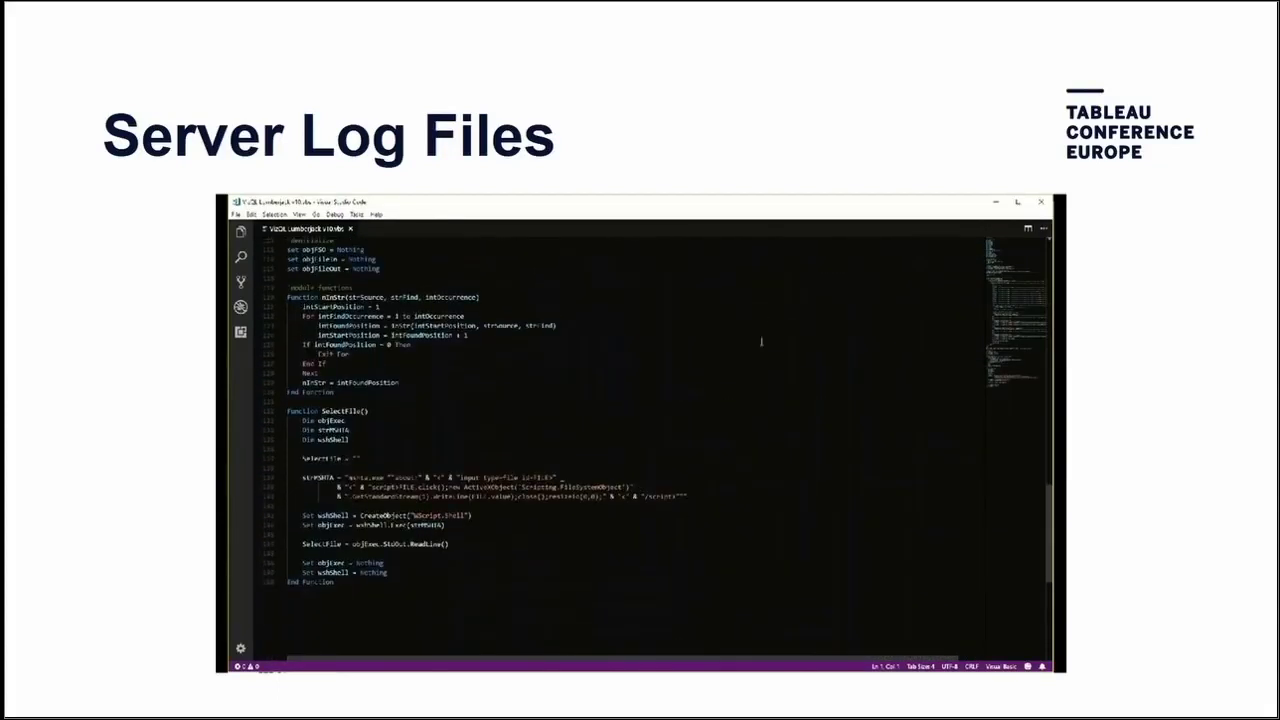
{"action": "key", "text": "ctrl+Home"}
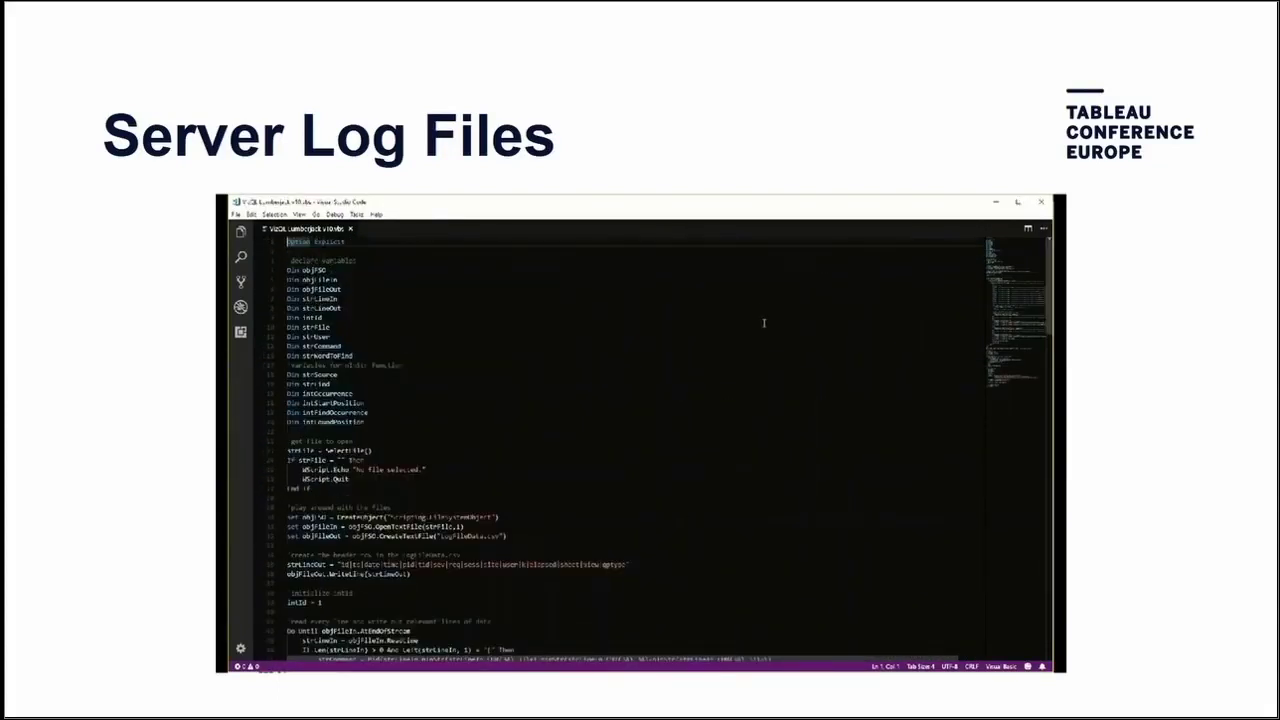
{"action": "scroll", "coordinate": [764, 322], "scroll_direction": "down", "scroll_amount": 4}
{"action": "scroll", "coordinate": [764, 322], "scroll_direction": "down", "scroll_amount": 5}
{"action": "scroll", "coordinate": [764, 322], "scroll_direction": "down", "scroll_amount": 5}
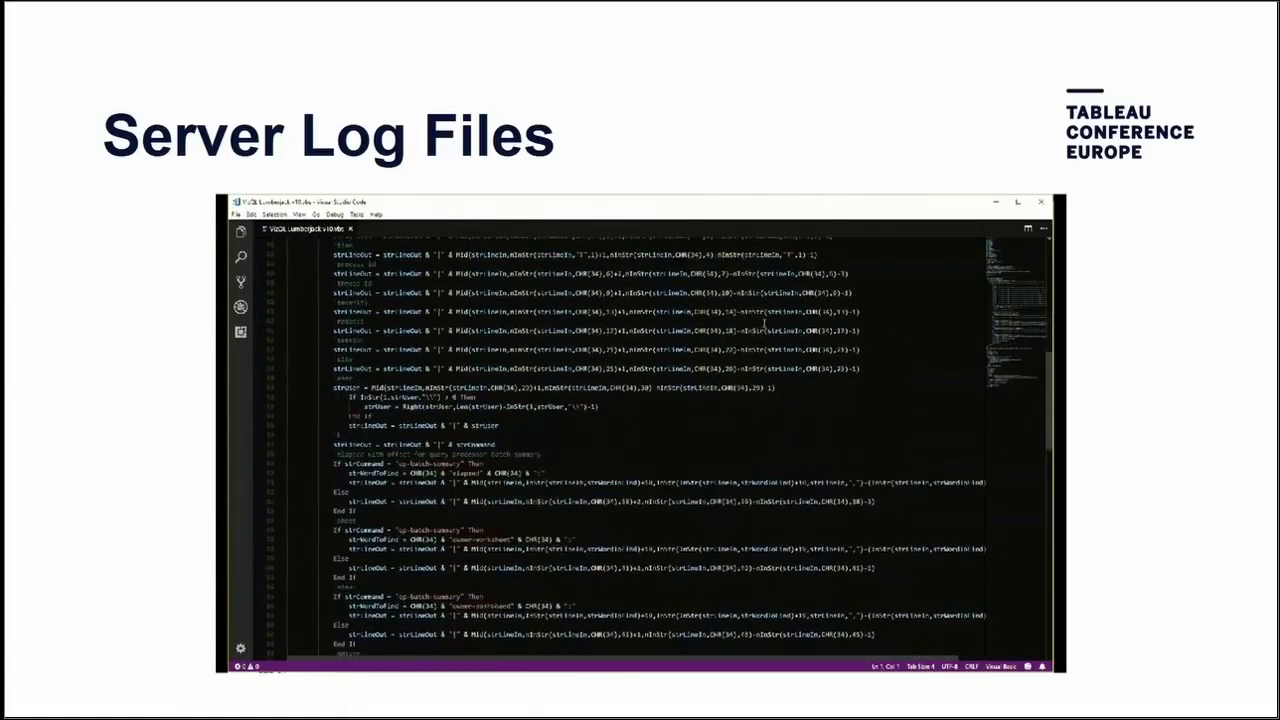
{"action": "scroll", "coordinate": [764, 322], "scroll_direction": "down", "scroll_amount": 10}
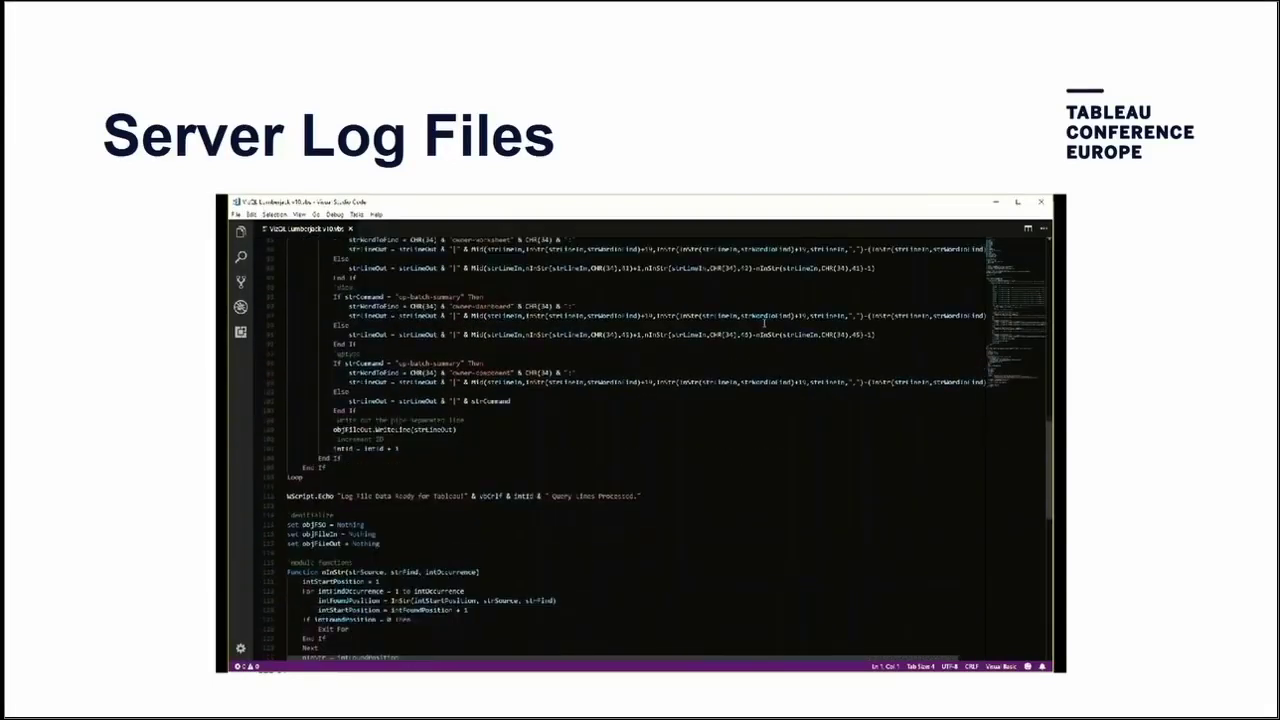
{"action": "scroll", "coordinate": [764, 322], "scroll_direction": "down", "scroll_amount": 9}
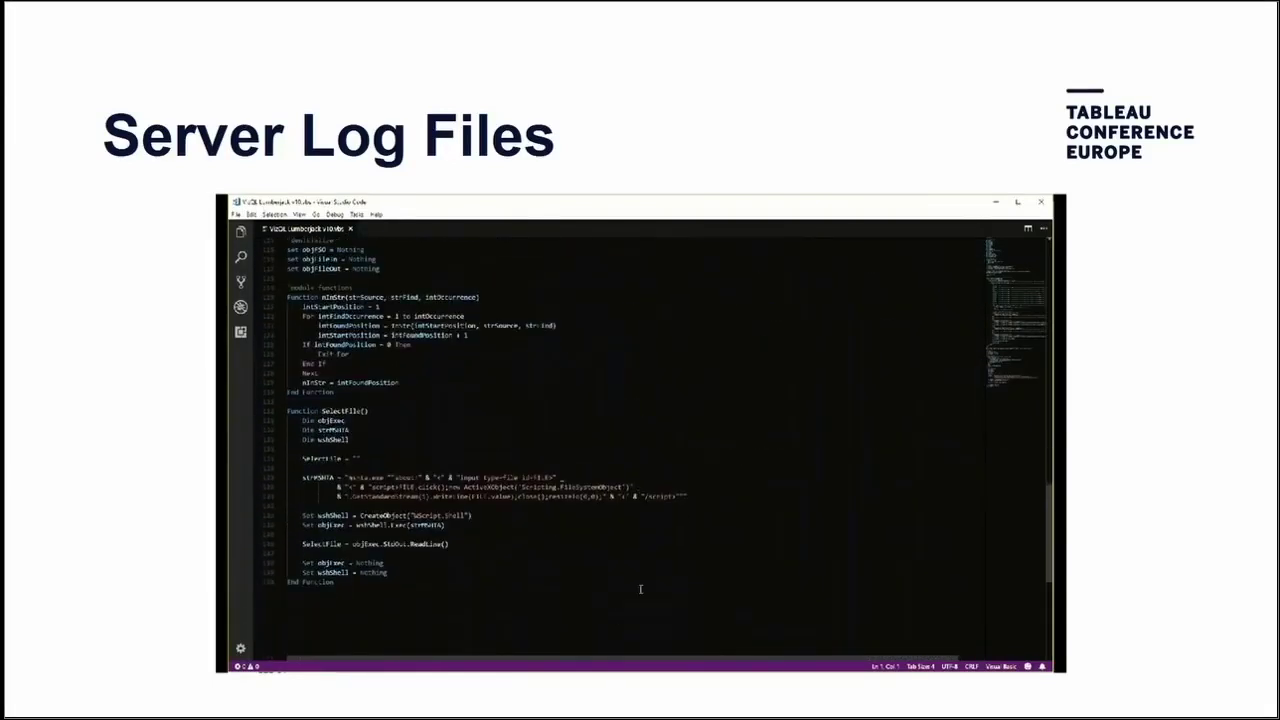
{"action": "key", "text": "ctrl+Home"}
{"action": "scroll", "coordinate": [764, 322], "scroll_direction": "down", "scroll_amount": 3}
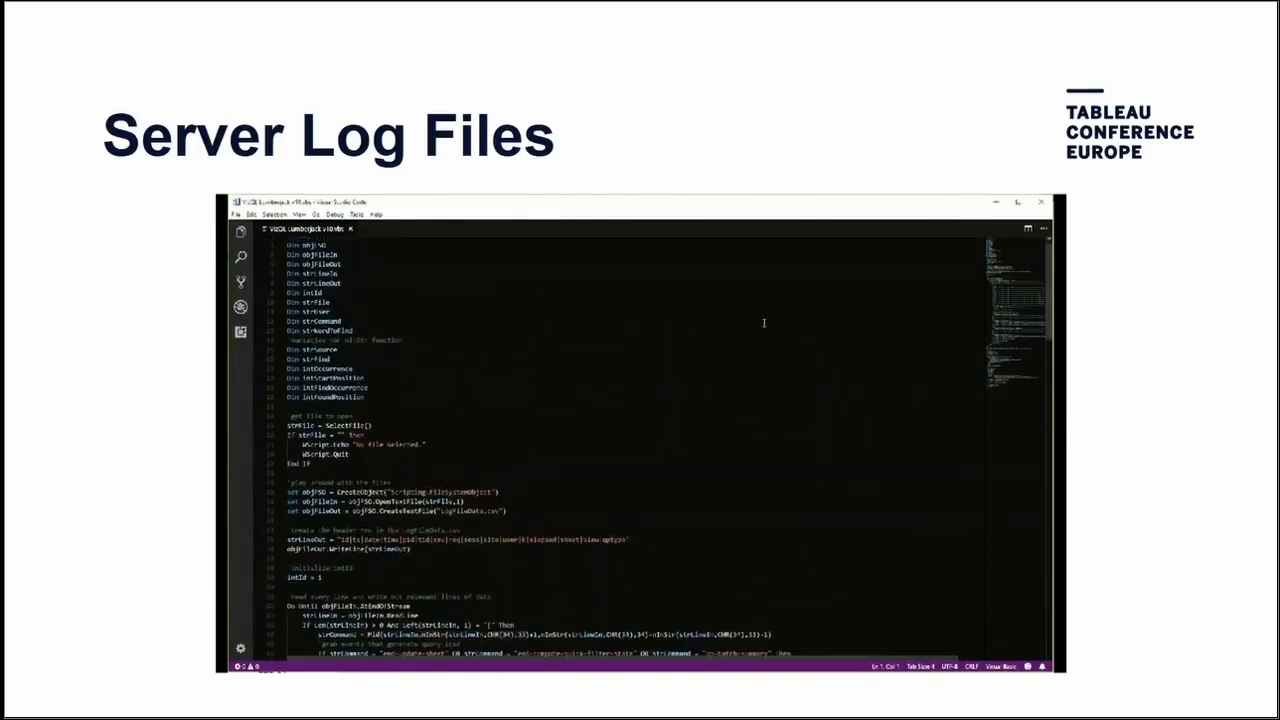
{"action": "scroll", "coordinate": [764, 322], "scroll_direction": "down", "scroll_amount": 3}
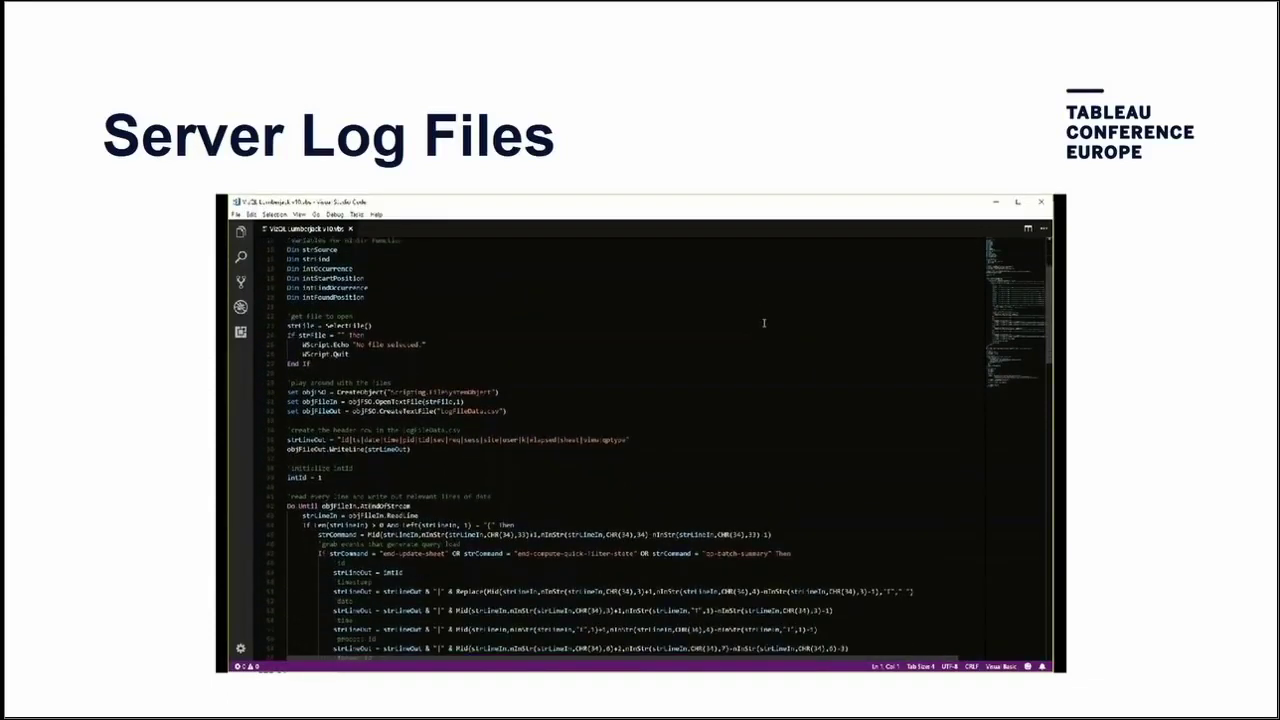
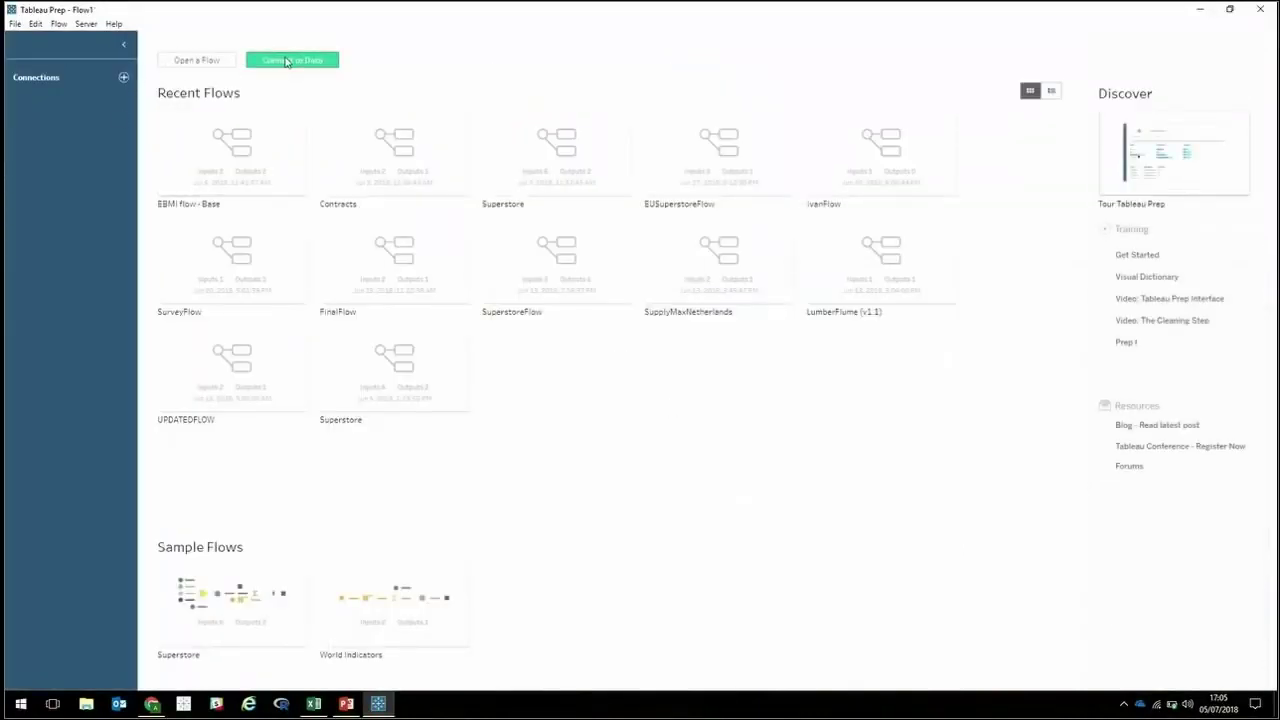
Connect a new flow to the survey text file in Downloads and follow it with a Clean 1 step.
{"action": "left_click", "coordinate": [258, 62]}
{"action": "left_click", "coordinate": [220, 186]}
{"action": "scroll", "coordinate": [143, 200], "scroll_direction": "down", "scroll_amount": 5}
{"action": "left_click_drag", "start_coordinate": [171, 226], "coordinate": [170, 127]}
{"action": "scroll", "coordinate": [170, 127], "scroll_direction": "up", "scroll_amount": 3}
{"action": "left_click", "coordinate": [80, 114]}
{"action": "double_click", "coordinate": [251, 108]}
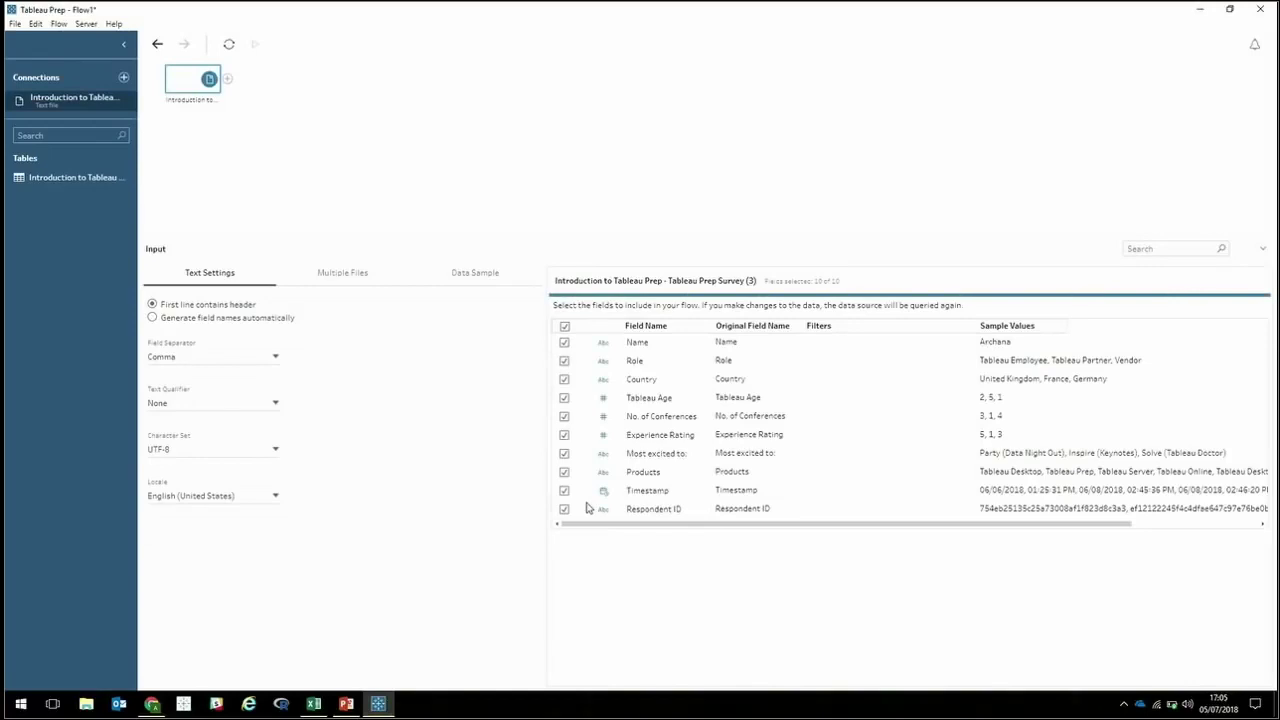
{"action": "left_click", "coordinate": [228, 79]}
{"action": "left_click", "coordinate": [262, 89]}
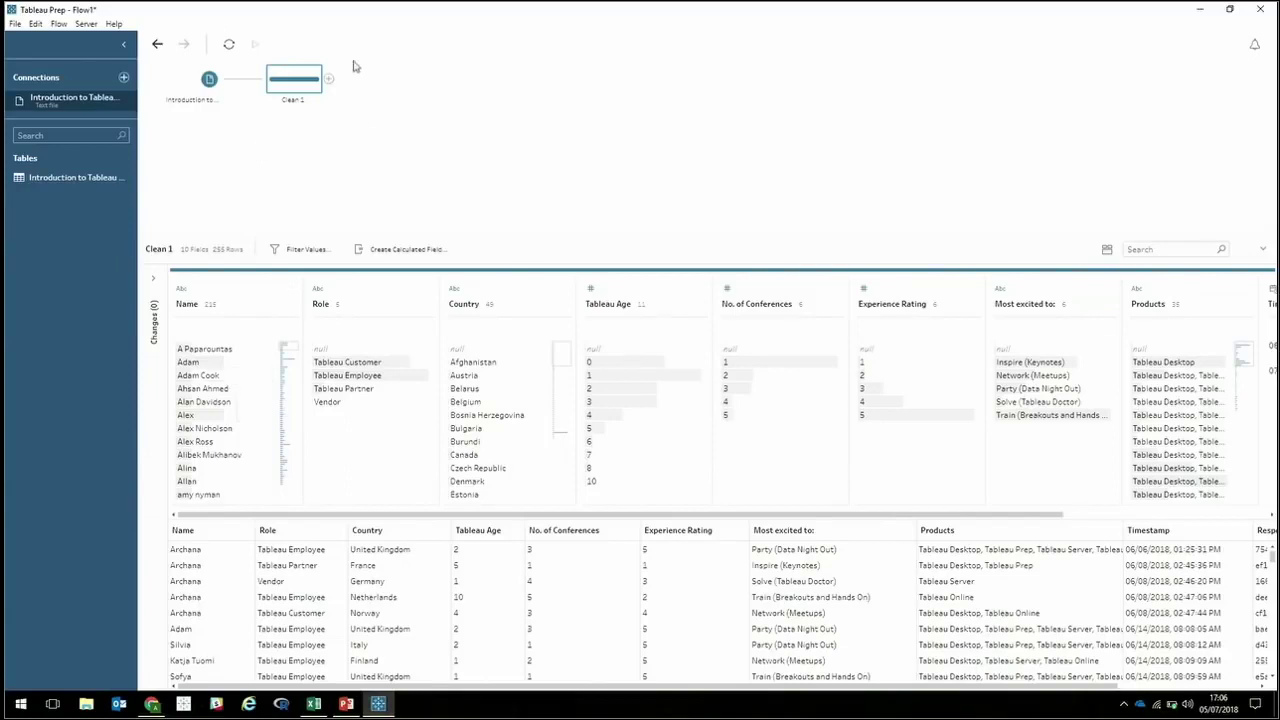
Add a pivot after Clean 1 that pivots Experience Rating, Most excited to: and Products into rows.
{"action": "left_click", "coordinate": [329, 79]}
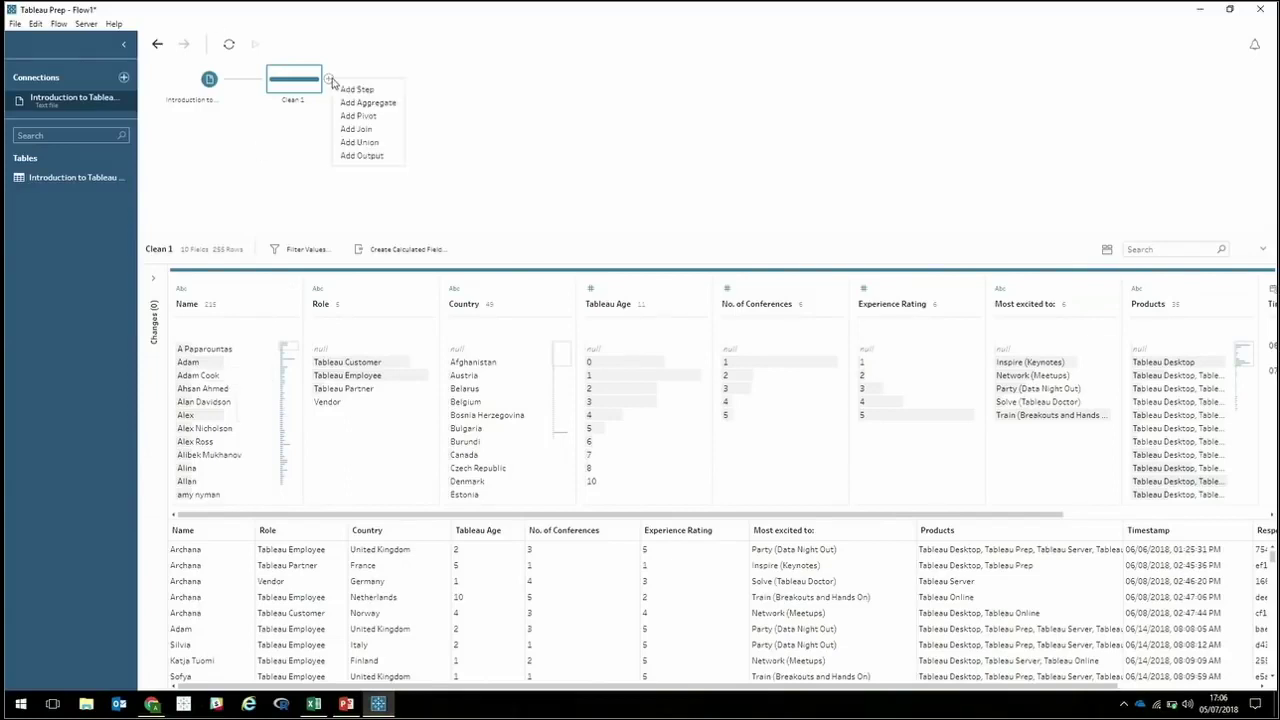
{"action": "left_click", "coordinate": [362, 116]}
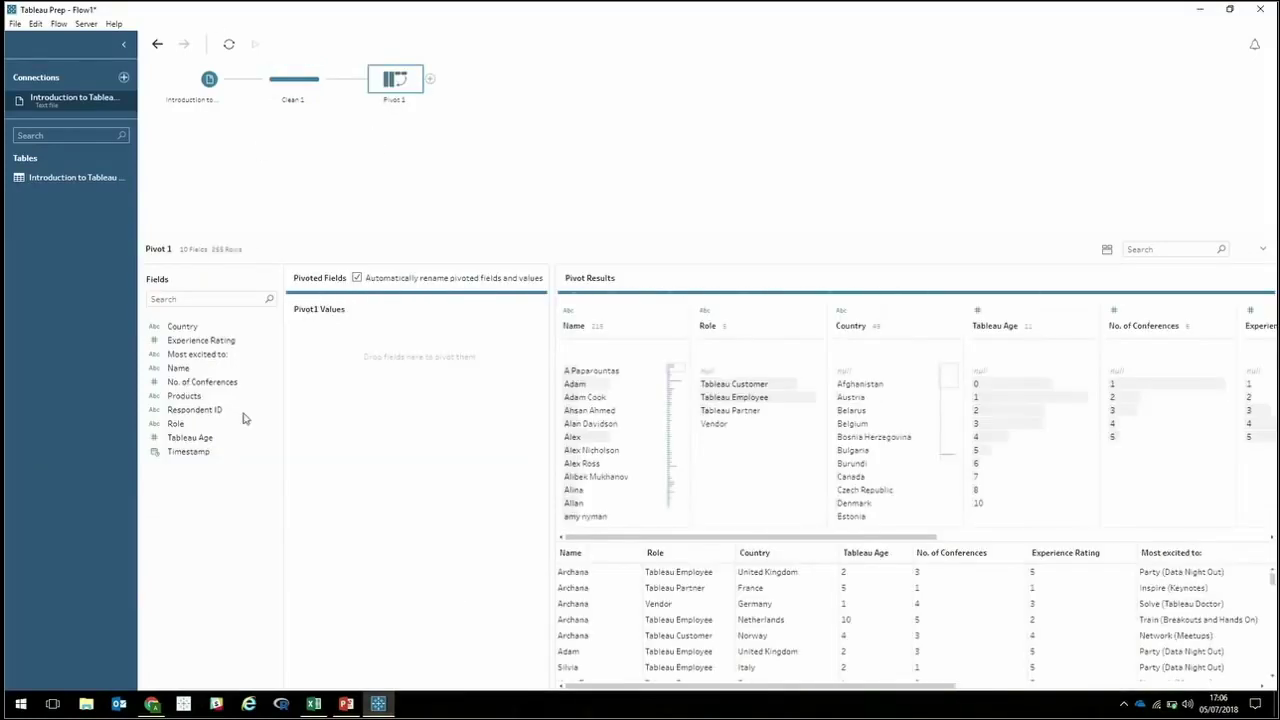
{"action": "left_click", "coordinate": [207, 343]}
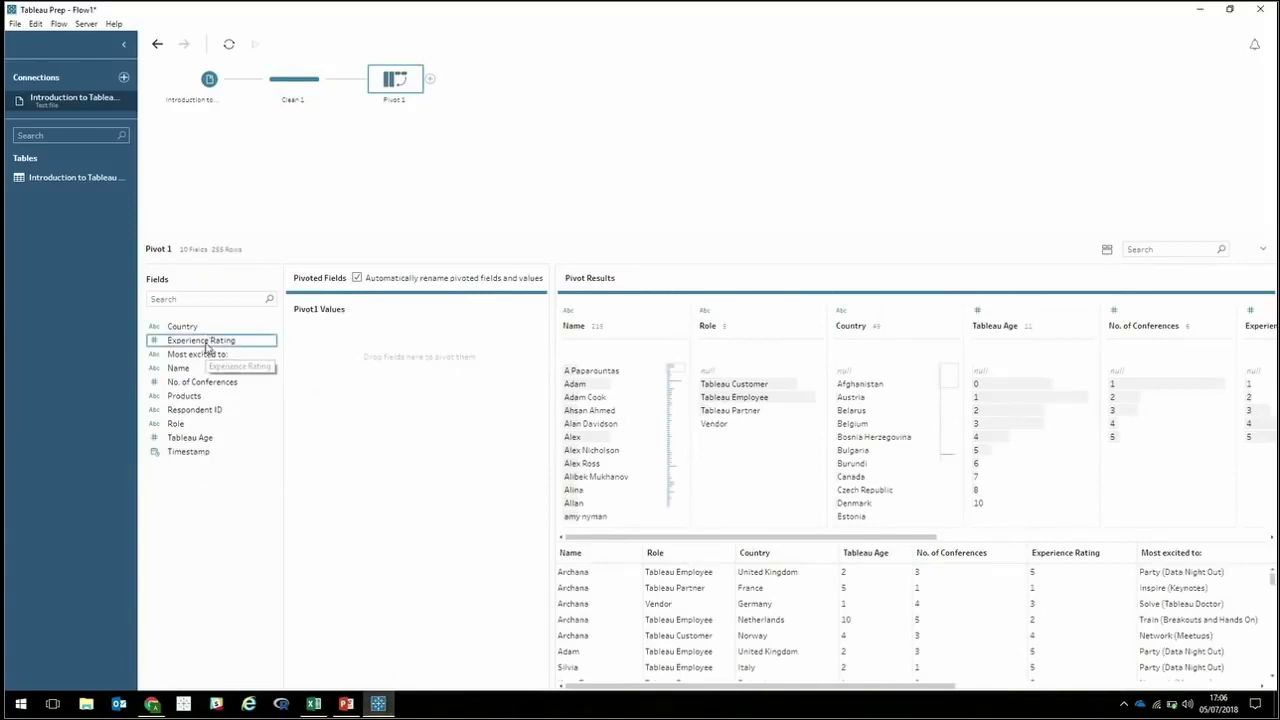
{"action": "left_click", "coordinate": [207, 357], "text": "ctrl"}
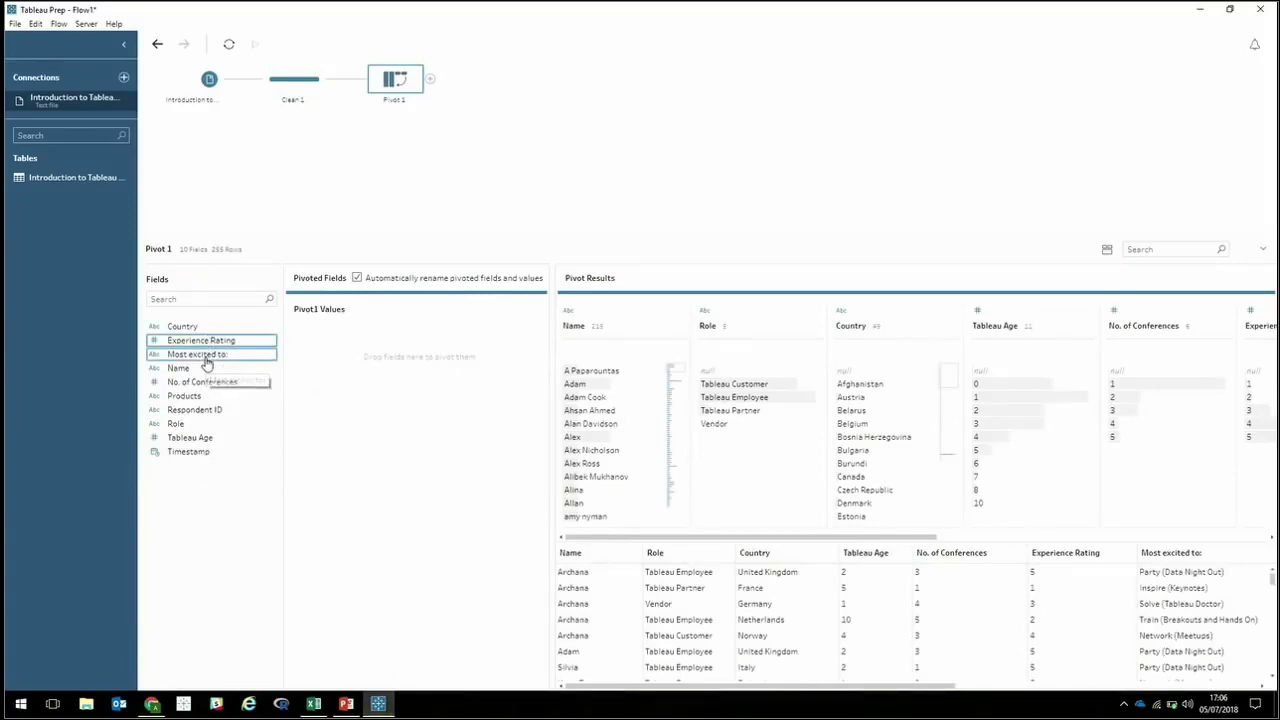
{"action": "left_click", "coordinate": [208, 398], "text": "ctrl"}
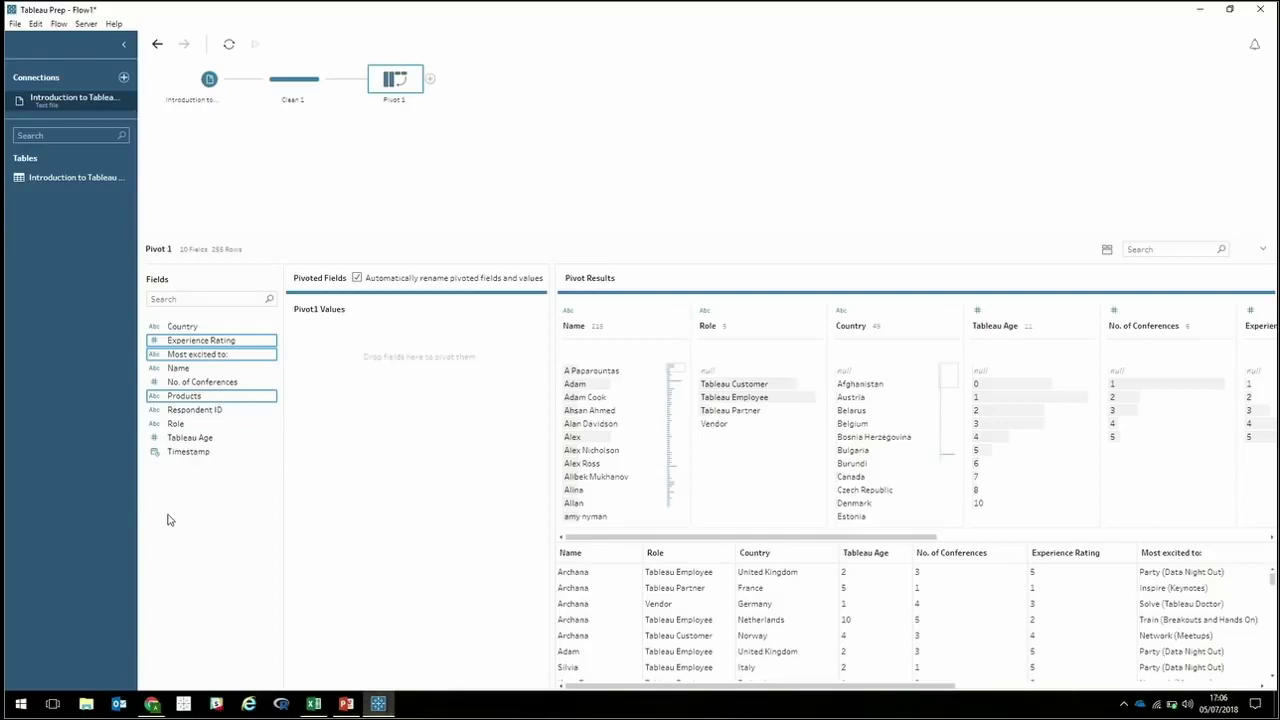
{"action": "left_click_drag", "start_coordinate": [205, 341], "coordinate": [399, 372]}
Rename the pivoted names column Question and the values column Answers.
{"action": "double_click", "coordinate": [334, 313]}
{"action": "type", "text": "Question"}
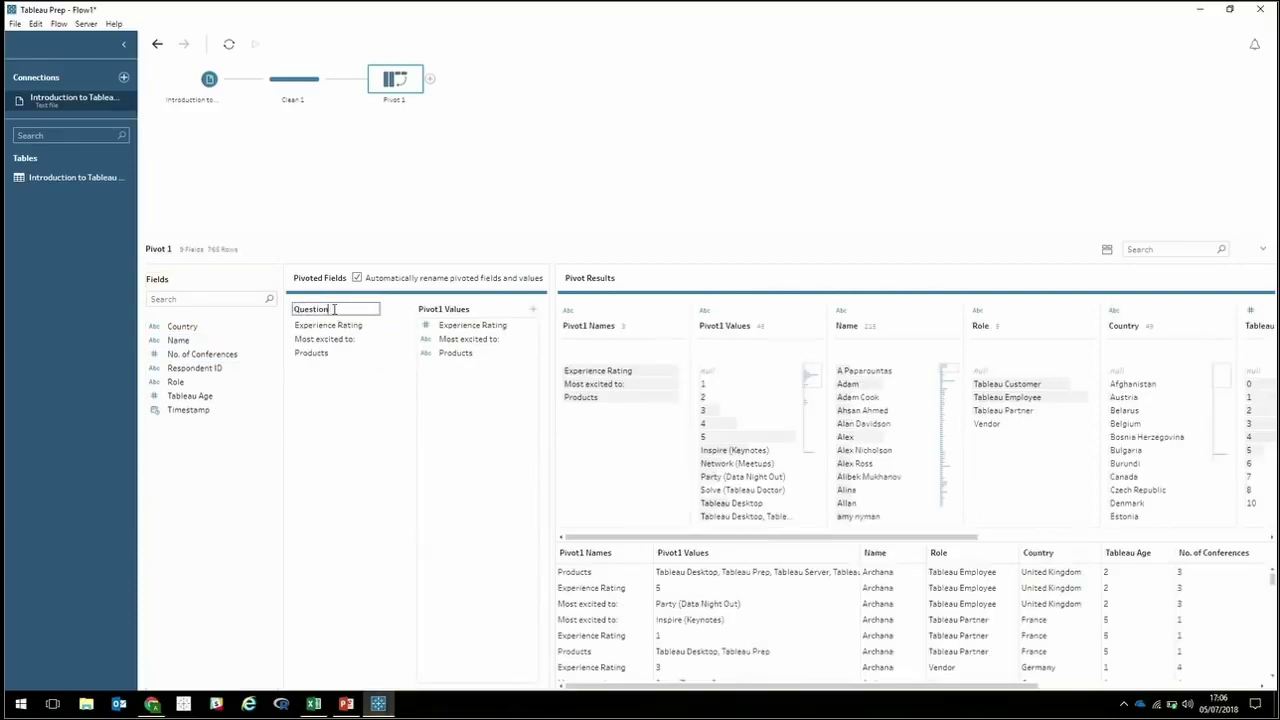
{"action": "double_click", "coordinate": [443, 312]}
{"action": "type", "text": "Answers"}
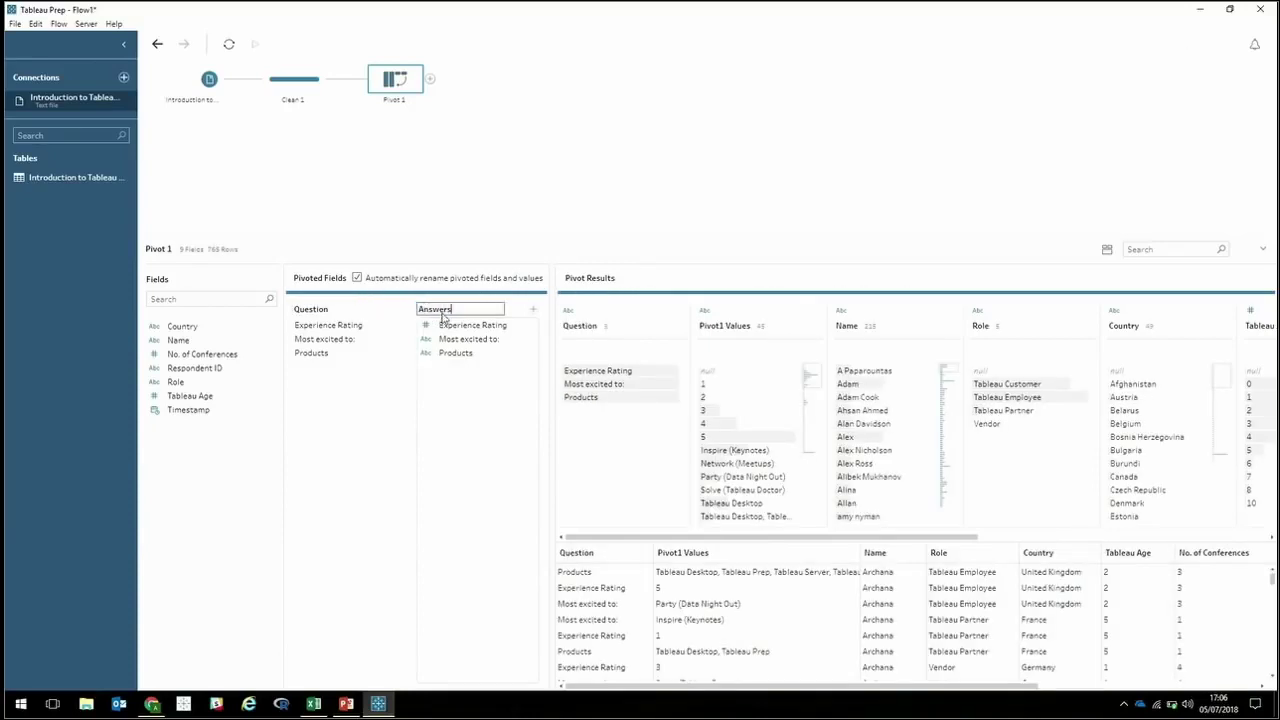
{"action": "key", "text": "Return"}
{"action": "left_click", "coordinate": [430, 78]}
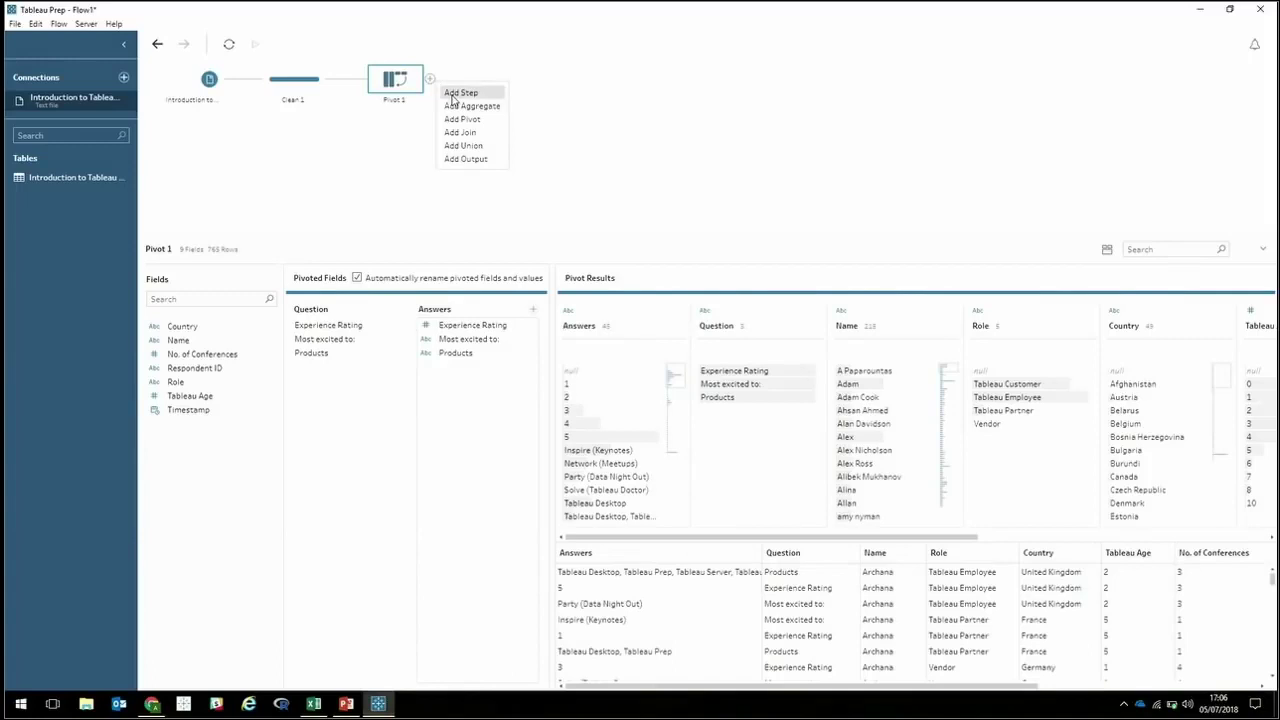
Add a Clean 2 step after Pivot 1 and review the 45 Answers values, selecting the Answers field.
{"action": "left_click", "coordinate": [455, 93]}
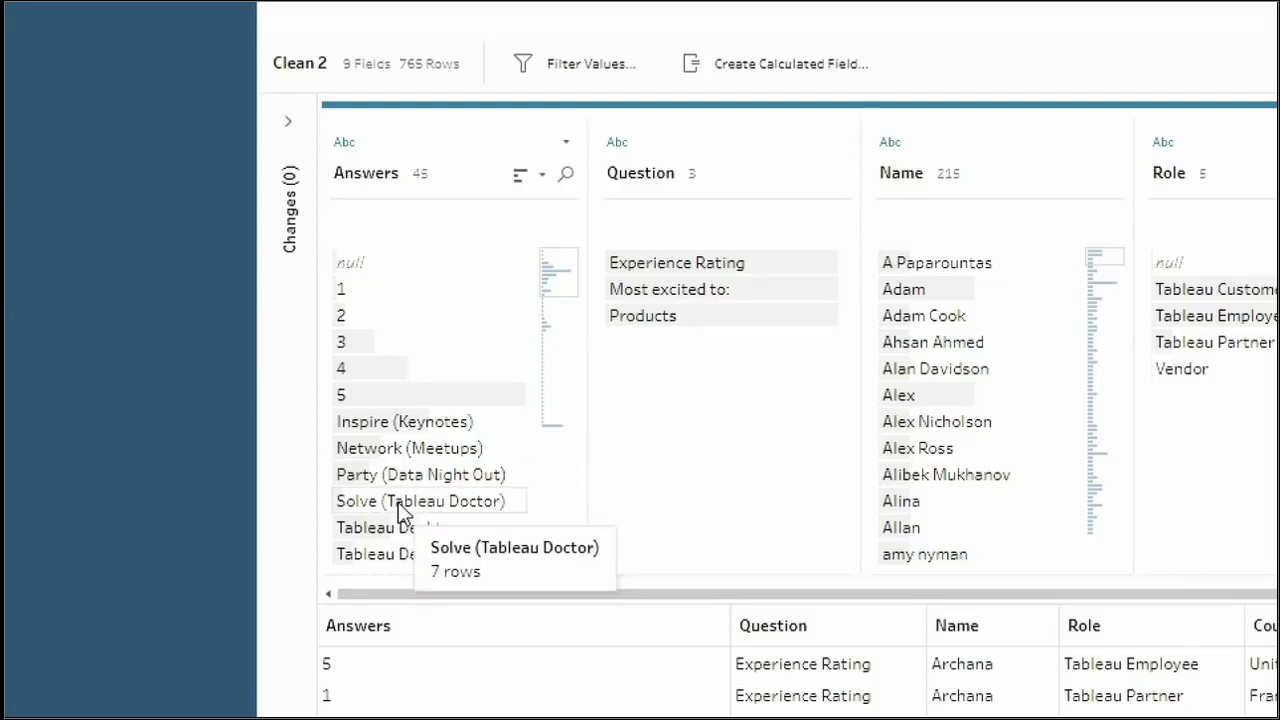
{"action": "scroll", "coordinate": [398, 505], "scroll_direction": "down", "scroll_amount": 5}
{"action": "scroll", "coordinate": [398, 503], "scroll_direction": "up", "scroll_amount": 5}
{"action": "scroll", "coordinate": [398, 503], "scroll_direction": "down", "scroll_amount": 4}
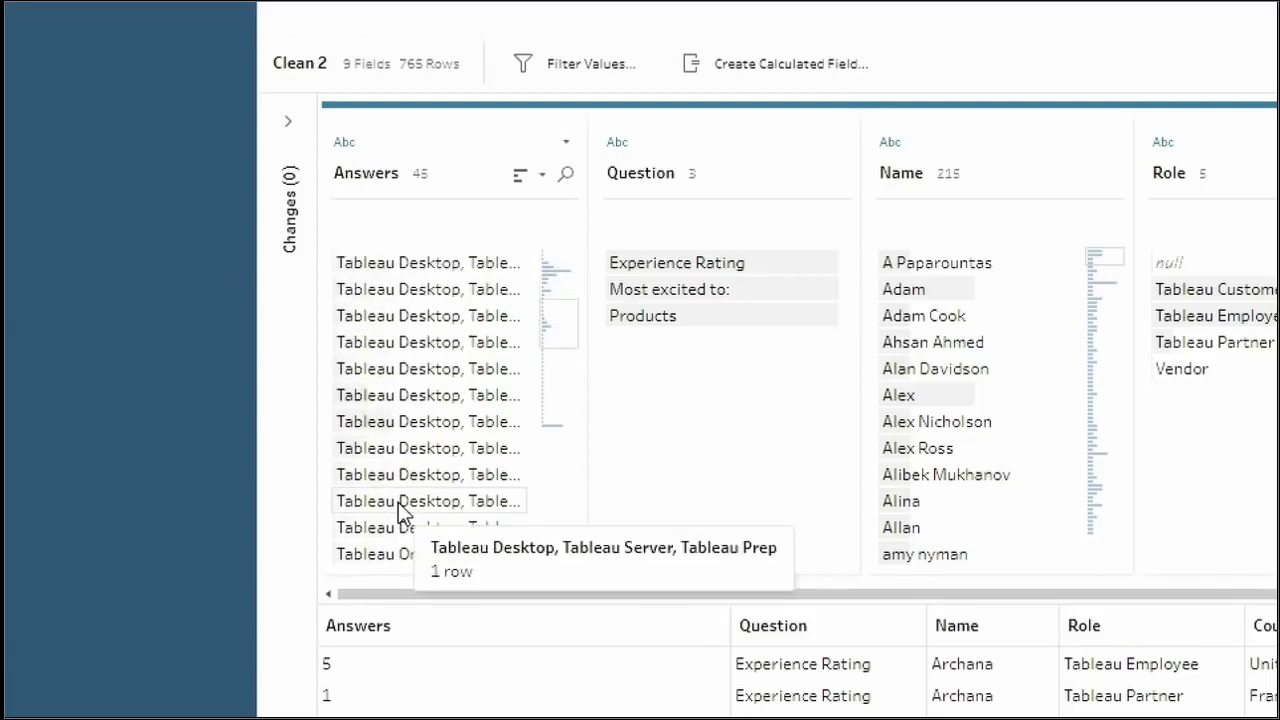
{"action": "scroll", "coordinate": [398, 502], "scroll_direction": "up", "scroll_amount": 1}
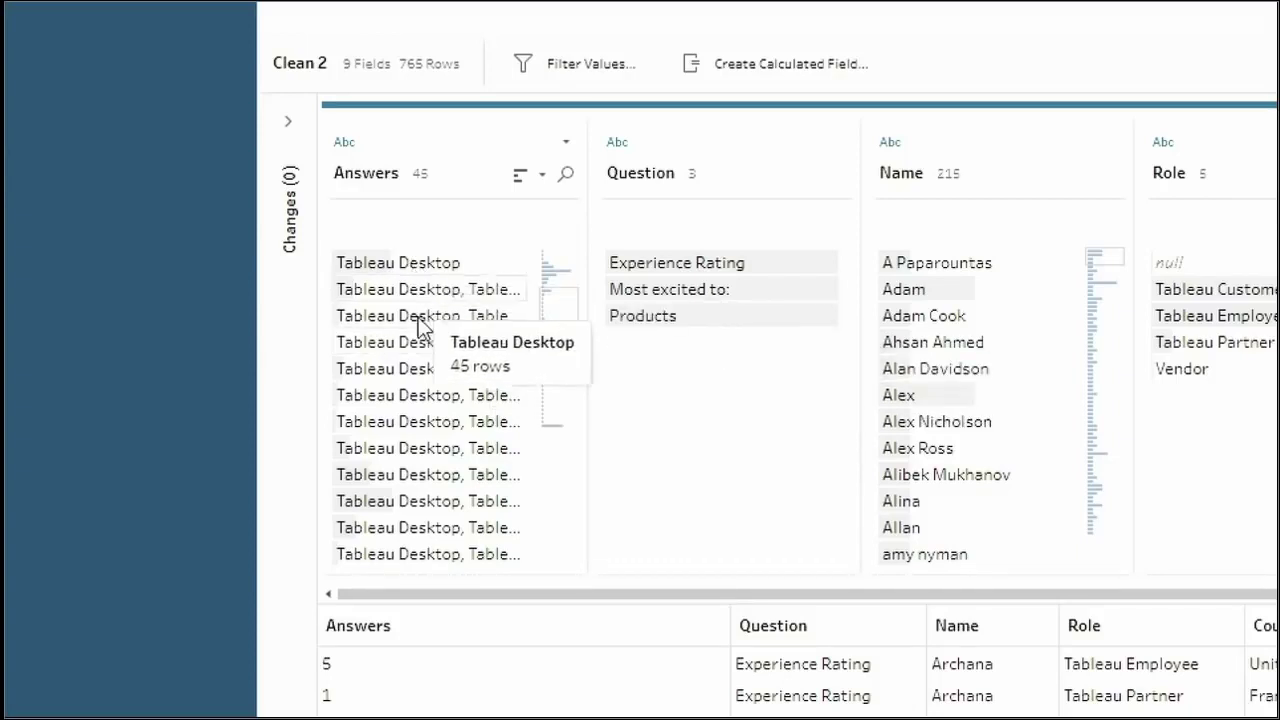
{"action": "scroll", "coordinate": [420, 478], "scroll_direction": "down", "scroll_amount": 5}
{"action": "scroll", "coordinate": [420, 478], "scroll_direction": "up", "scroll_amount": 8}
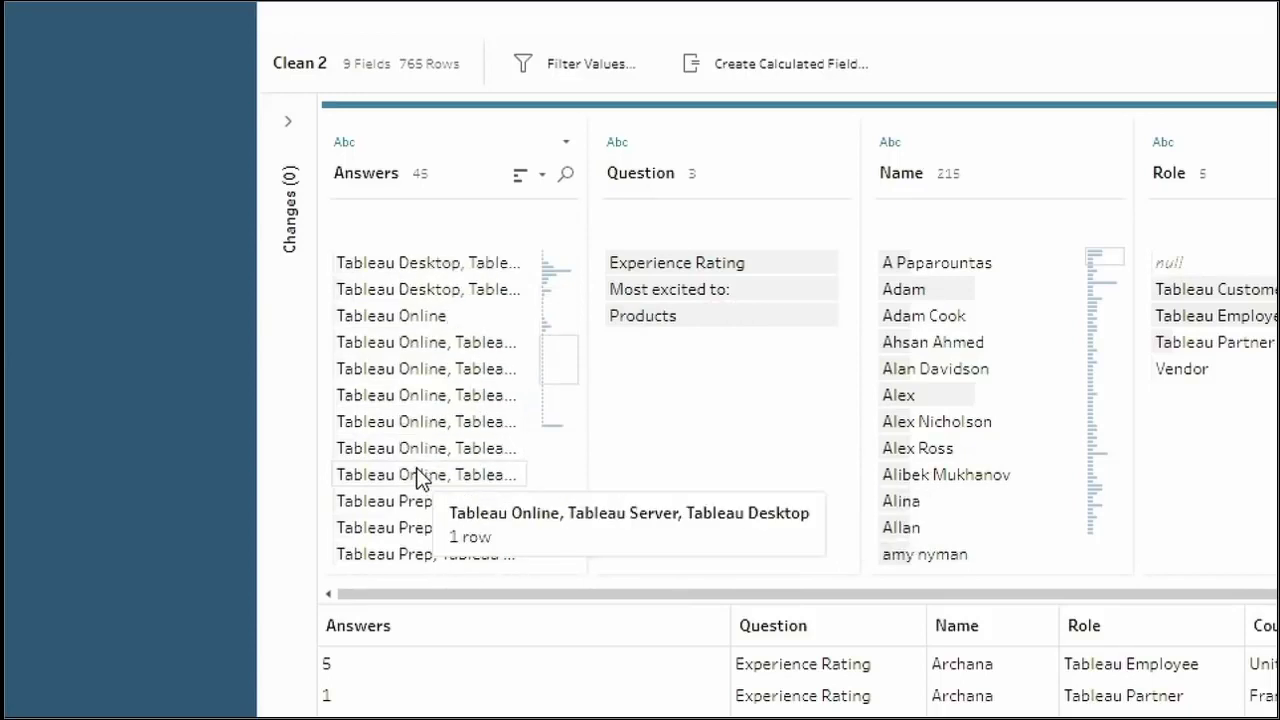
{"action": "scroll", "coordinate": [435, 440], "scroll_direction": "down", "scroll_amount": 3}
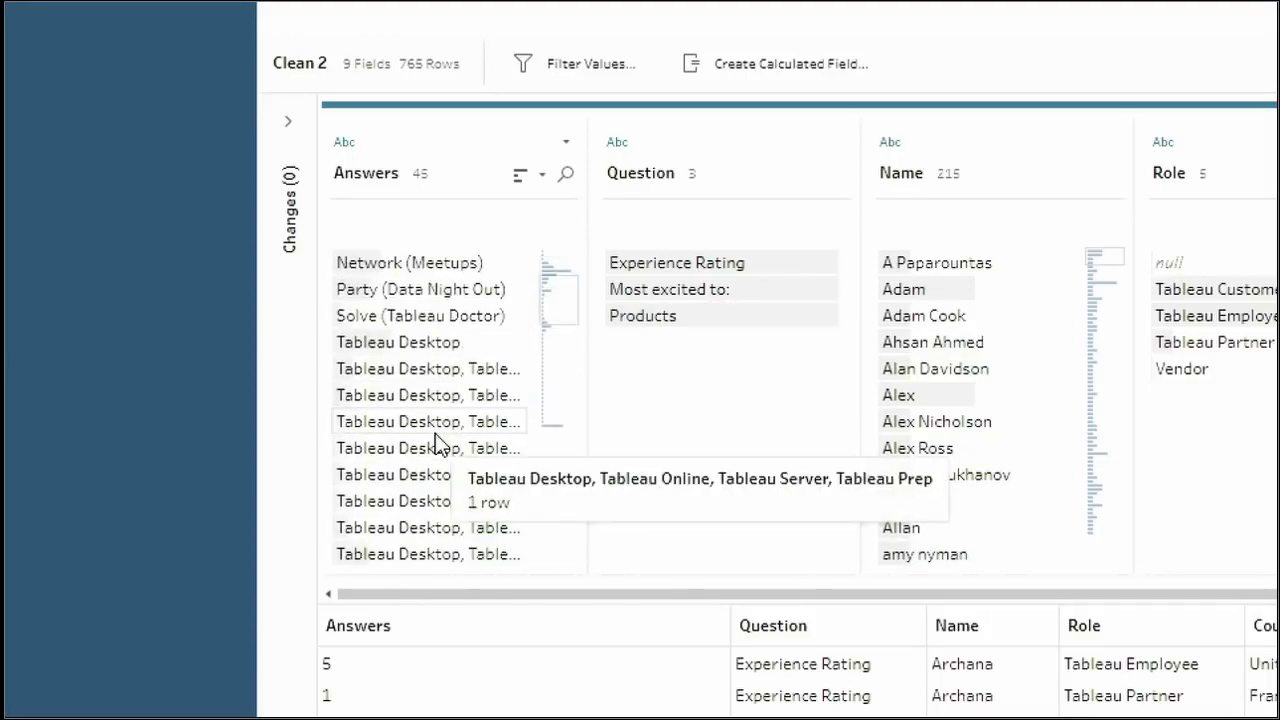
{"action": "left_click", "coordinate": [443, 424]}
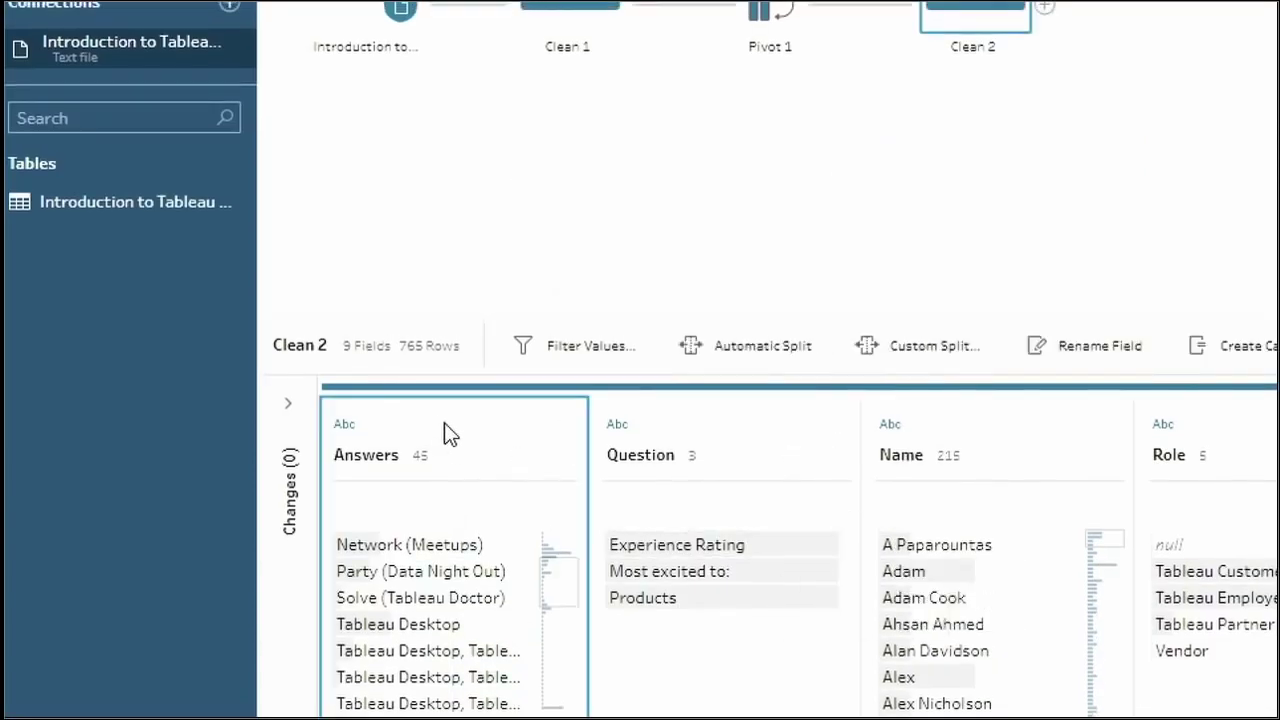
Custom-split Answers, splitting off all parts into Answers - Split 1 to 4.
{"action": "left_click", "coordinate": [905, 355]}
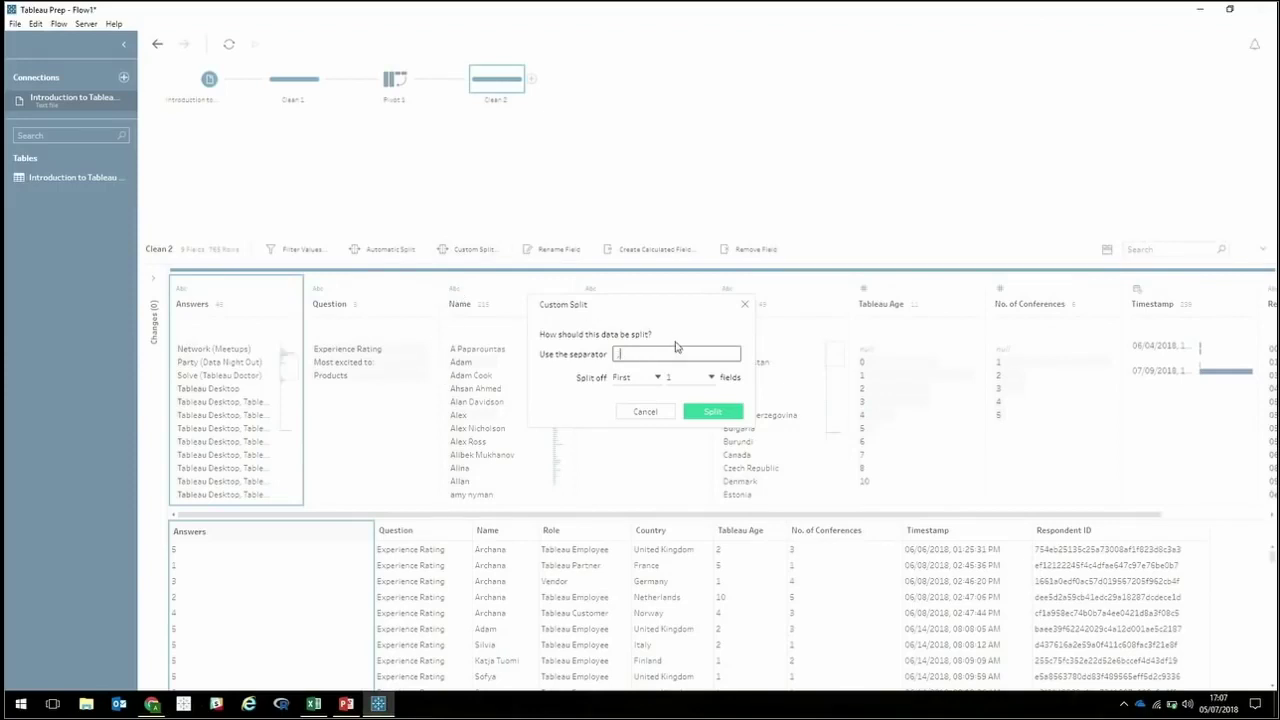
{"action": "left_click", "coordinate": [657, 377]}
{"action": "left_click", "coordinate": [640, 428]}
{"action": "left_click", "coordinate": [700, 414]}
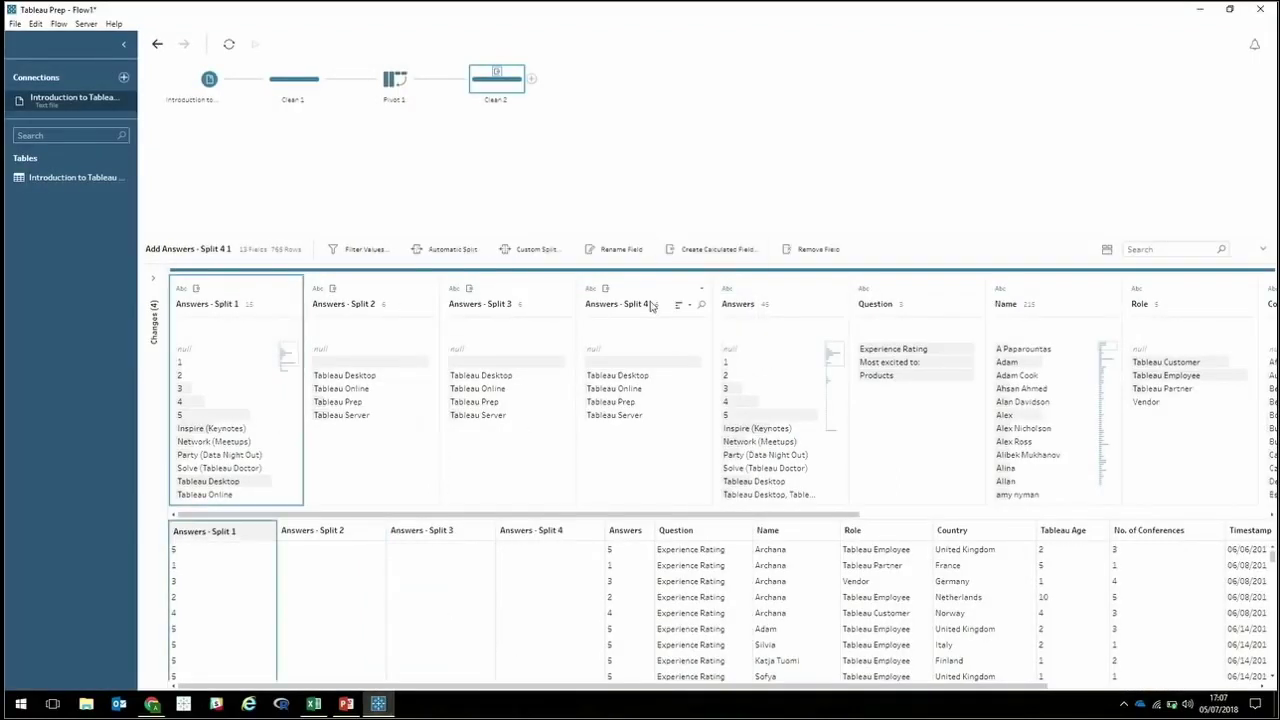
{"action": "left_click", "coordinate": [651, 305], "text": "shift"}
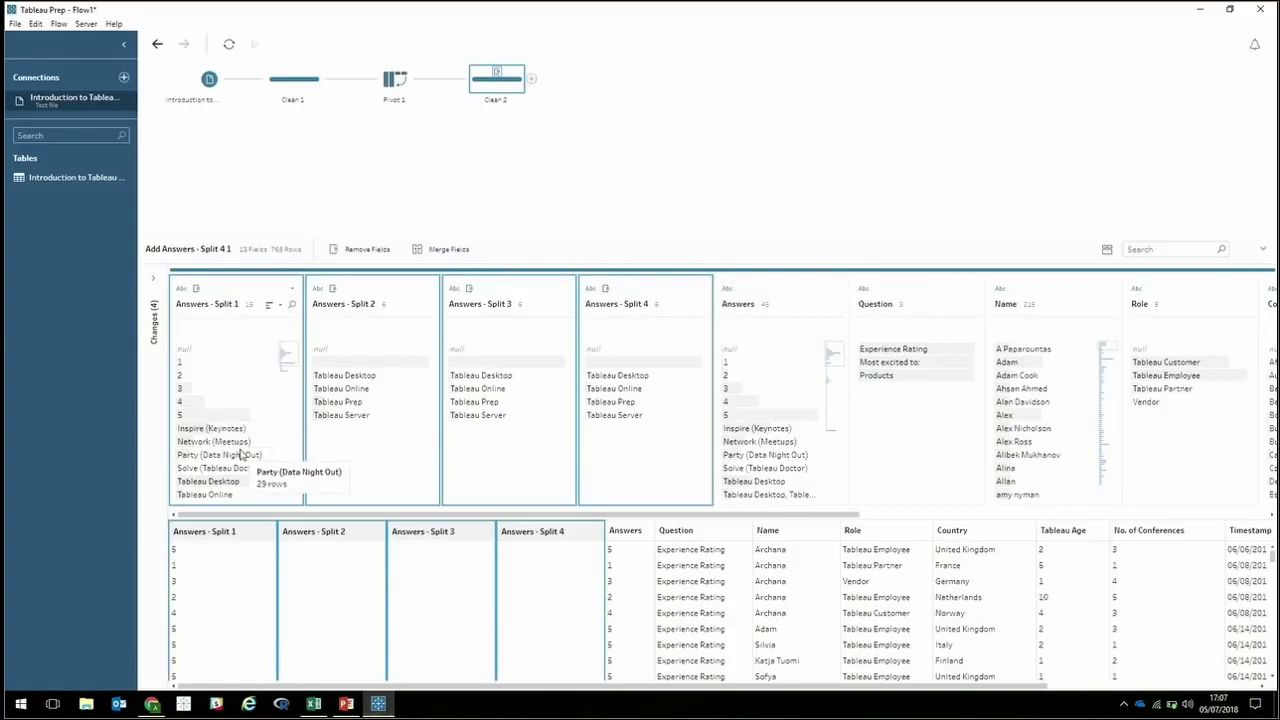
Remove the original Answers field from Clean 2.
{"action": "left_click", "coordinate": [778, 303]}
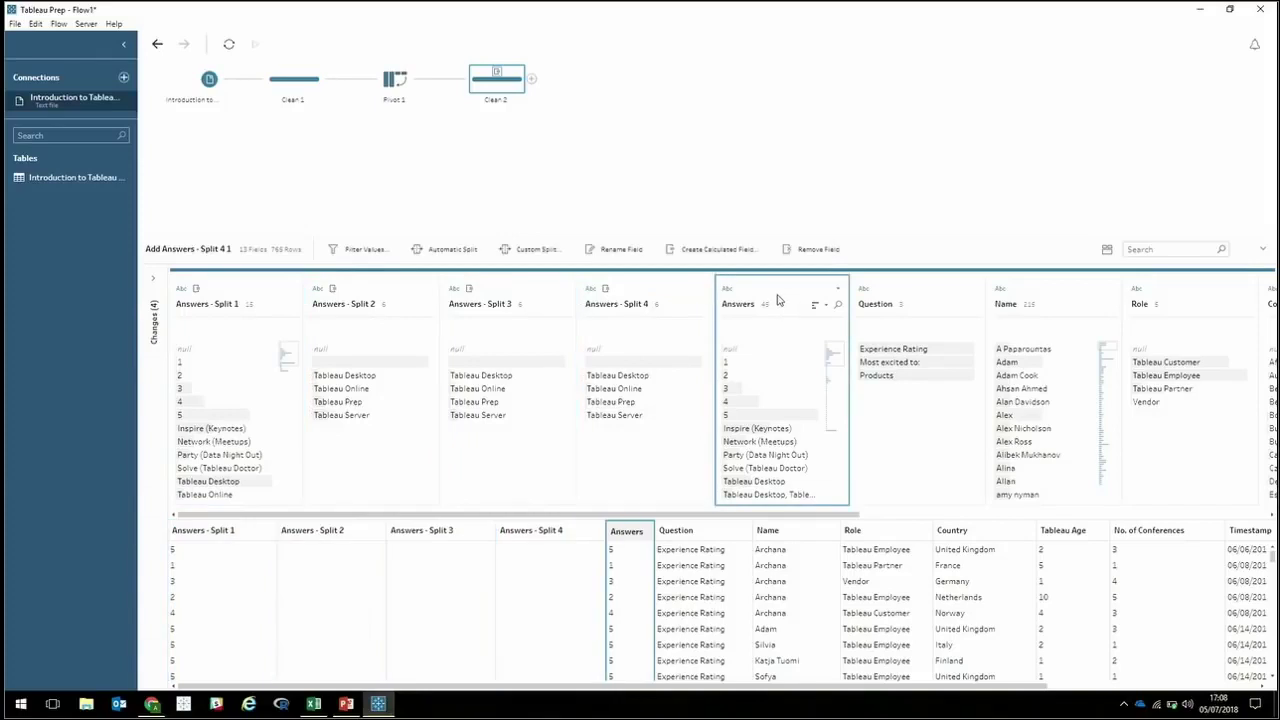
{"action": "right_click", "coordinate": [778, 300]}
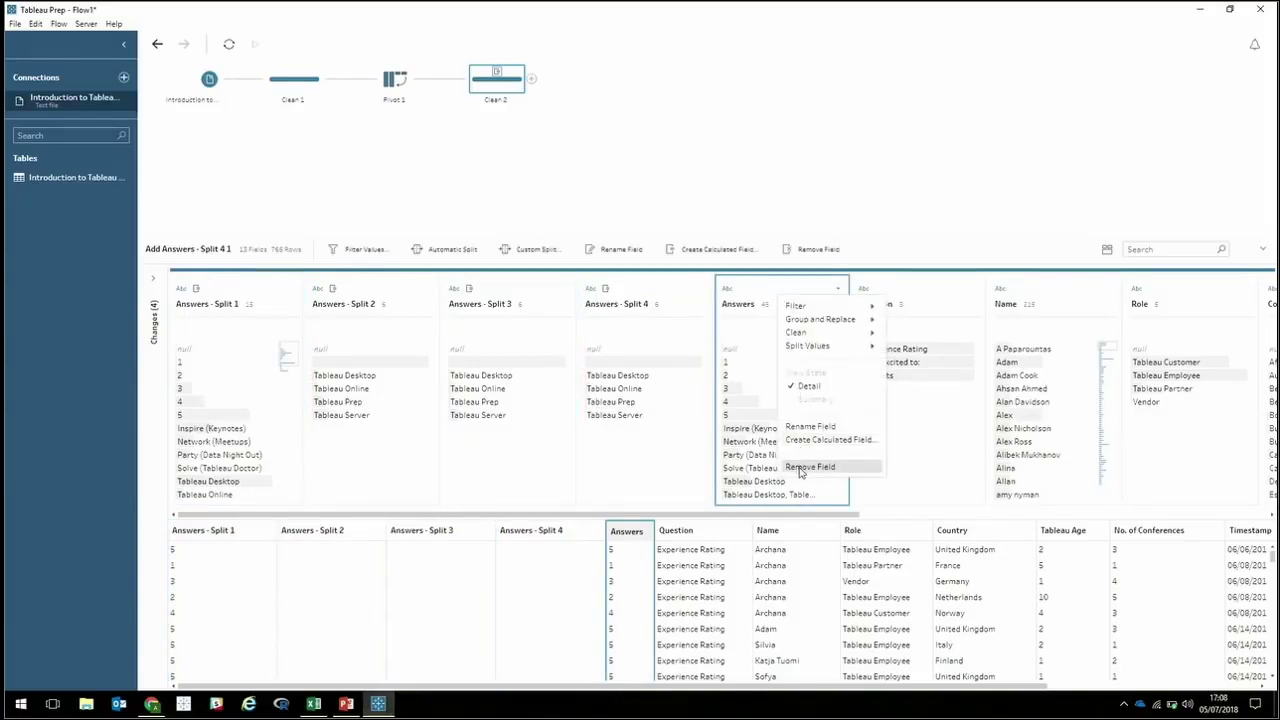
{"action": "left_click", "coordinate": [800, 467]}
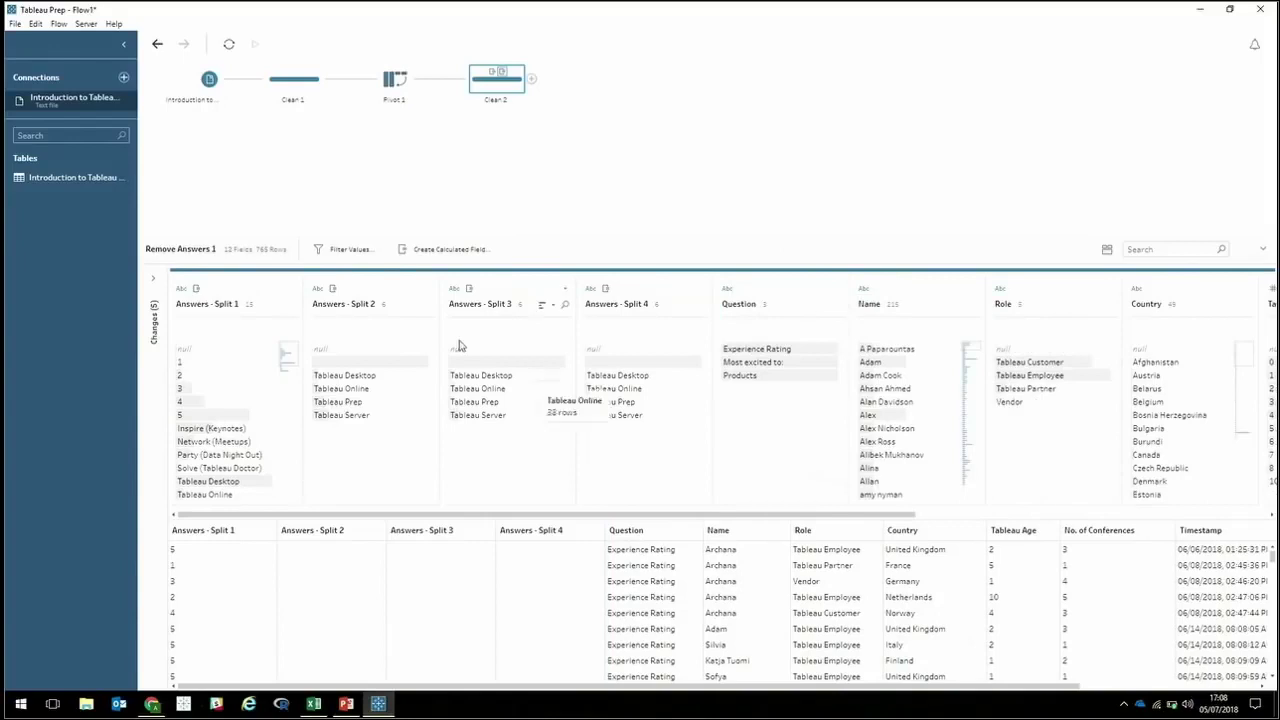
{"action": "left_click", "coordinate": [533, 80]}
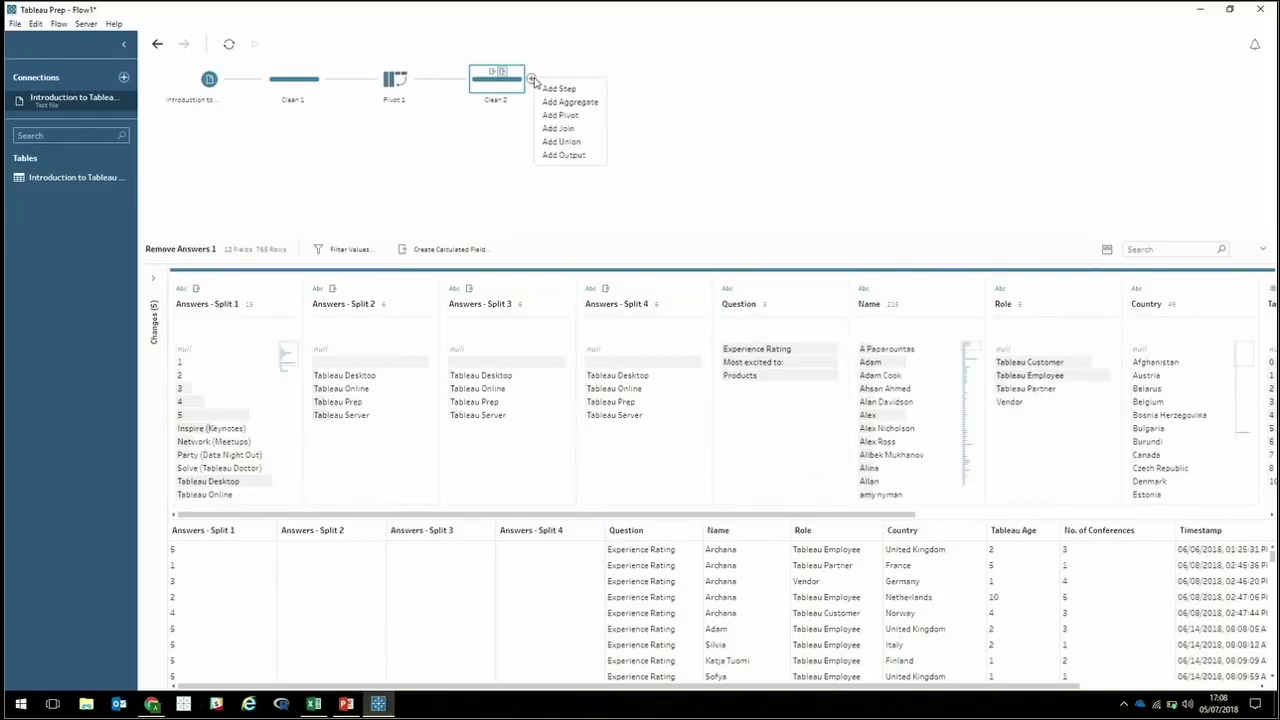
Add a pivot after Clean 2 that pivots Answers - Split 1 to 4 into rows.
{"action": "left_click", "coordinate": [560, 115]}
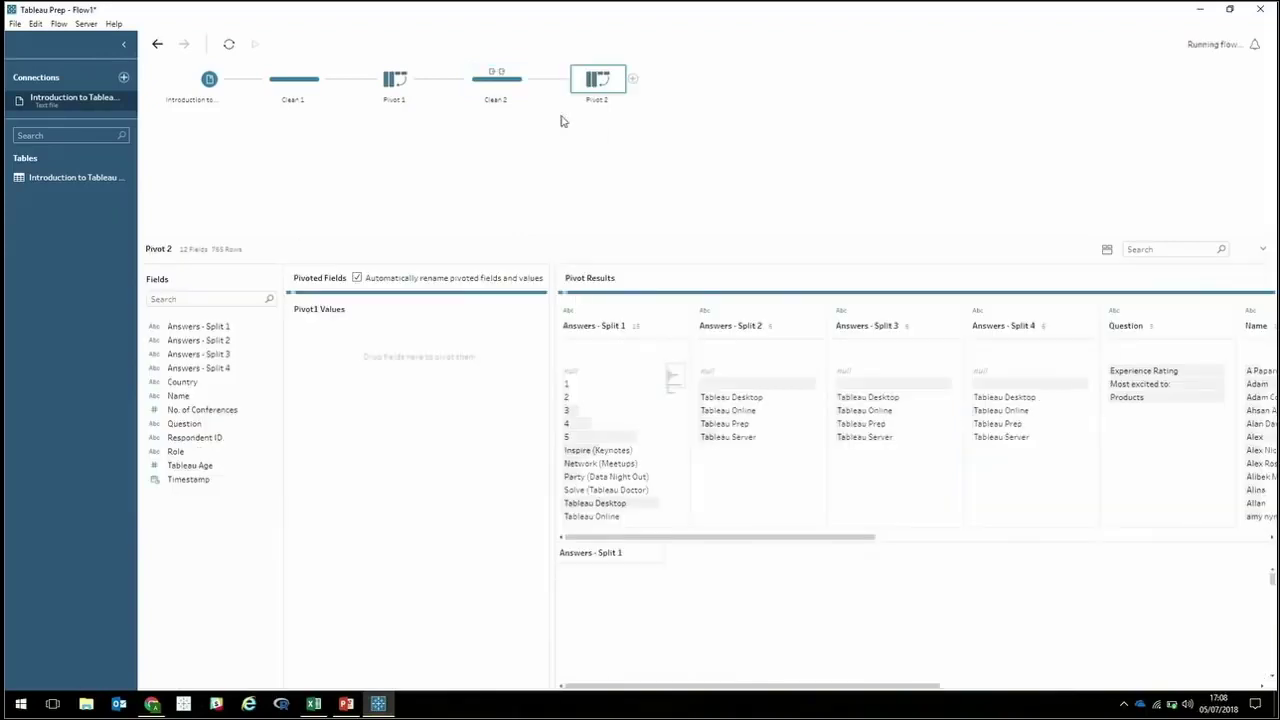
{"action": "left_click", "coordinate": [224, 330]}
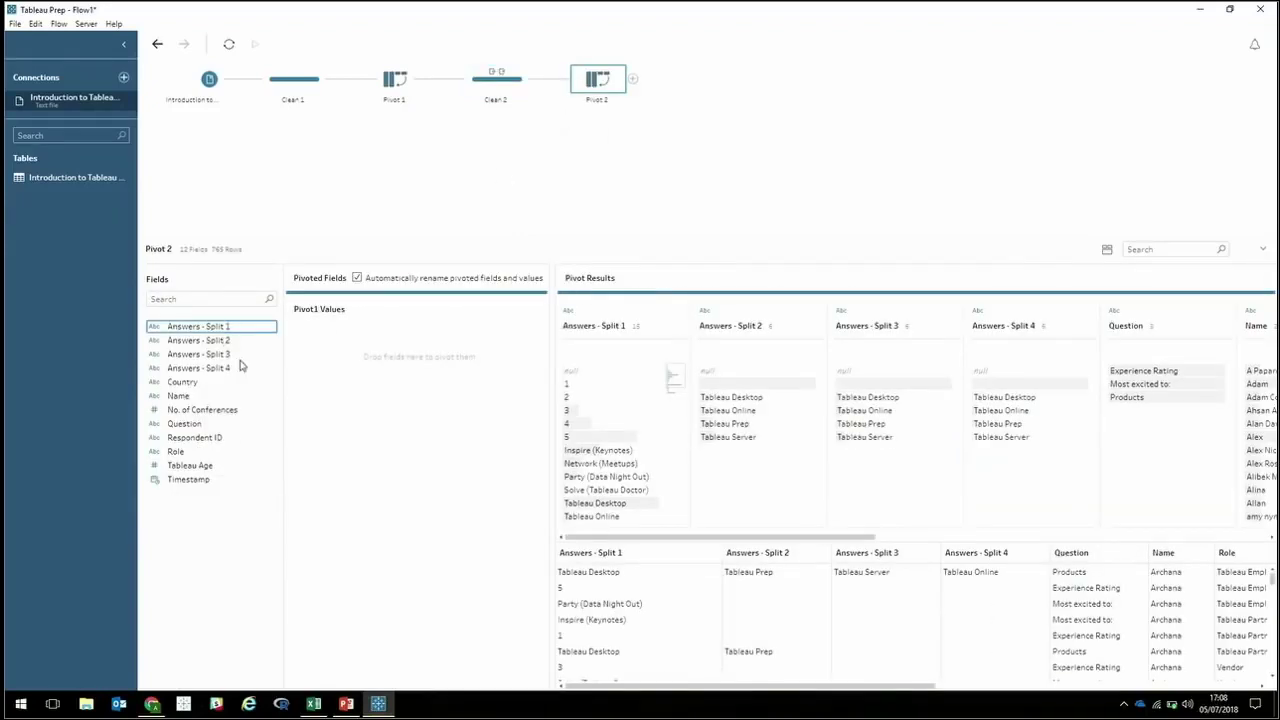
{"action": "left_click", "coordinate": [240, 370], "text": "shift"}
{"action": "left_click_drag", "start_coordinate": [210, 350], "coordinate": [481, 425]}
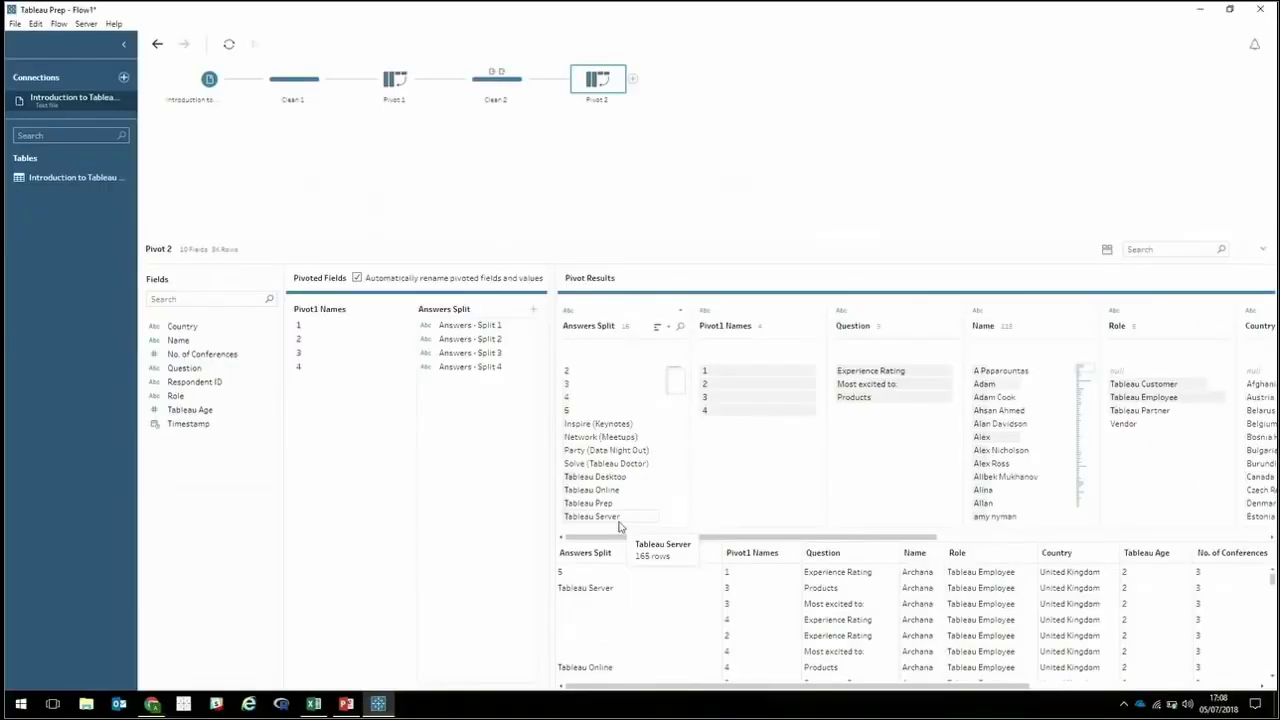
Name the pivoted values column Responses and add a Clean 3 step after Pivot 2.
{"action": "double_click", "coordinate": [466, 310]}
{"action": "type", "text": "Responses"}
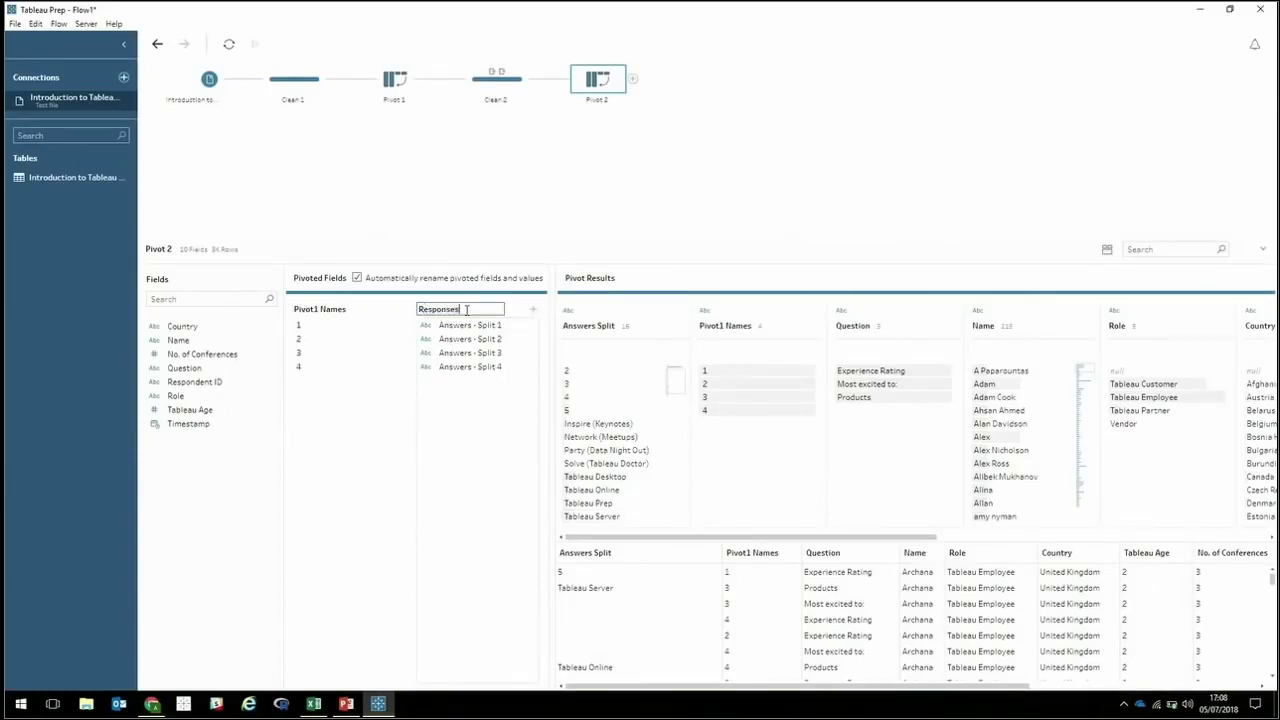
{"action": "key", "text": "Return"}
{"action": "left_click", "coordinate": [632, 78]}
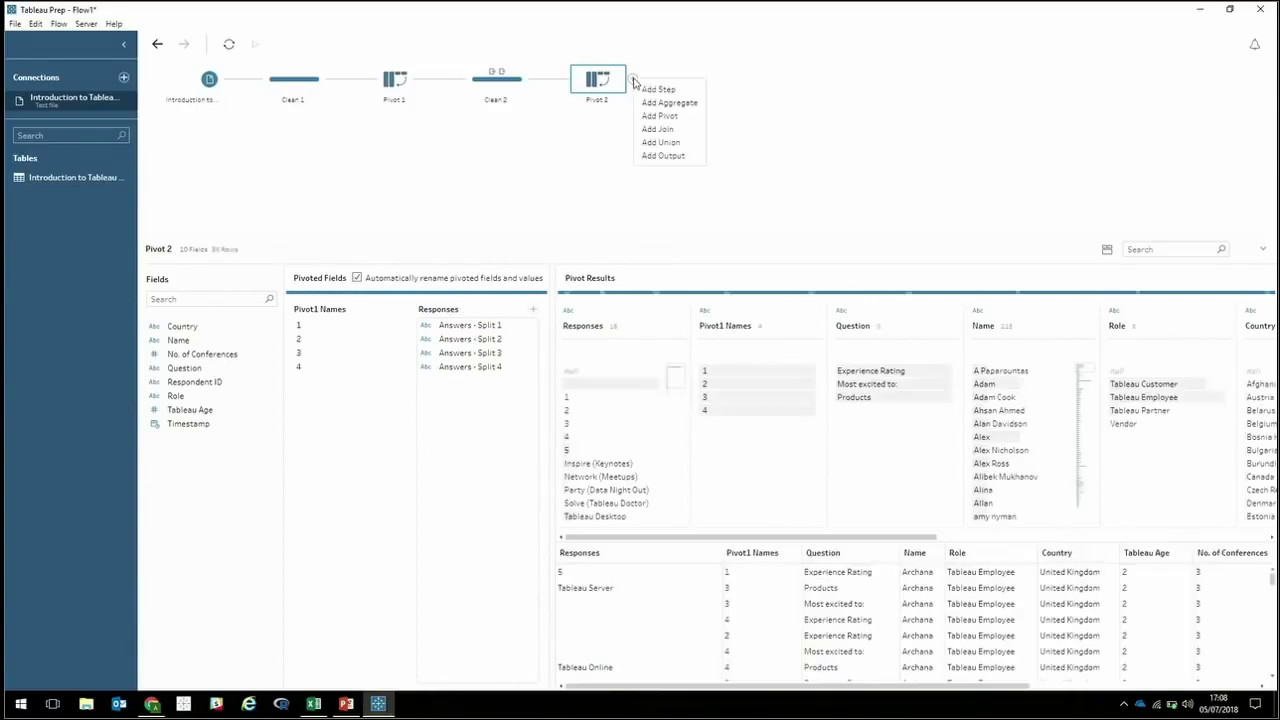
{"action": "left_click", "coordinate": [658, 90]}
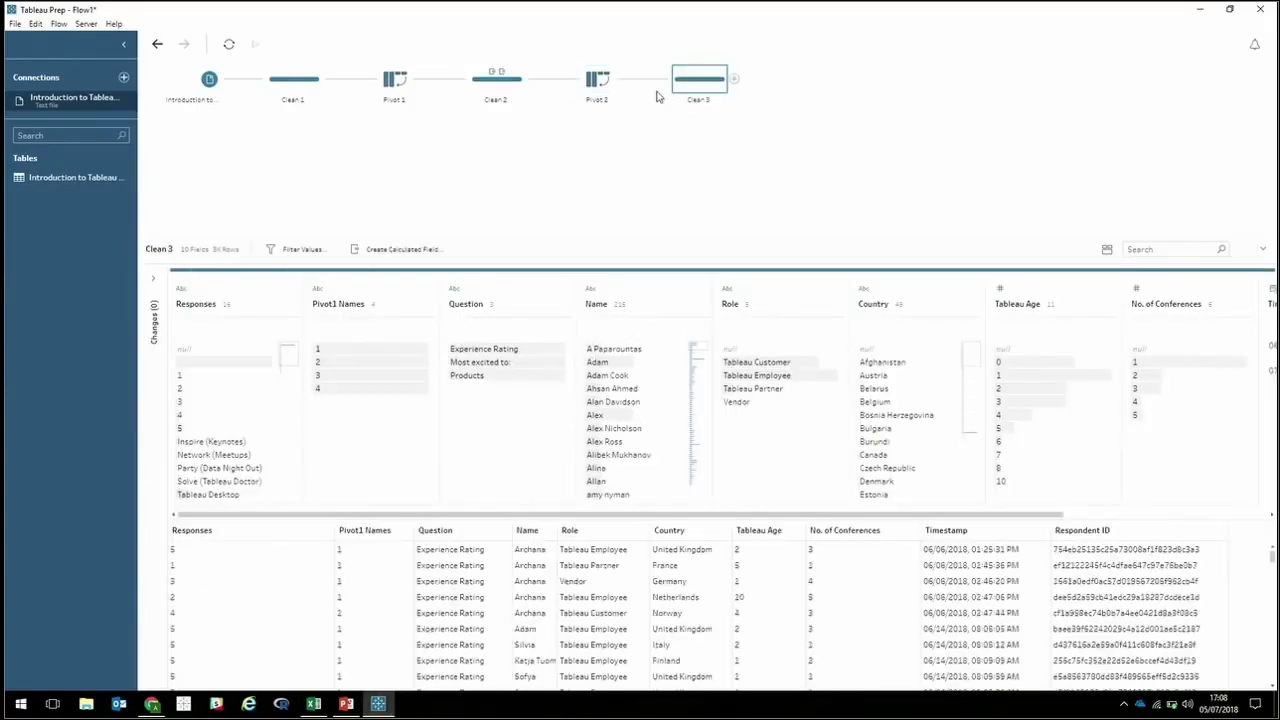
Remove the Pivot1 Names field in Clean 3.
{"action": "left_click", "coordinate": [358, 301]}
{"action": "left_click", "coordinate": [428, 289]}
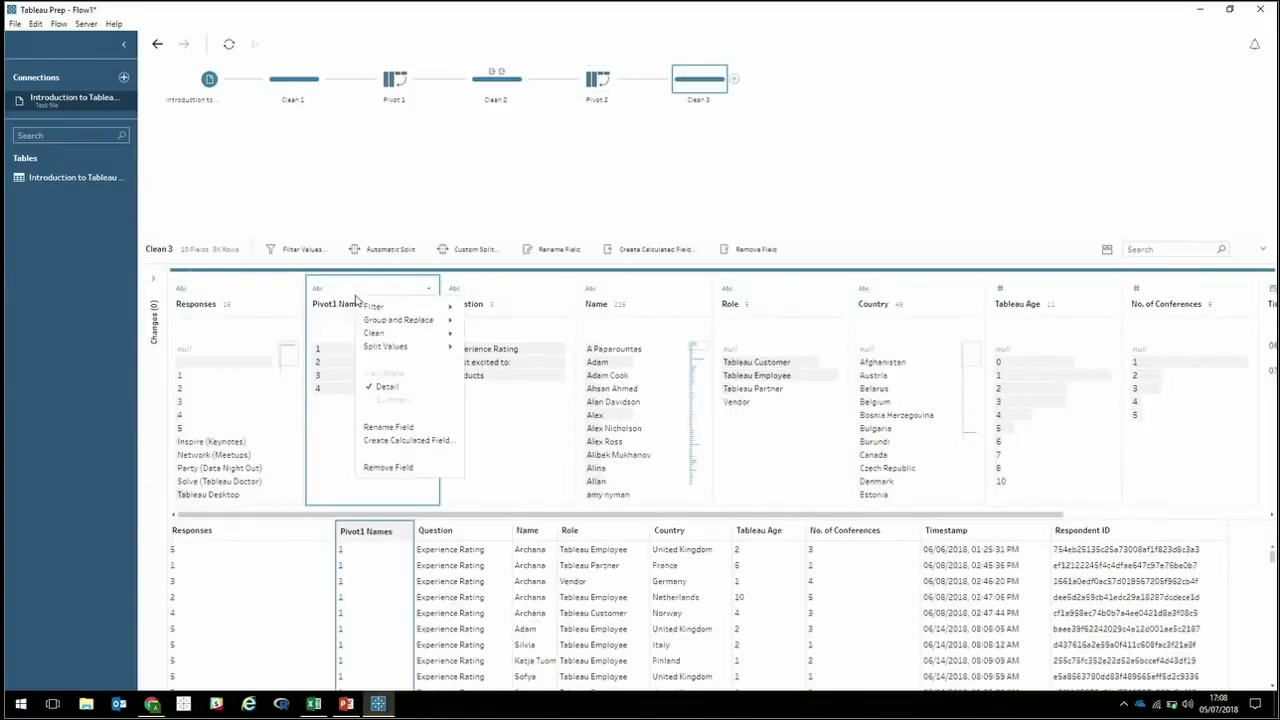
{"action": "left_click", "coordinate": [387, 468]}
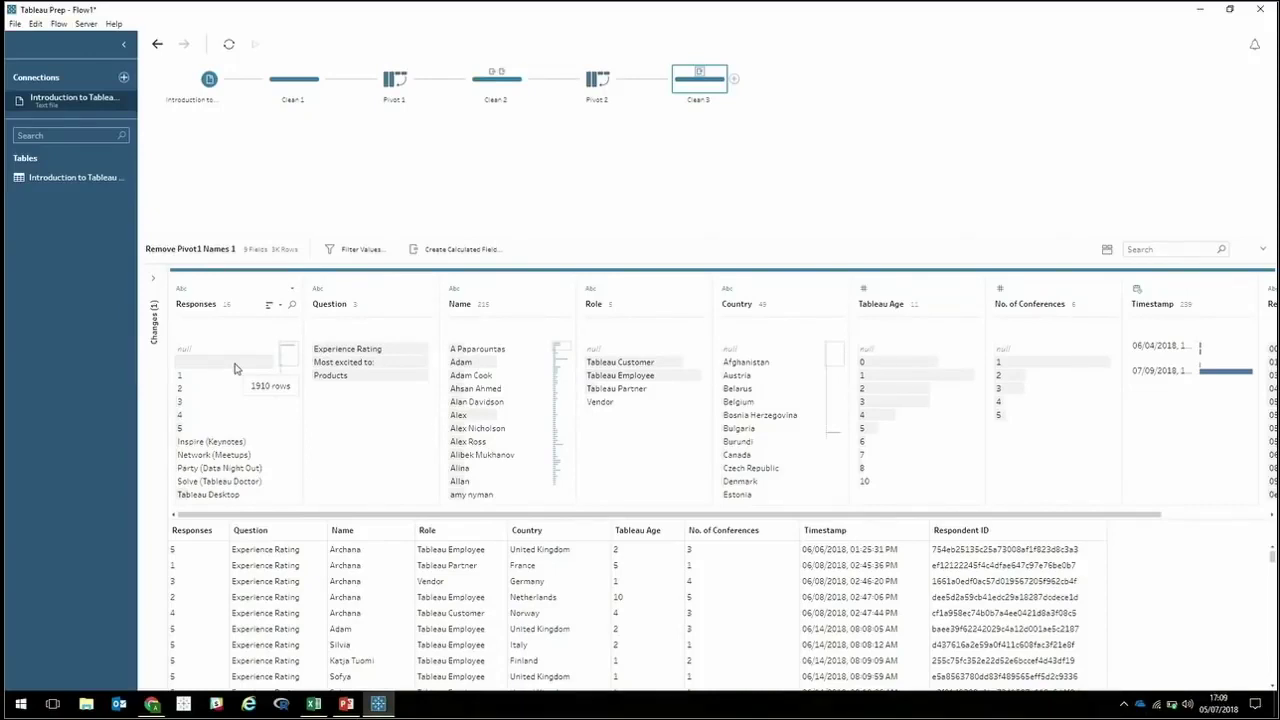
Exclude the null values from the Responses field in Clean 3.
{"action": "left_click", "coordinate": [228, 358]}
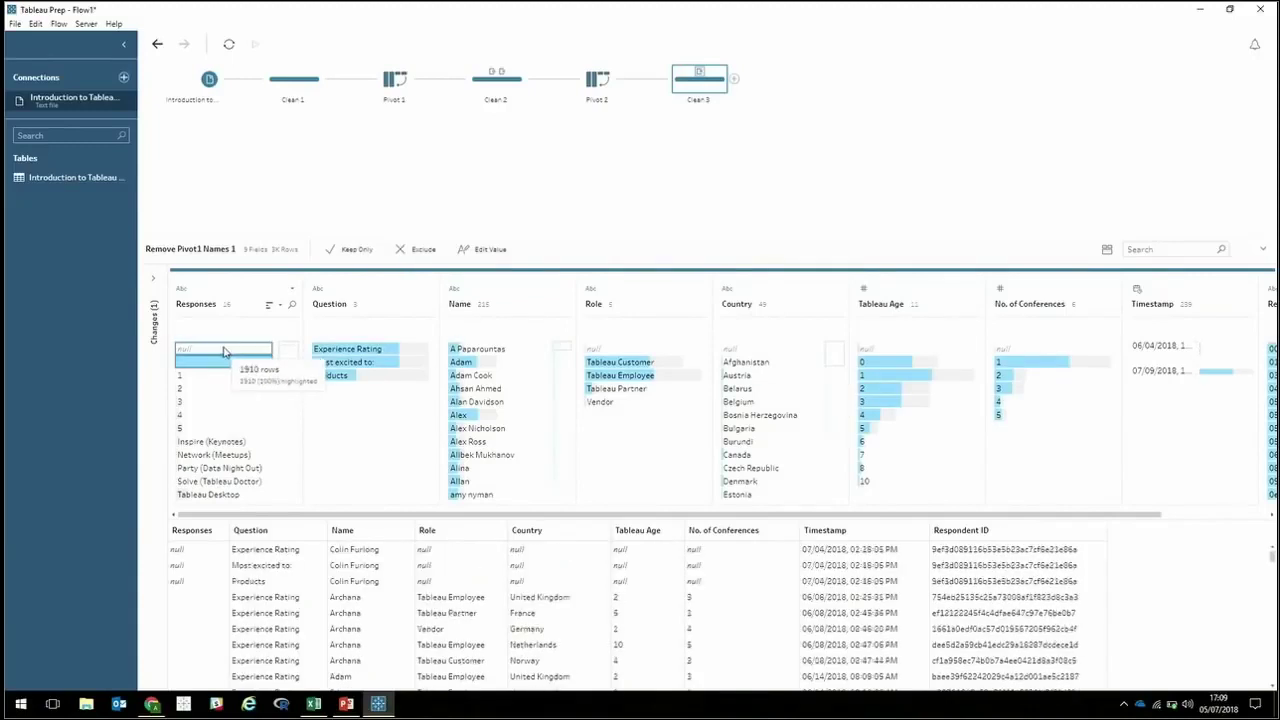
{"action": "left_click", "coordinate": [212, 350]}
{"action": "left_click", "coordinate": [212, 350]}
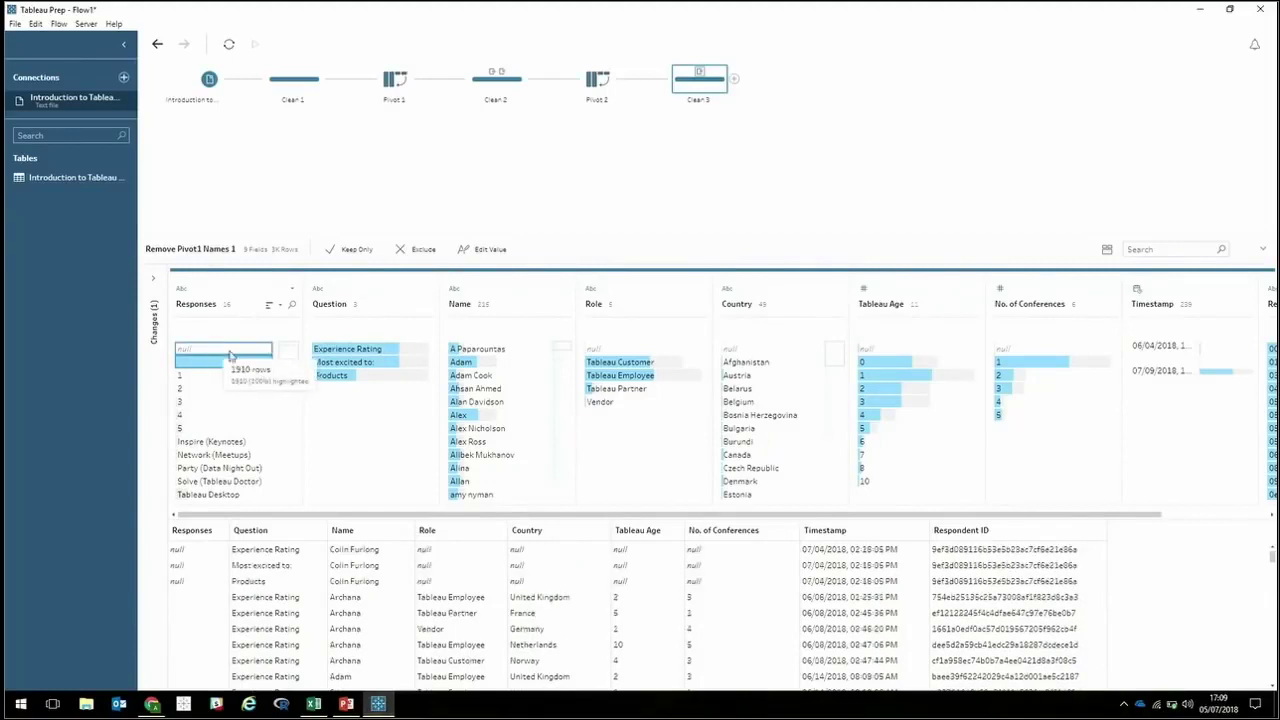
{"action": "left_click", "coordinate": [412, 250]}
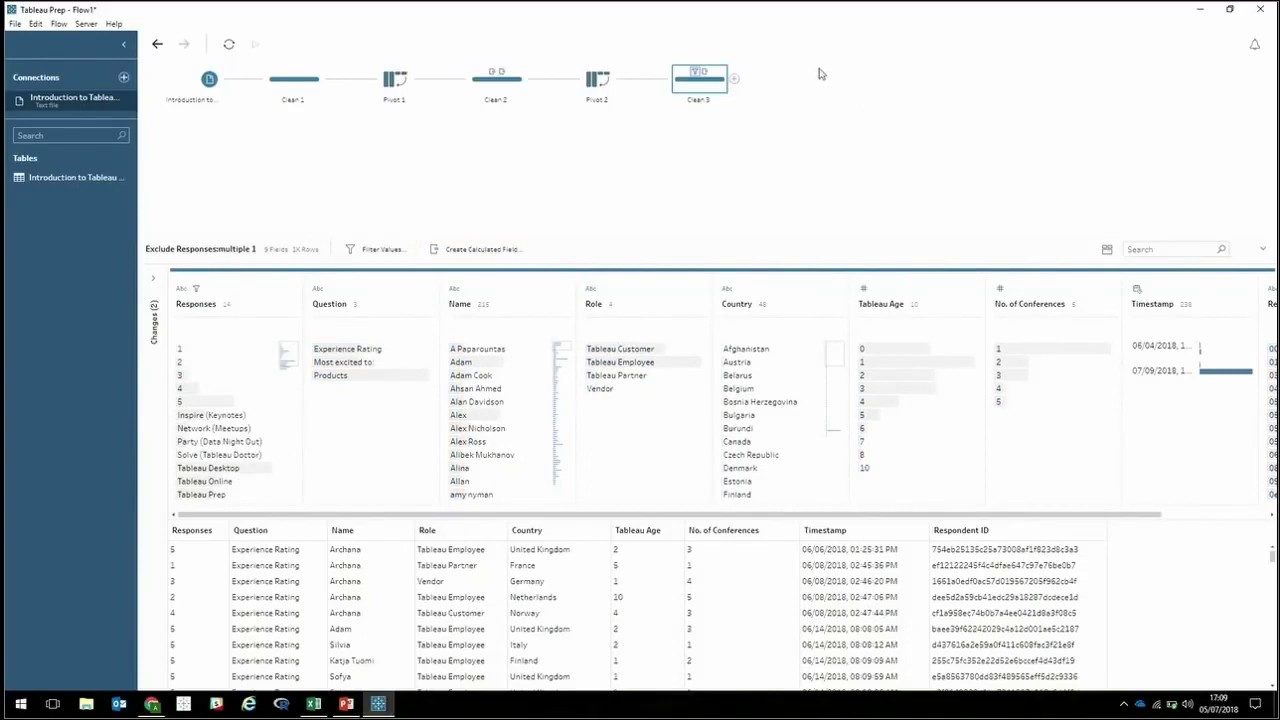
{"action": "left_click", "coordinate": [733, 79]}
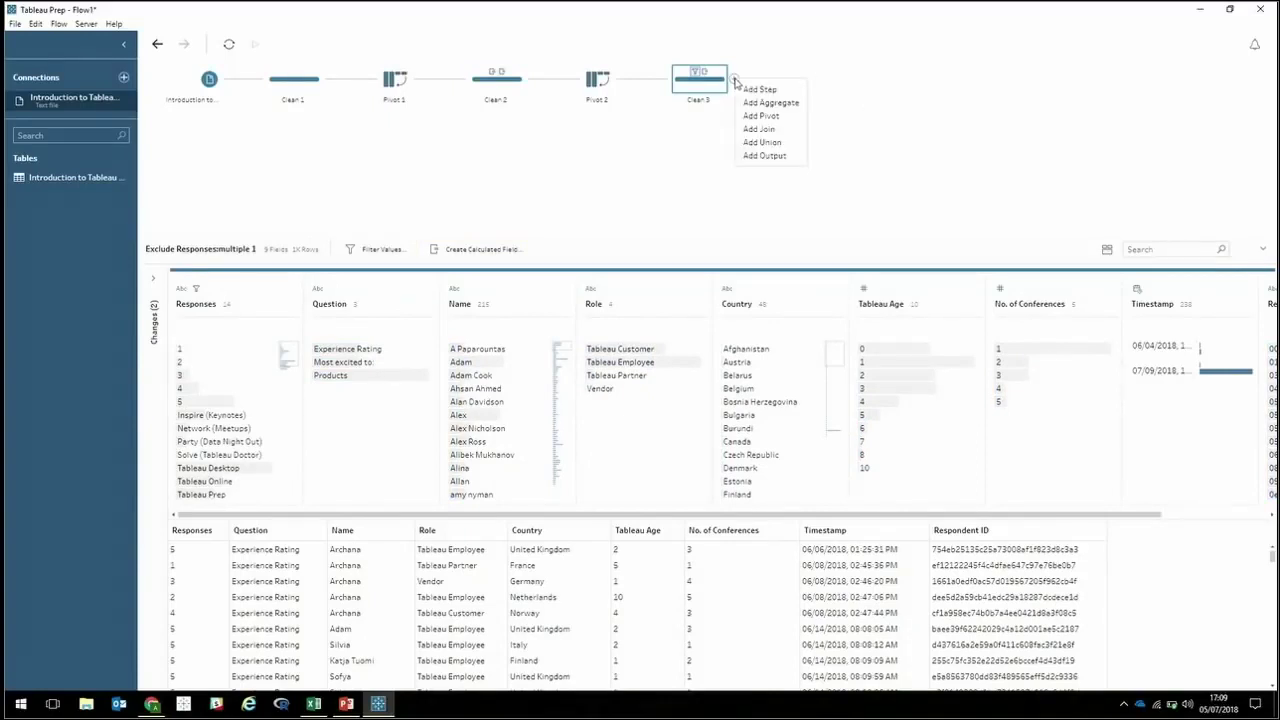
Add an output saving to Survey\Output.hyper, replacing the existing file, and run the flow.
{"action": "left_click", "coordinate": [758, 155]}
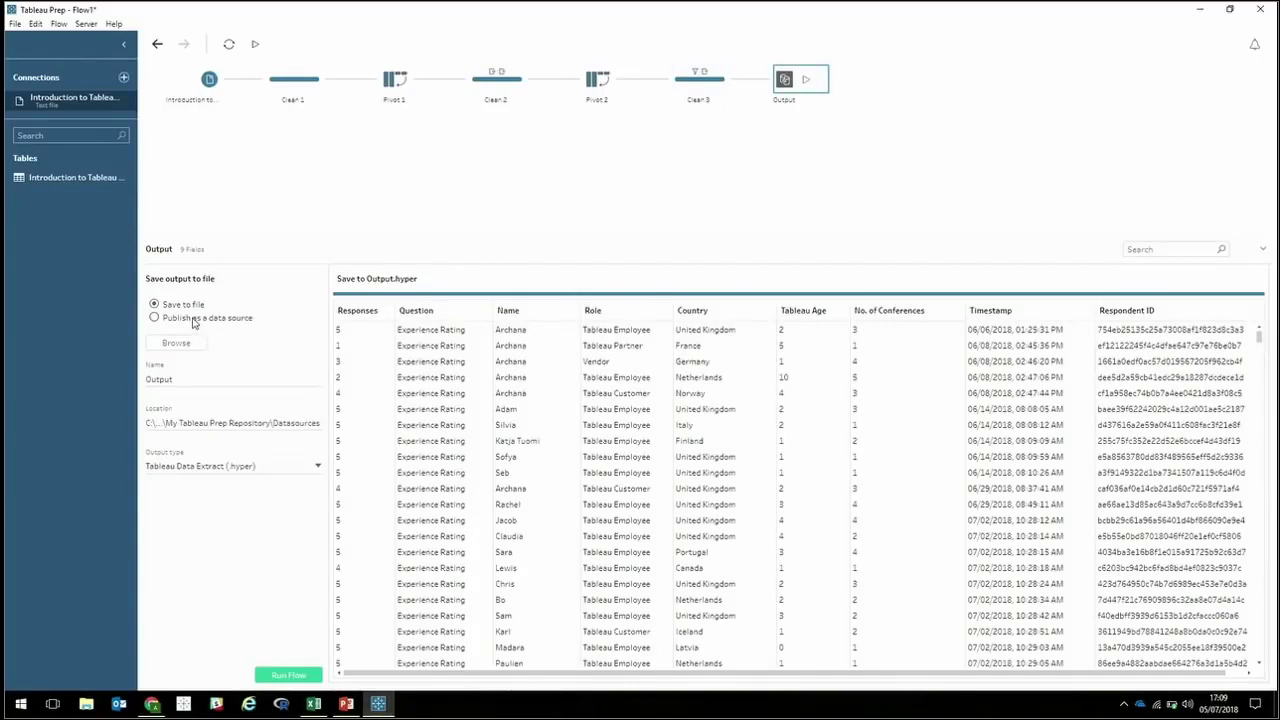
{"action": "double_click", "coordinate": [166, 380]}
{"action": "left_click", "coordinate": [176, 343]}
{"action": "scroll", "coordinate": [174, 149], "scroll_direction": "down", "scroll_amount": 3}
{"action": "scroll", "coordinate": [205, 225], "scroll_direction": "down", "scroll_amount": 3}
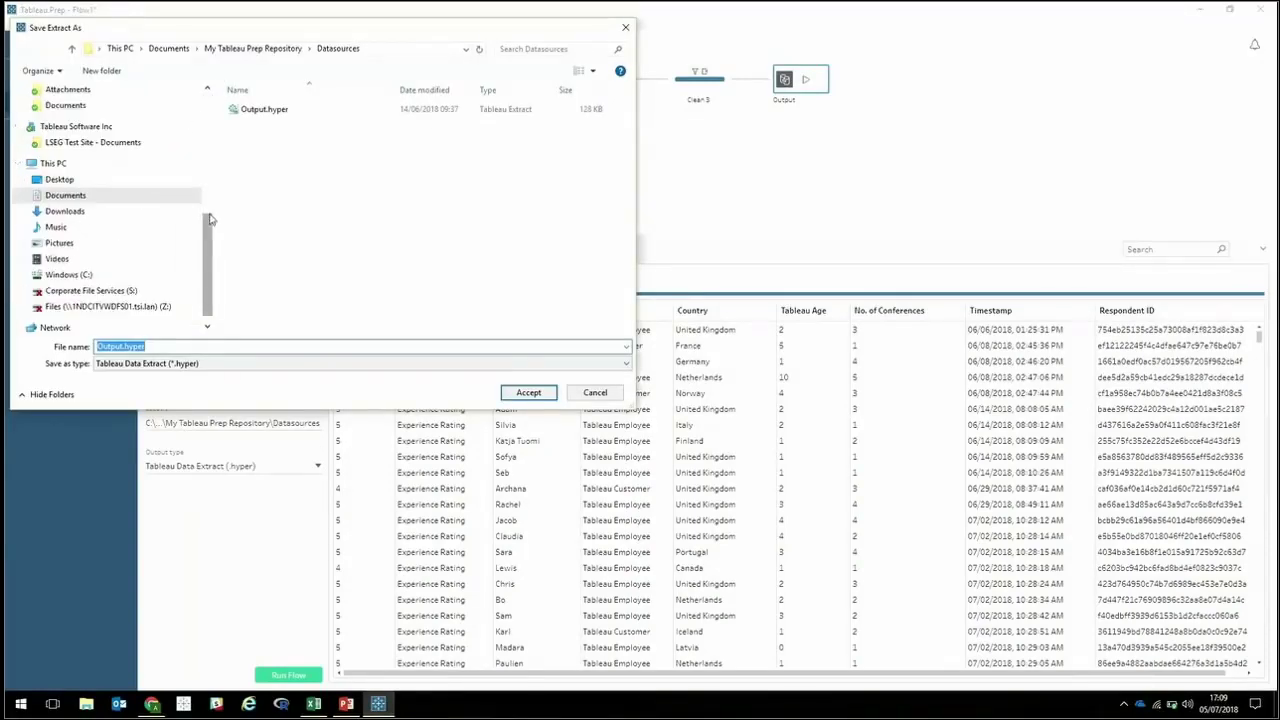
{"action": "scroll", "coordinate": [208, 225], "scroll_direction": "up", "scroll_amount": 3}
{"action": "left_click", "coordinate": [110, 106]}
{"action": "double_click", "coordinate": [255, 110]}
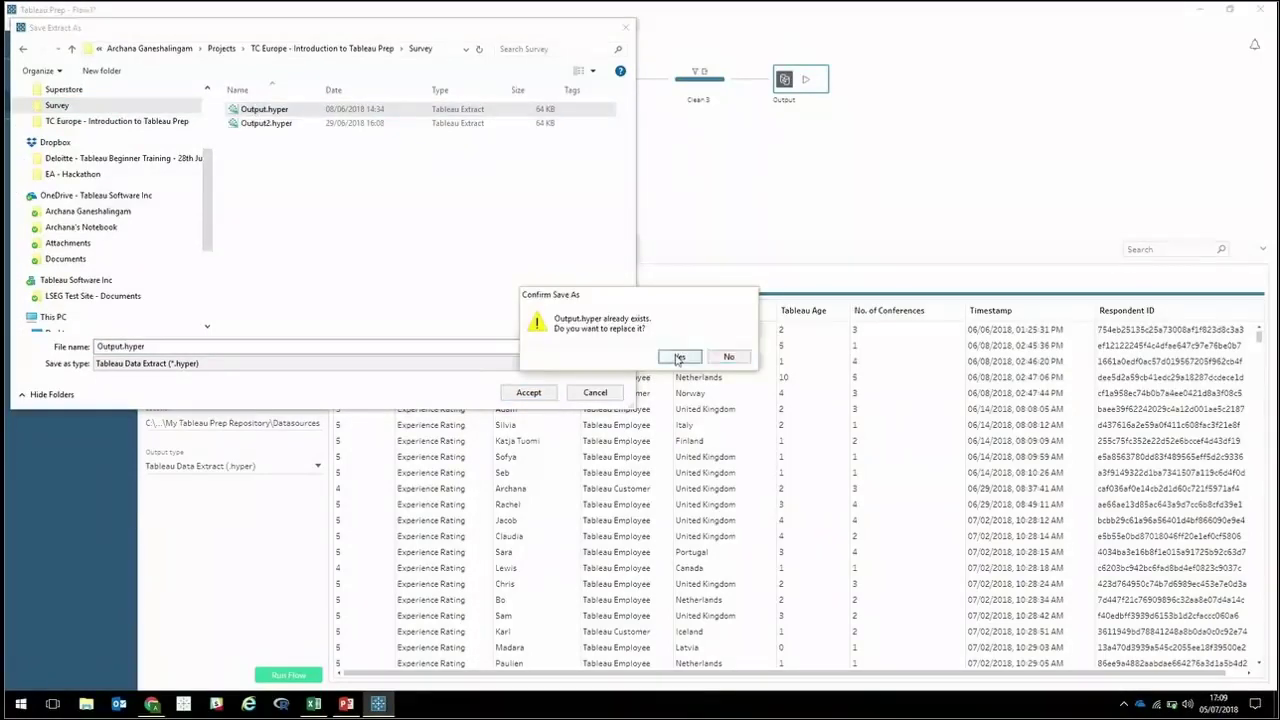
{"action": "left_click", "coordinate": [679, 357]}
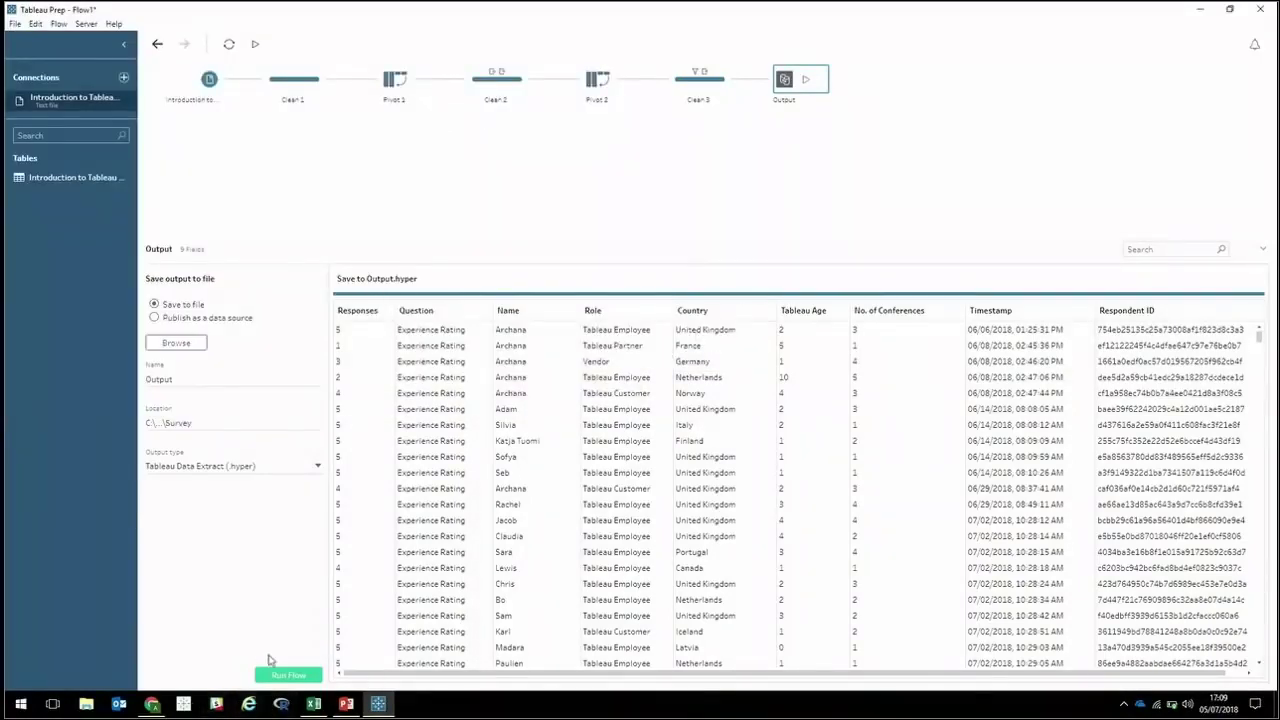
{"action": "left_click", "coordinate": [272, 674]}
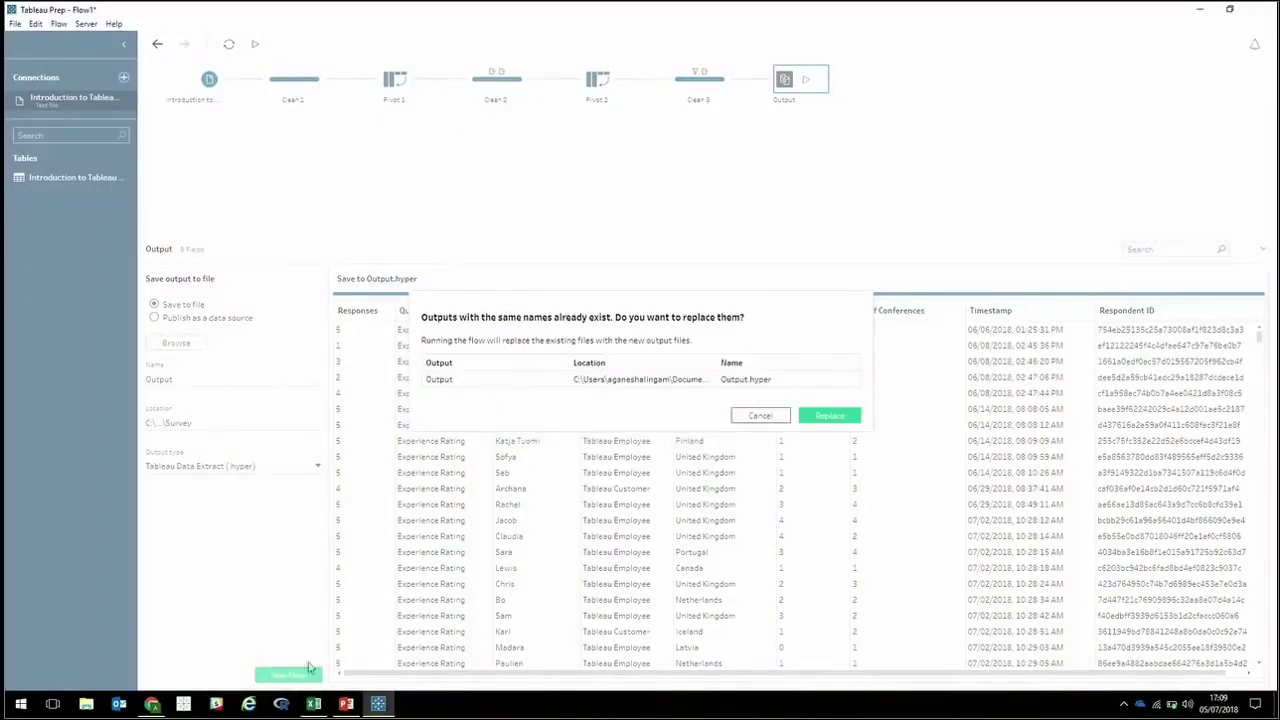
{"action": "left_click", "coordinate": [846, 417]}
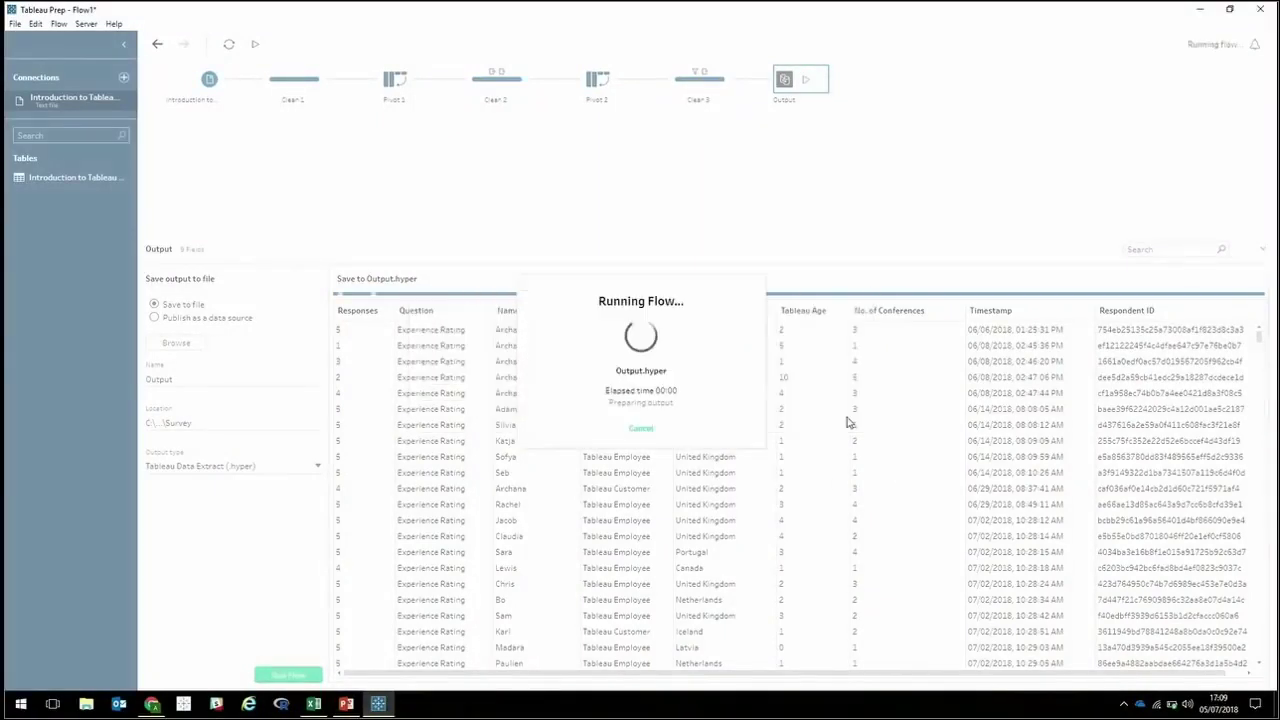
Close the finished flow-run notice.
{"action": "left_click", "coordinate": [638, 430]}
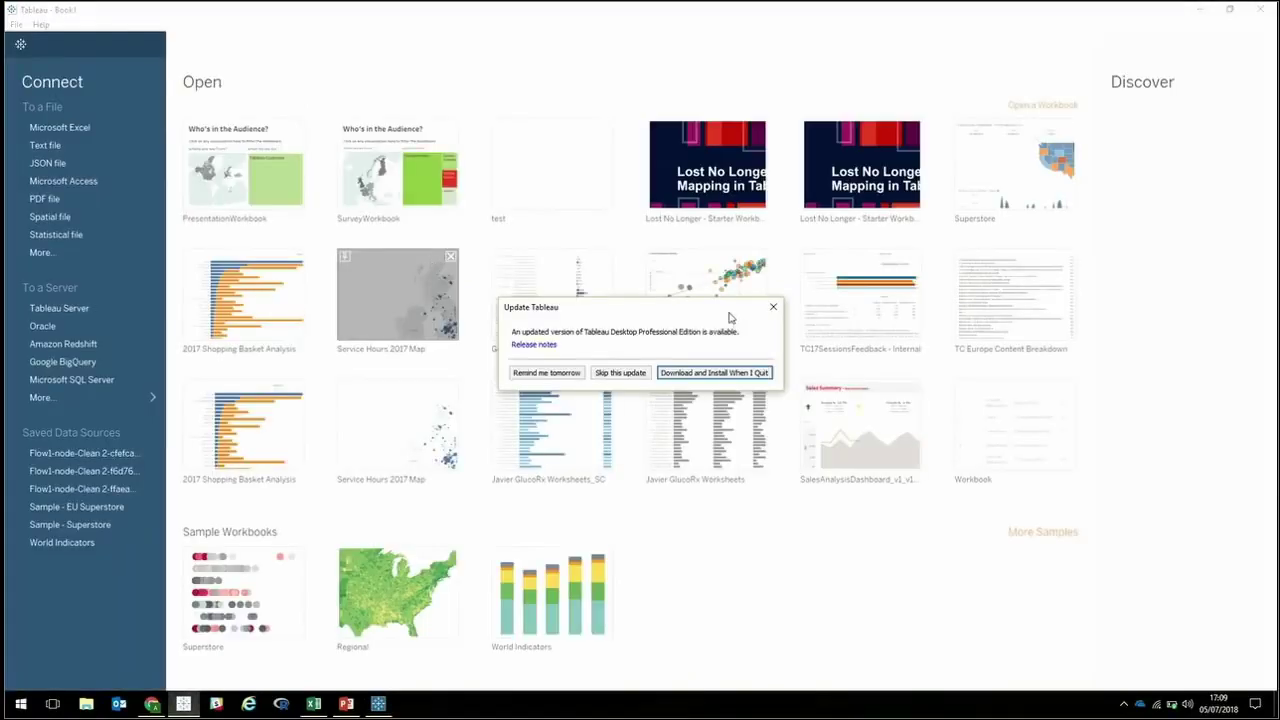
Dismiss the update prompt and open PresentationWorkbook from the start page.
{"action": "left_click", "coordinate": [772, 307]}
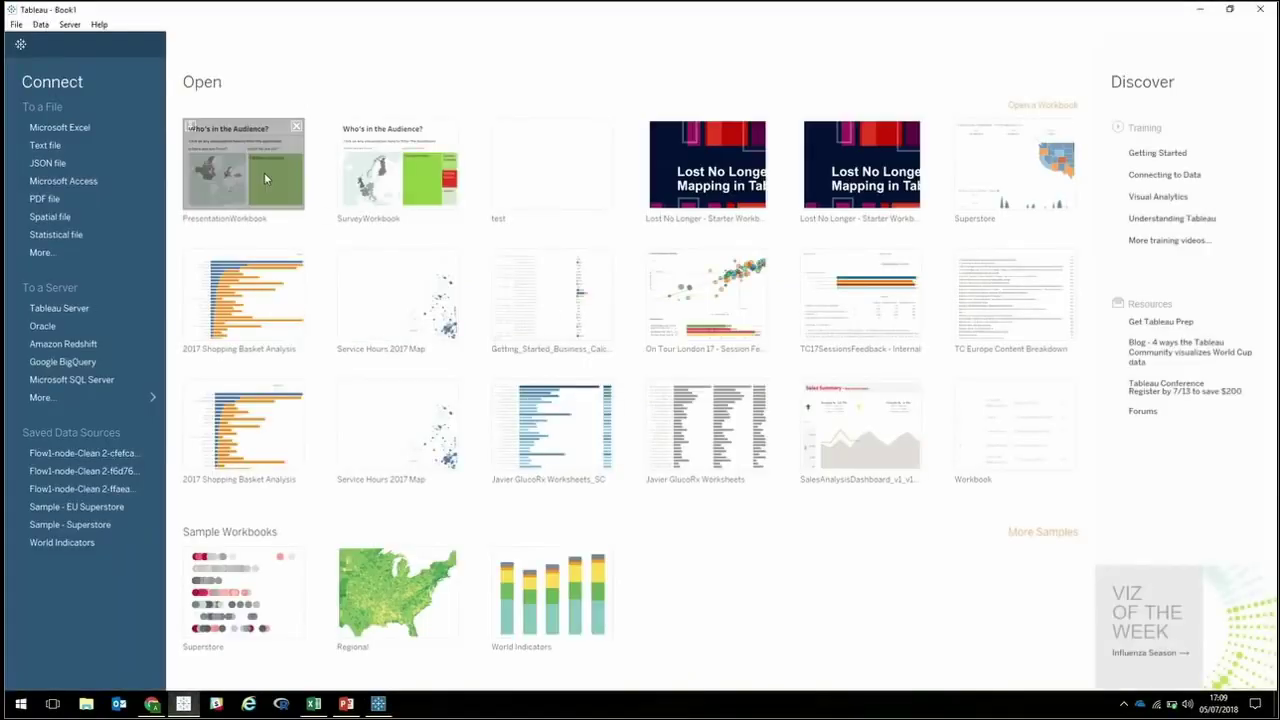
{"action": "left_click", "coordinate": [266, 178]}
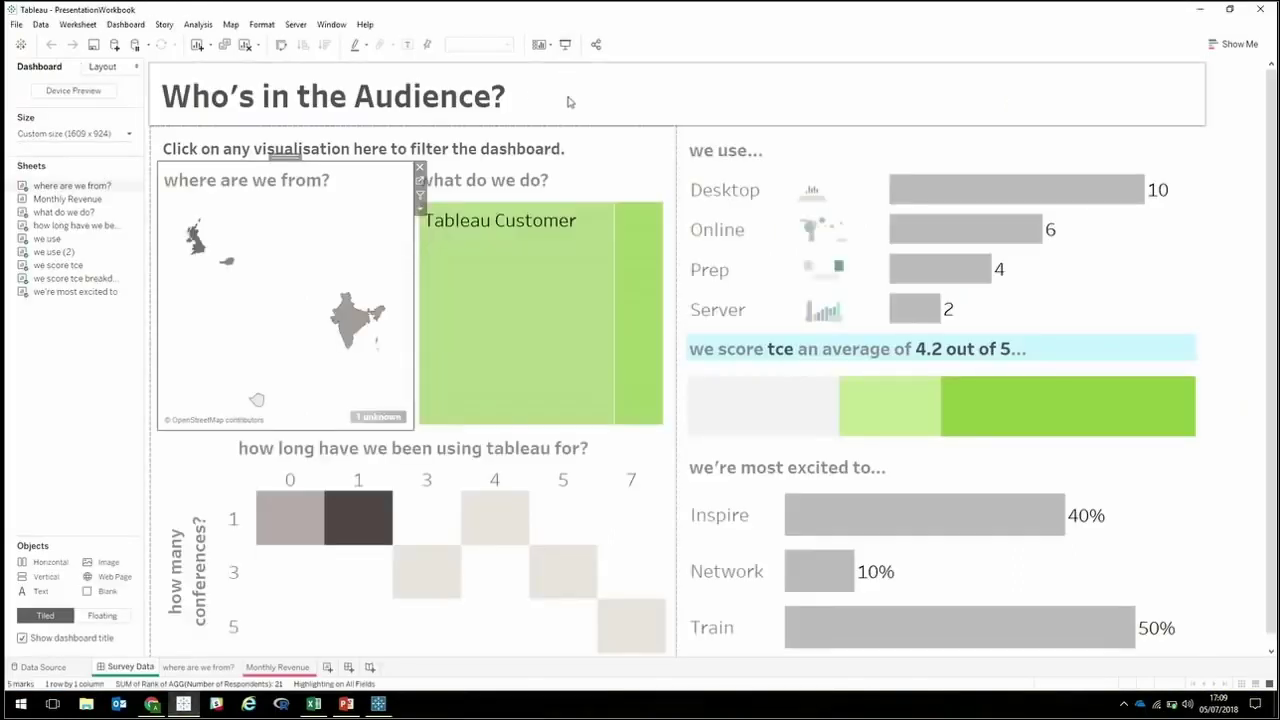
On the where are we from? sheet, open the Output Extract's Timestamp data source filter.
{"action": "left_click", "coordinate": [419, 181]}
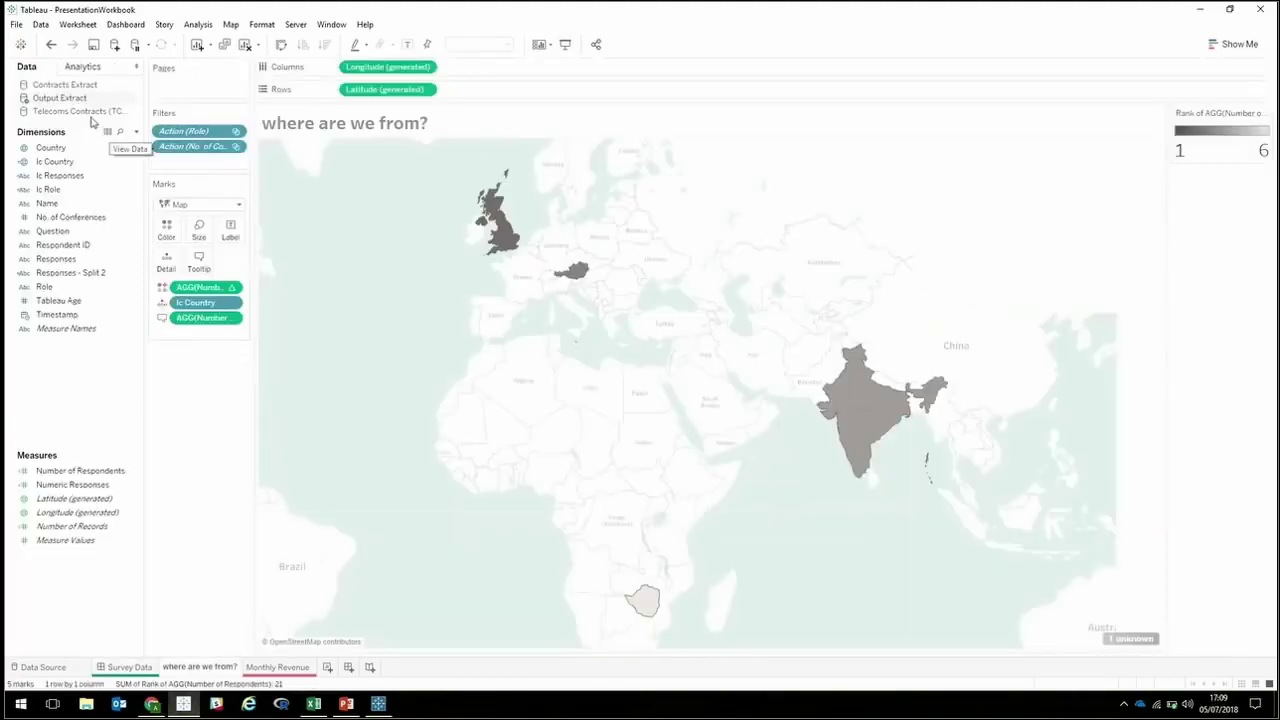
{"action": "right_click", "coordinate": [86, 100]}
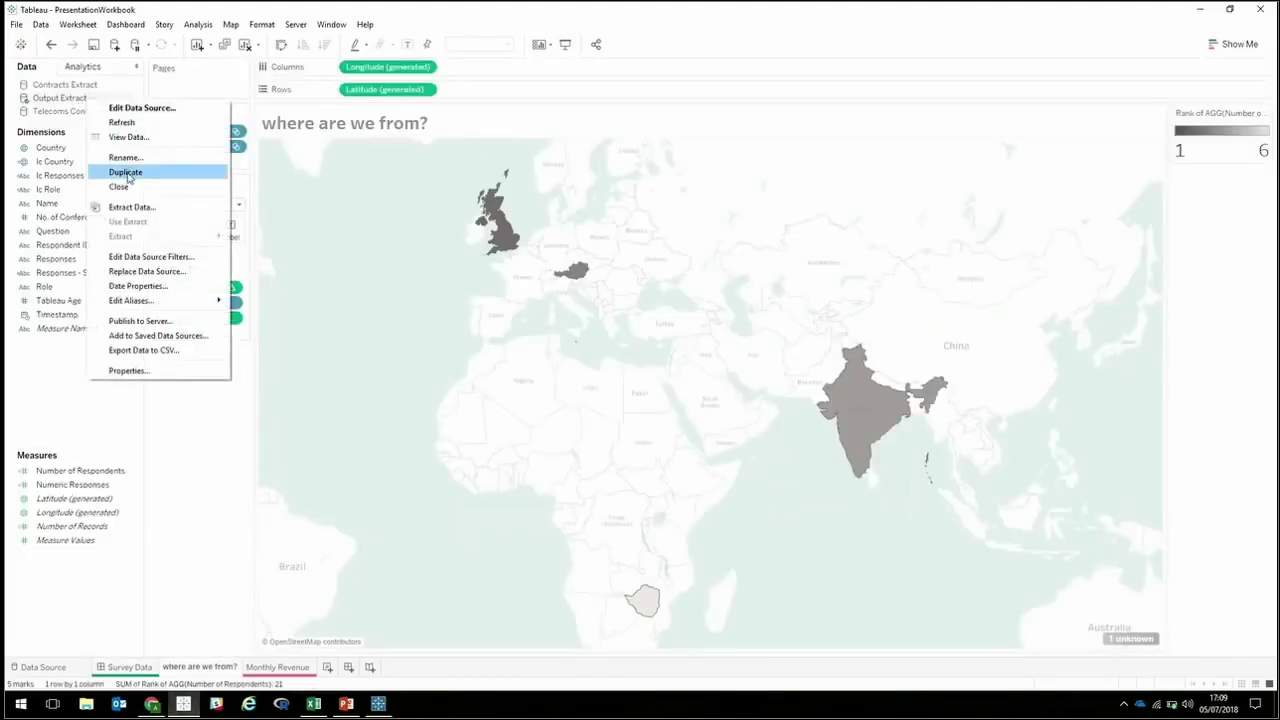
{"action": "left_click", "coordinate": [137, 258]}
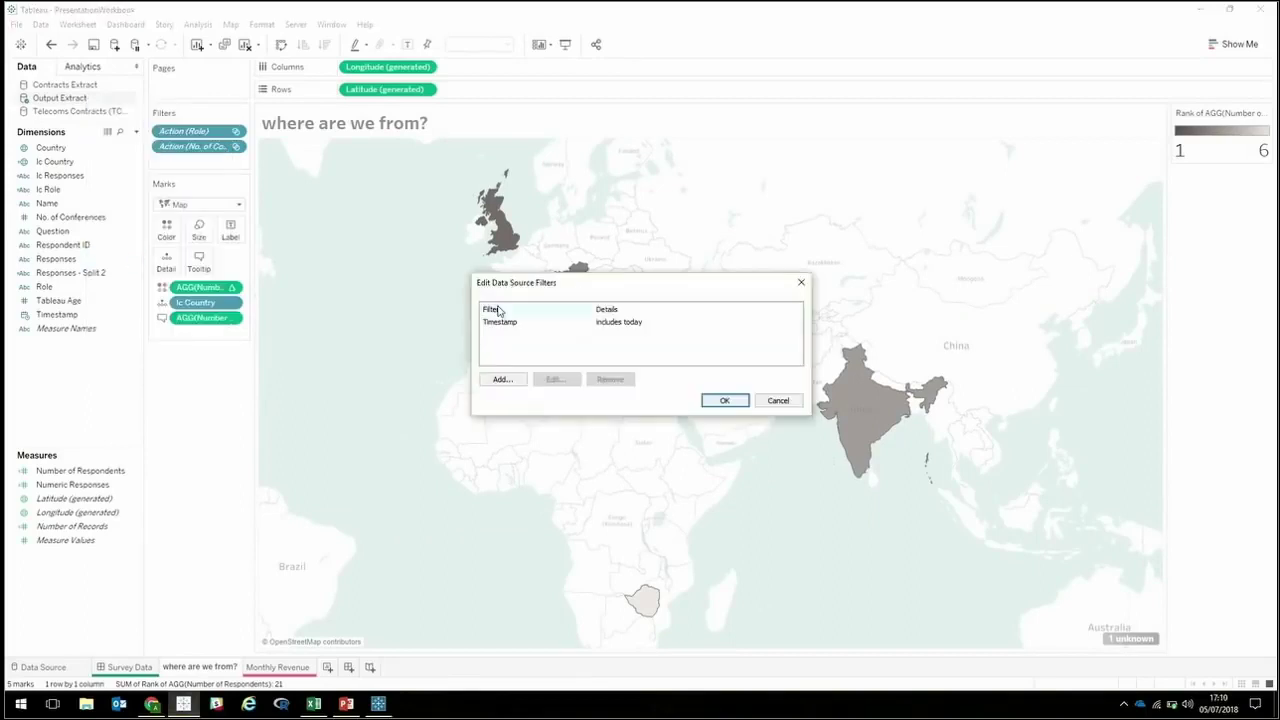
{"action": "left_click", "coordinate": [625, 322]}
{"action": "left_click", "coordinate": [558, 382]}
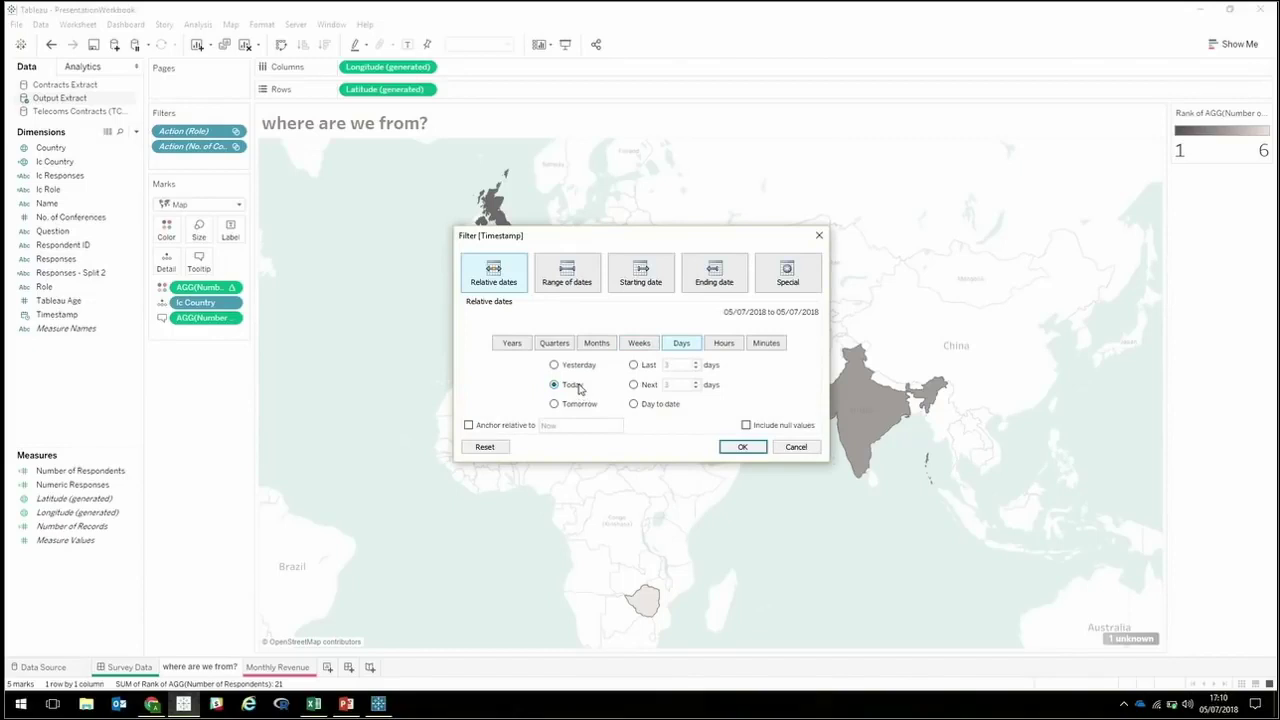
Set the Timestamp filter to relative date Today and apply it to refresh the map.
{"action": "left_click", "coordinate": [580, 366]}
{"action": "left_click", "coordinate": [578, 384]}
{"action": "left_click", "coordinate": [744, 447]}
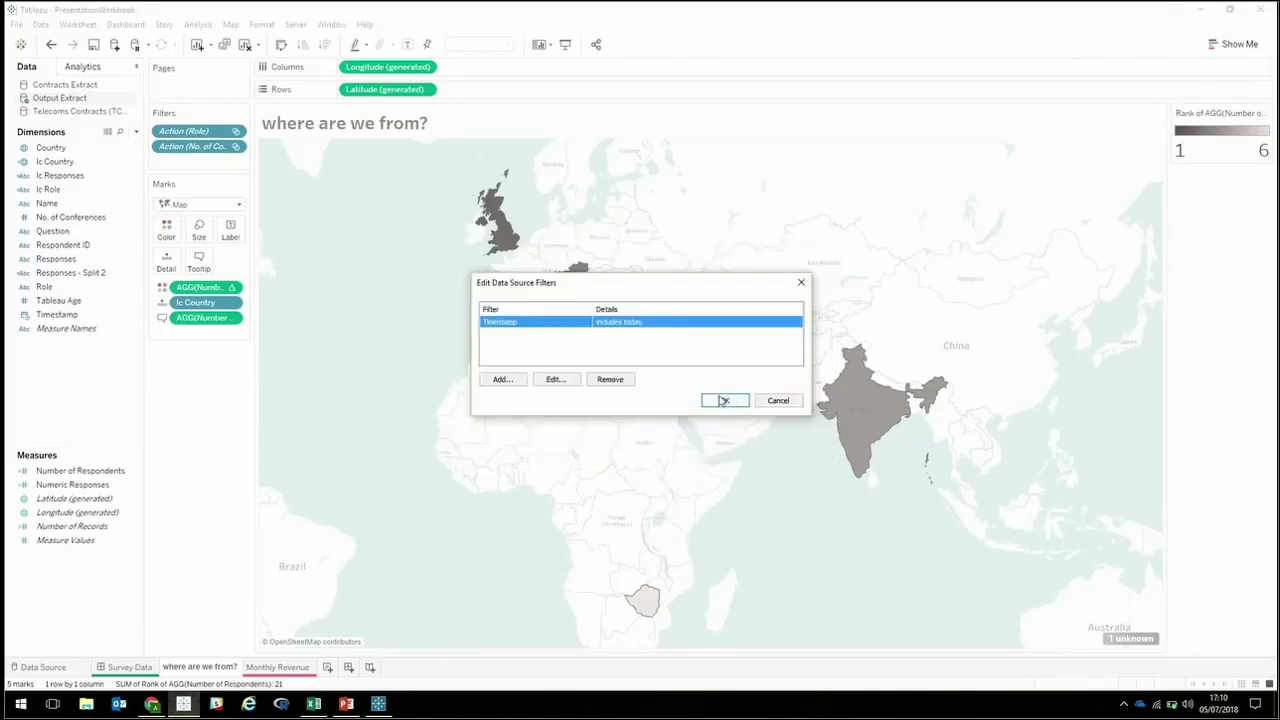
{"action": "left_click", "coordinate": [571, 381]}
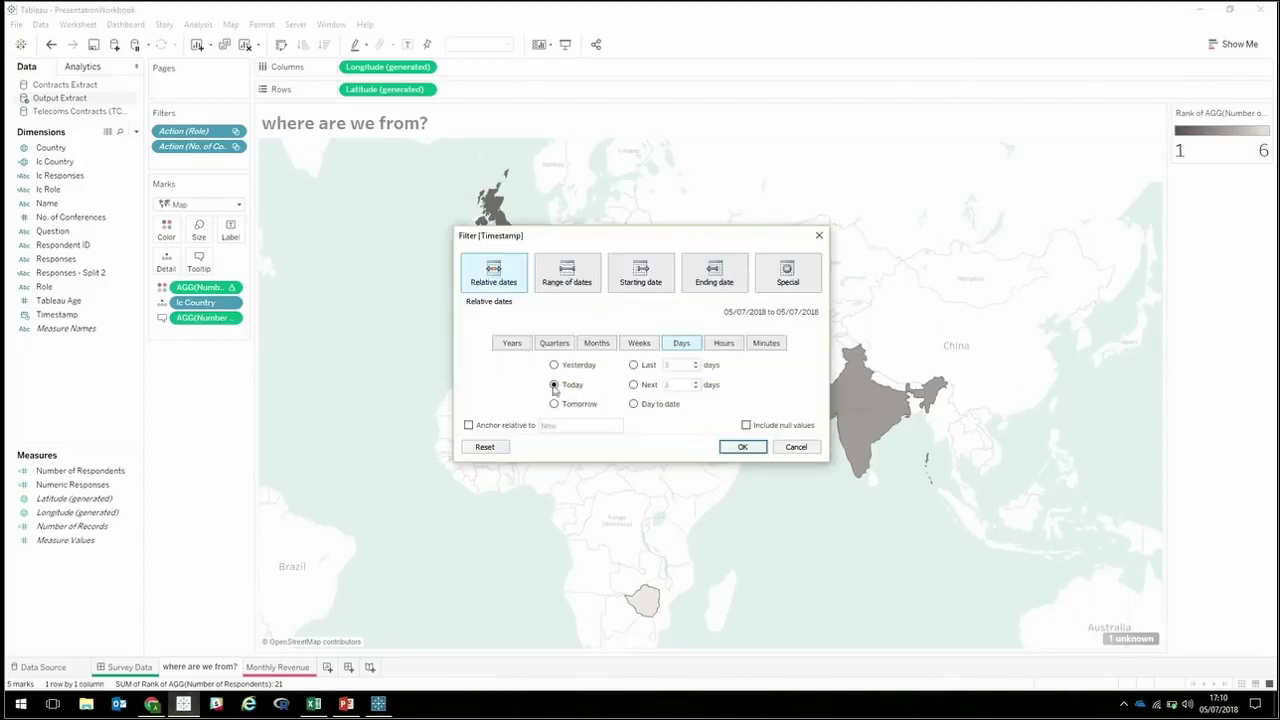
{"action": "left_click", "coordinate": [743, 447]}
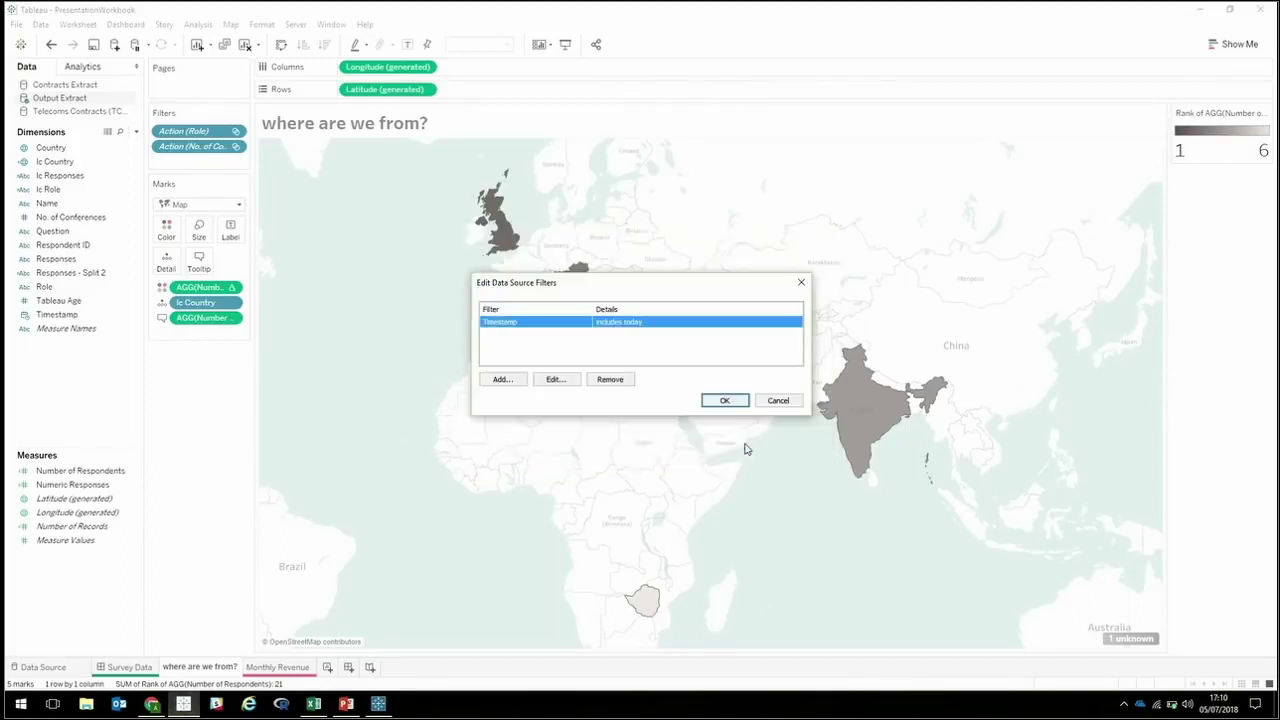
{"action": "left_click", "coordinate": [727, 398]}
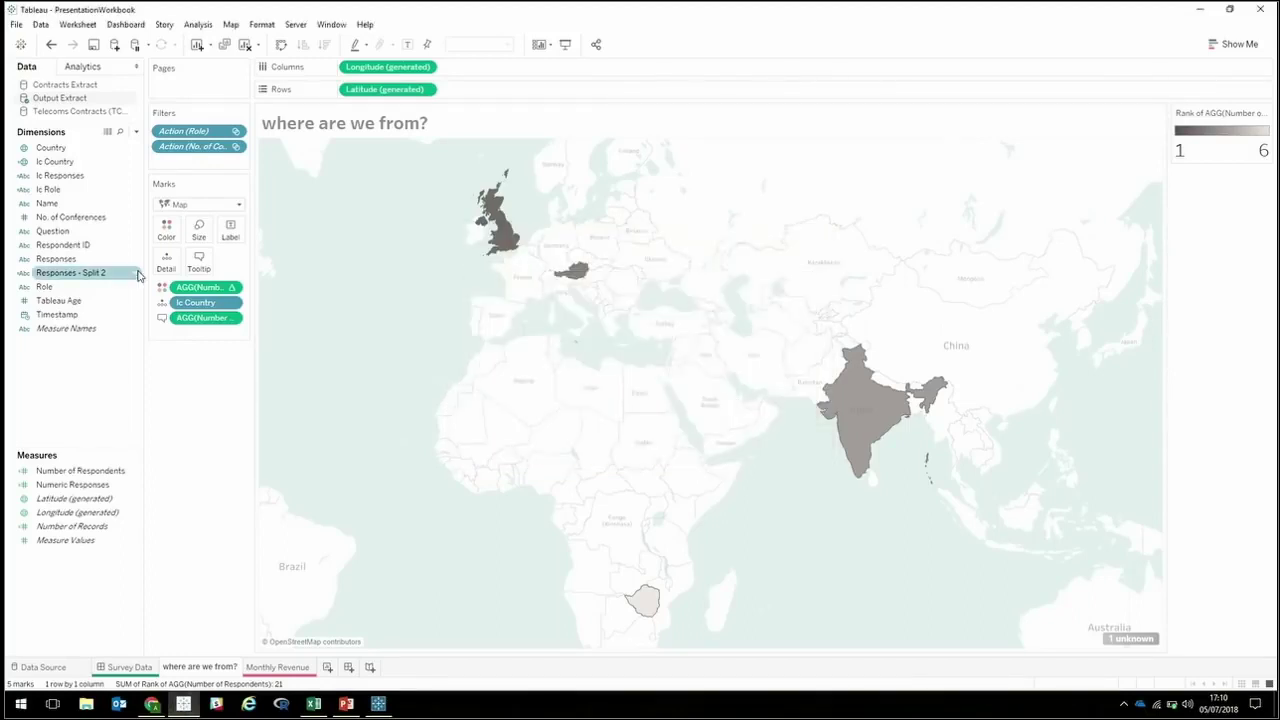
{"action": "right_click", "coordinate": [62, 100]}
{"action": "left_click", "coordinate": [140, 380]}
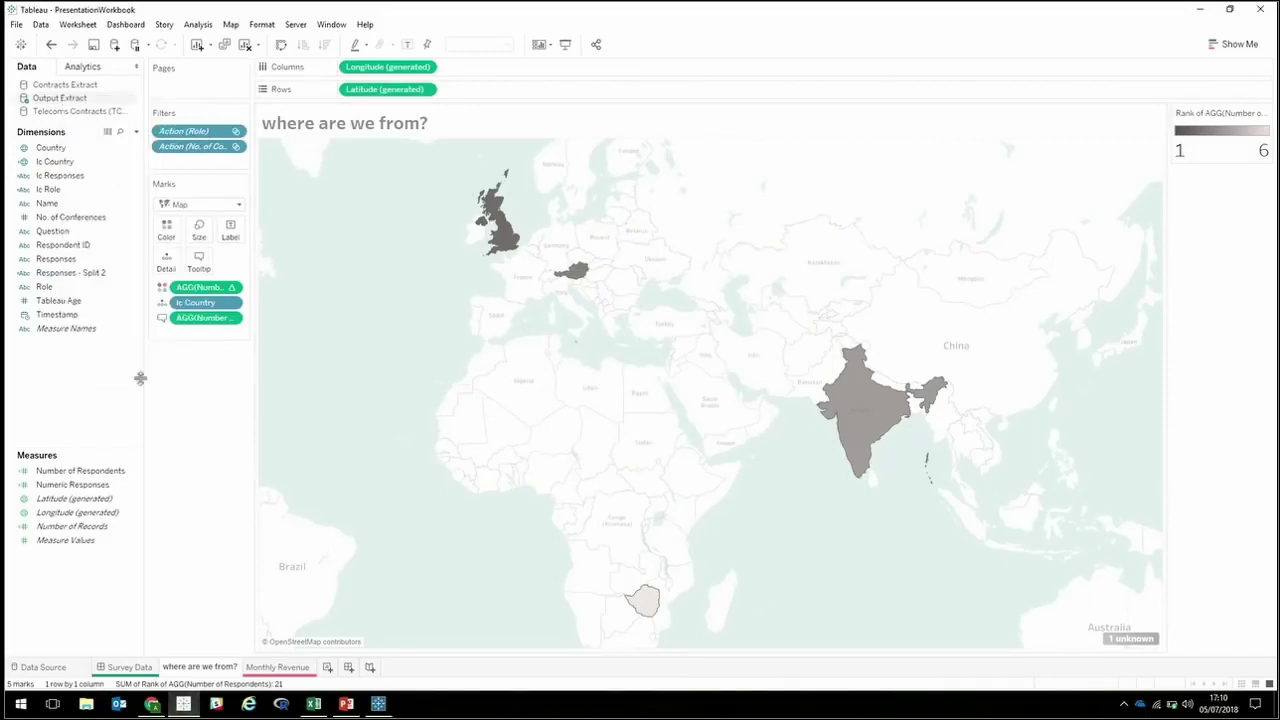
On the Survey Data dashboard, filter the map to India, then clear it to show all respondents.
{"action": "left_click", "coordinate": [127, 666]}
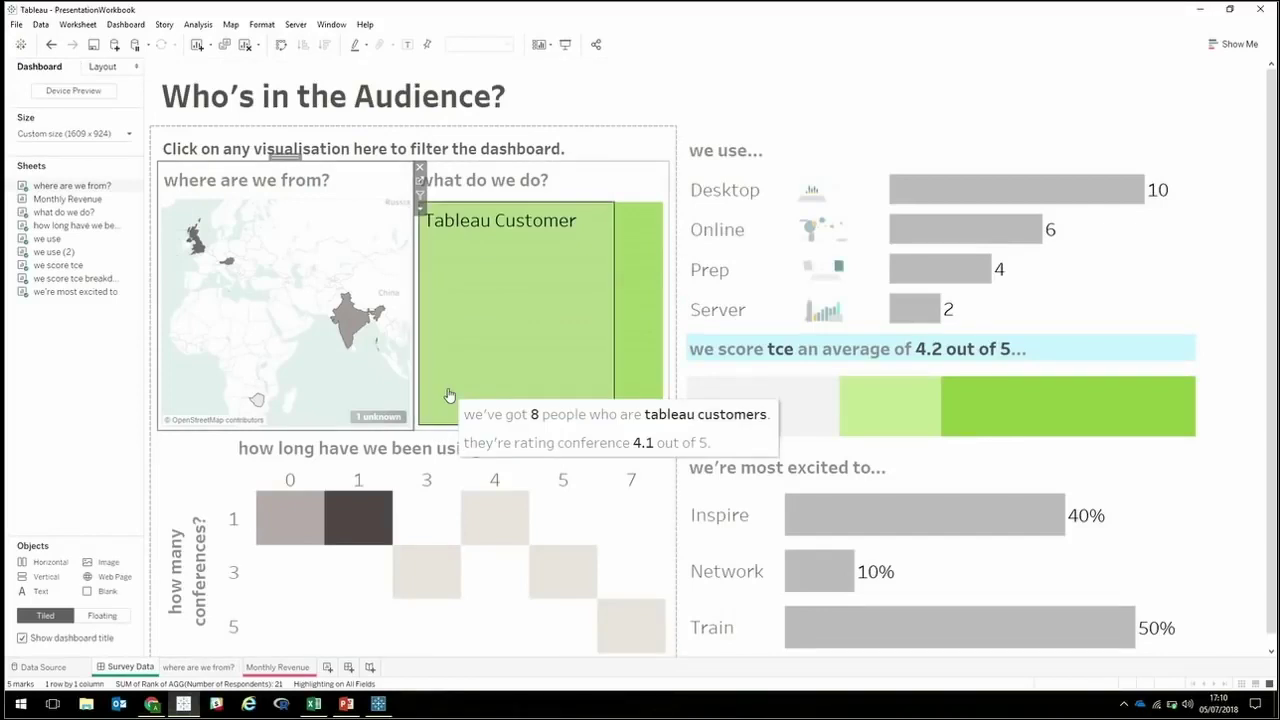
{"action": "left_click", "coordinate": [1143, 294]}
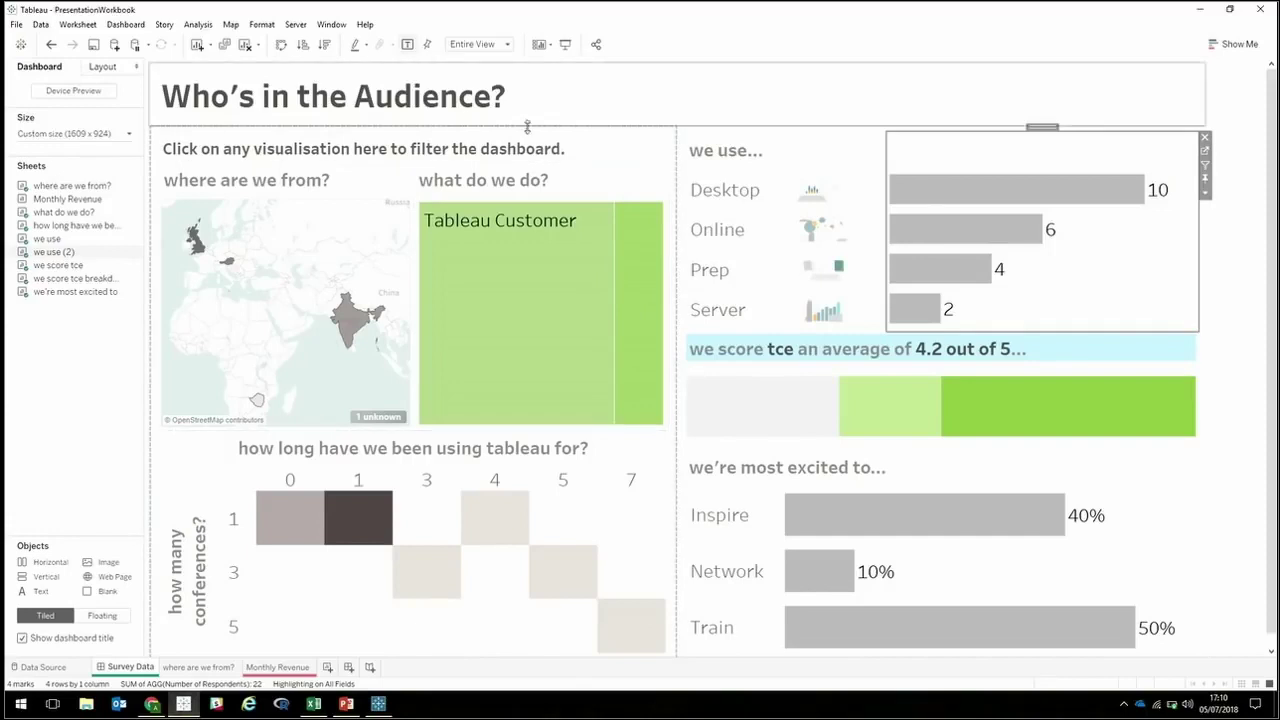
{"action": "mouse_move", "coordinate": [463, 277]}
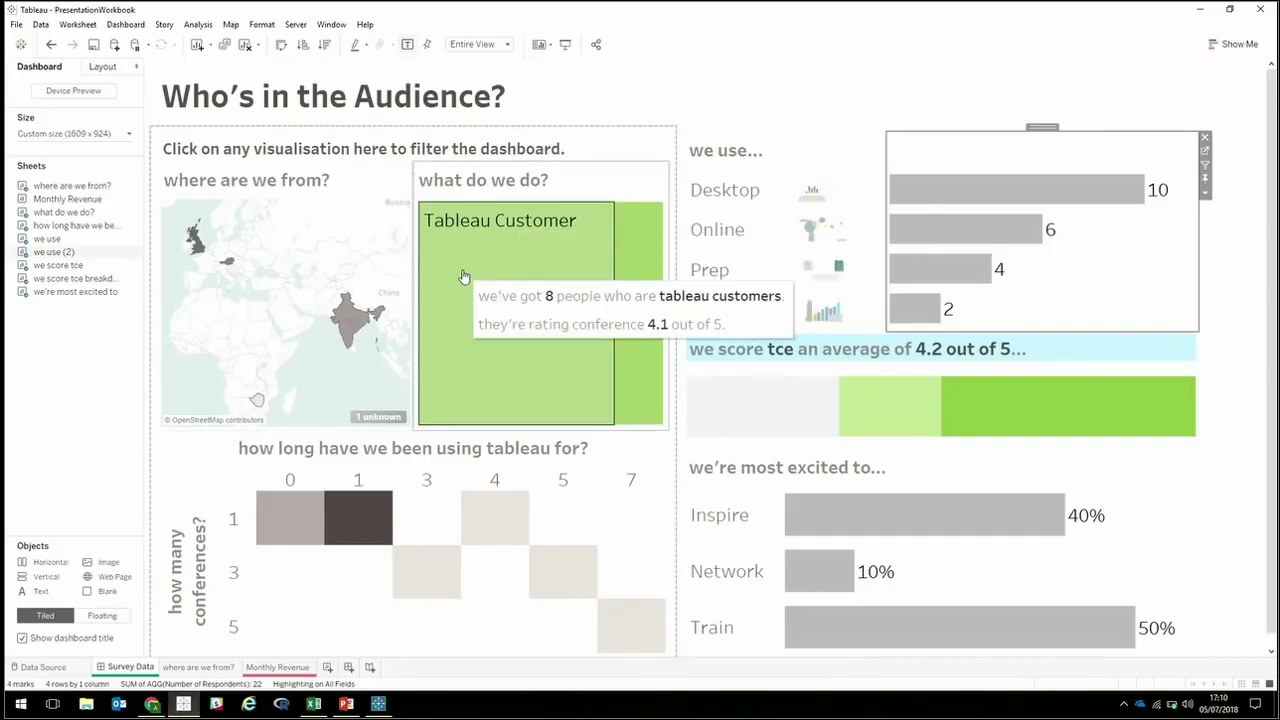
{"action": "mouse_move", "coordinate": [349, 326]}
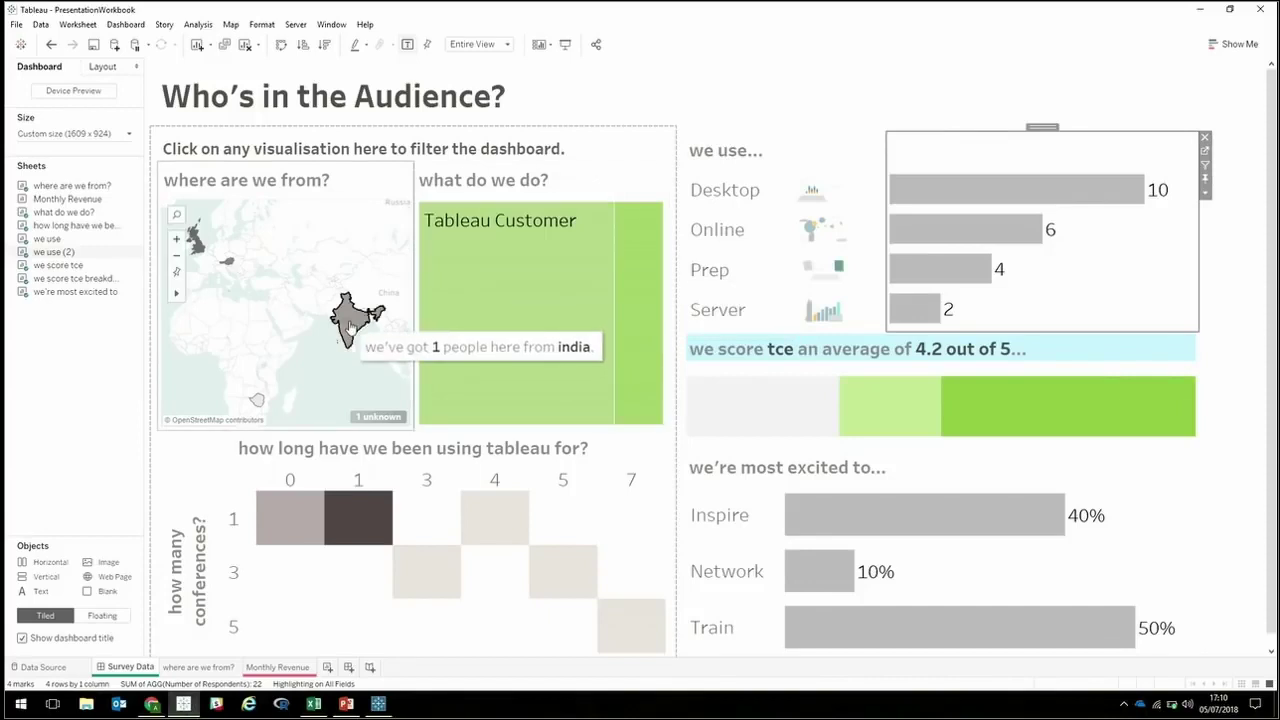
{"action": "left_click", "coordinate": [349, 326]}
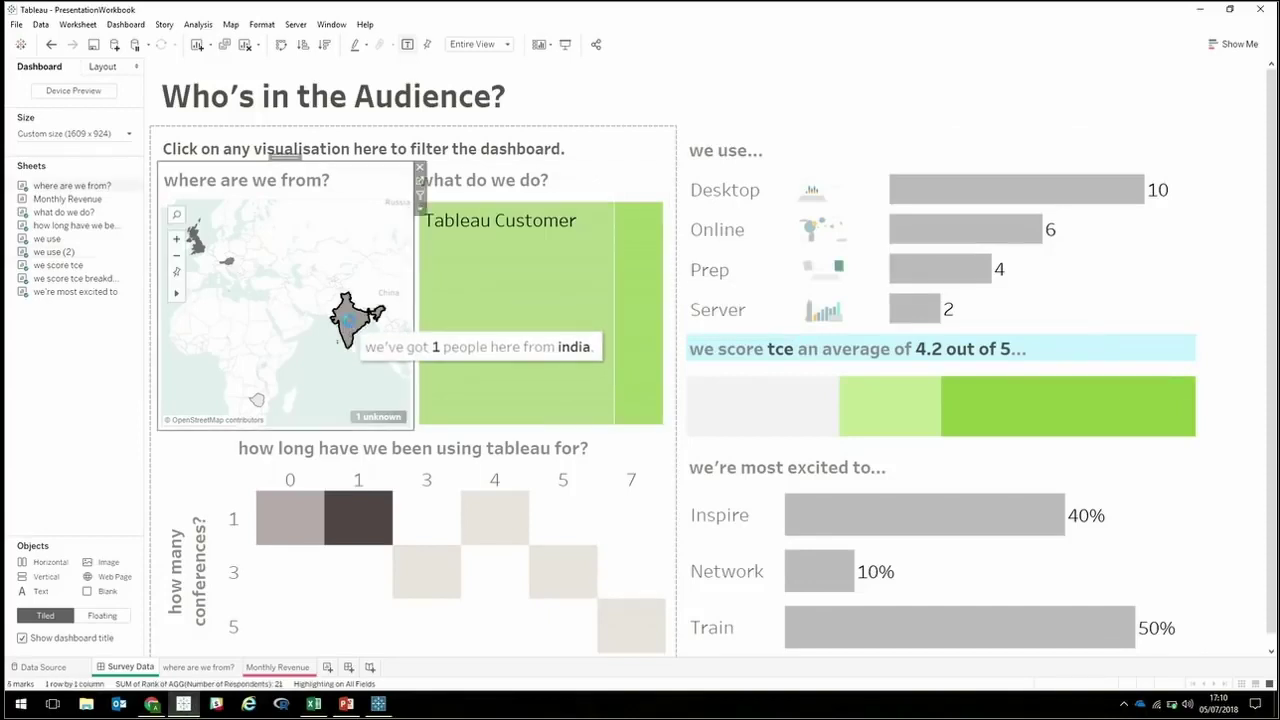
{"action": "left_click", "coordinate": [349, 323]}
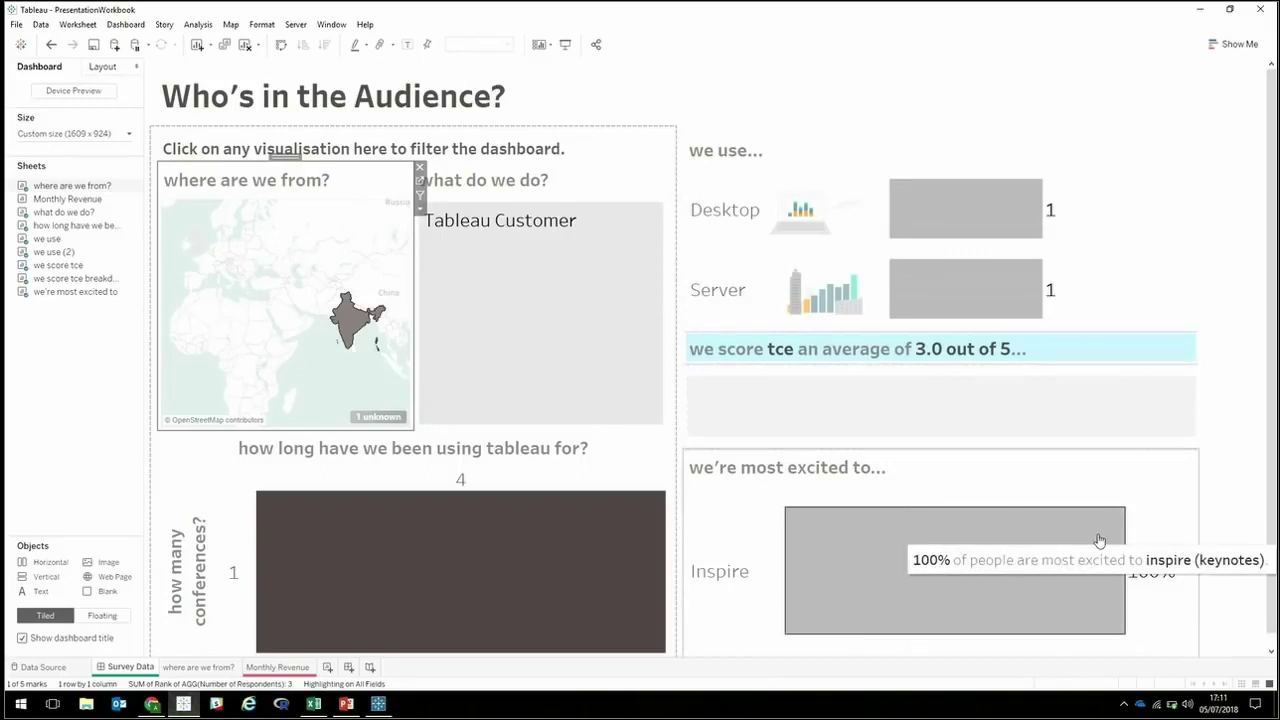
{"action": "left_click", "coordinate": [348, 320]}
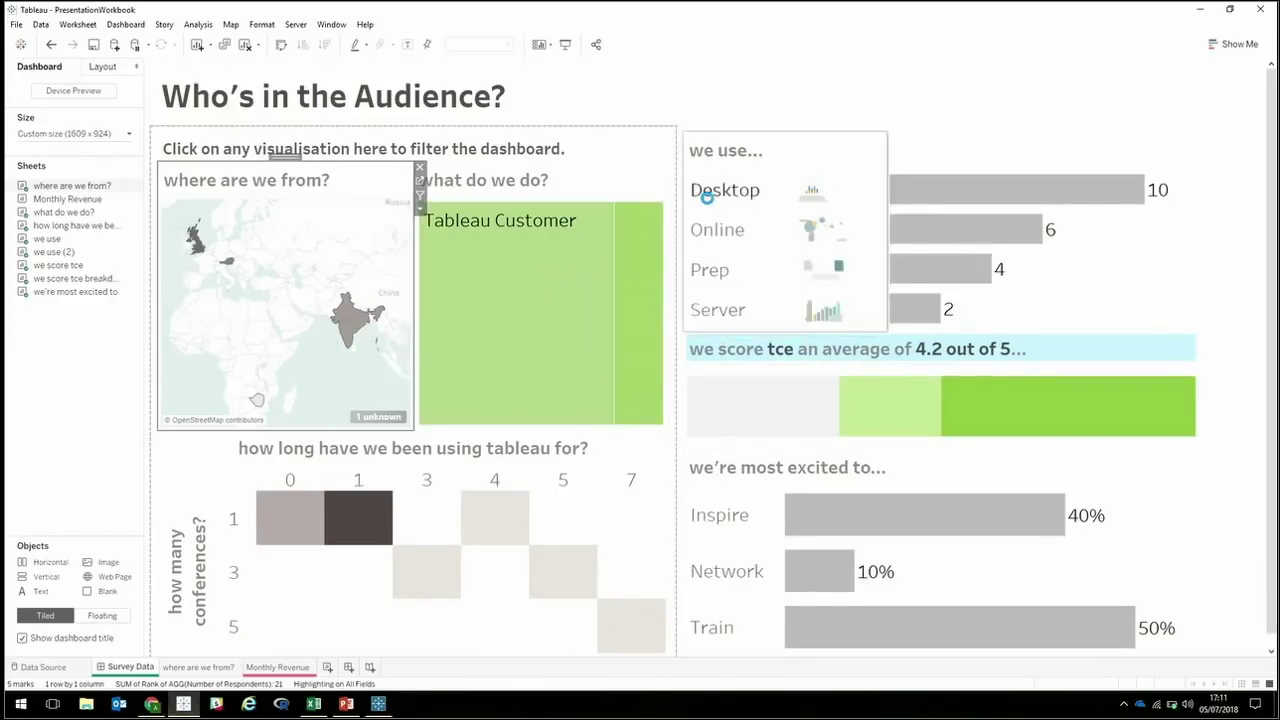
Present the PowerPoint deck from slide 22, advancing to the next slide.
{"action": "left_click", "coordinate": [346, 704]}
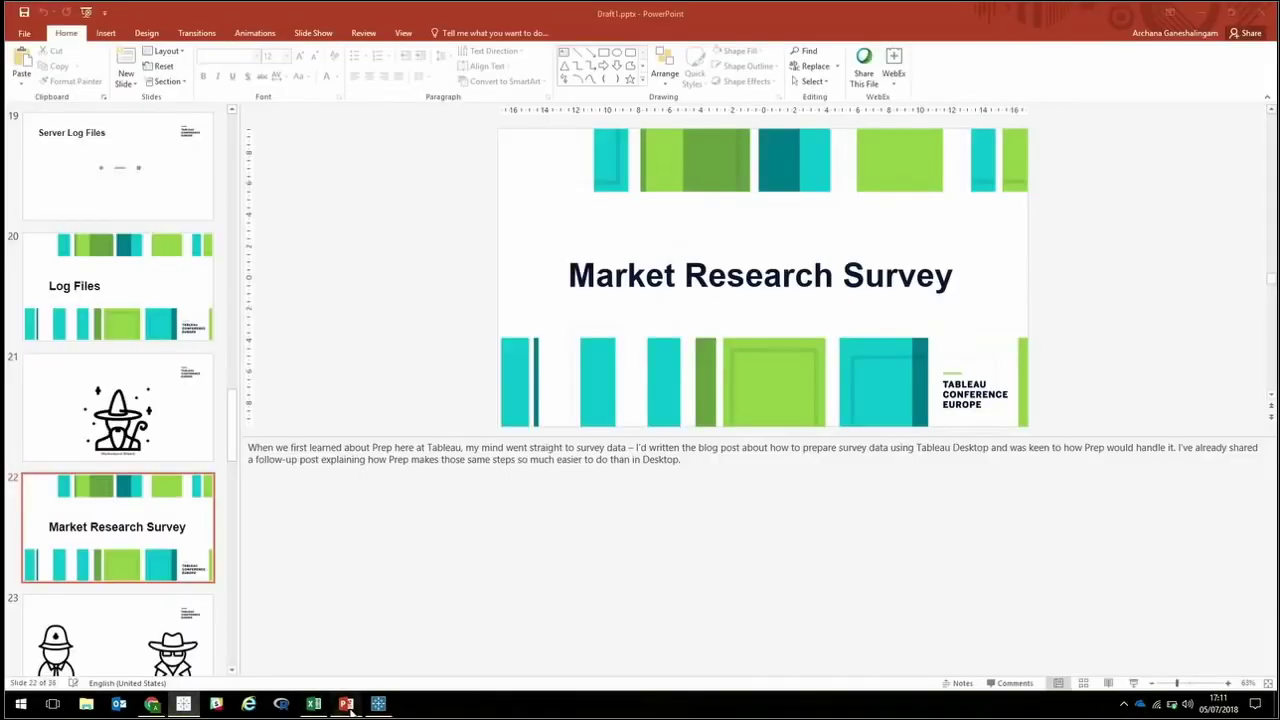
{"action": "left_click", "coordinate": [1133, 684]}
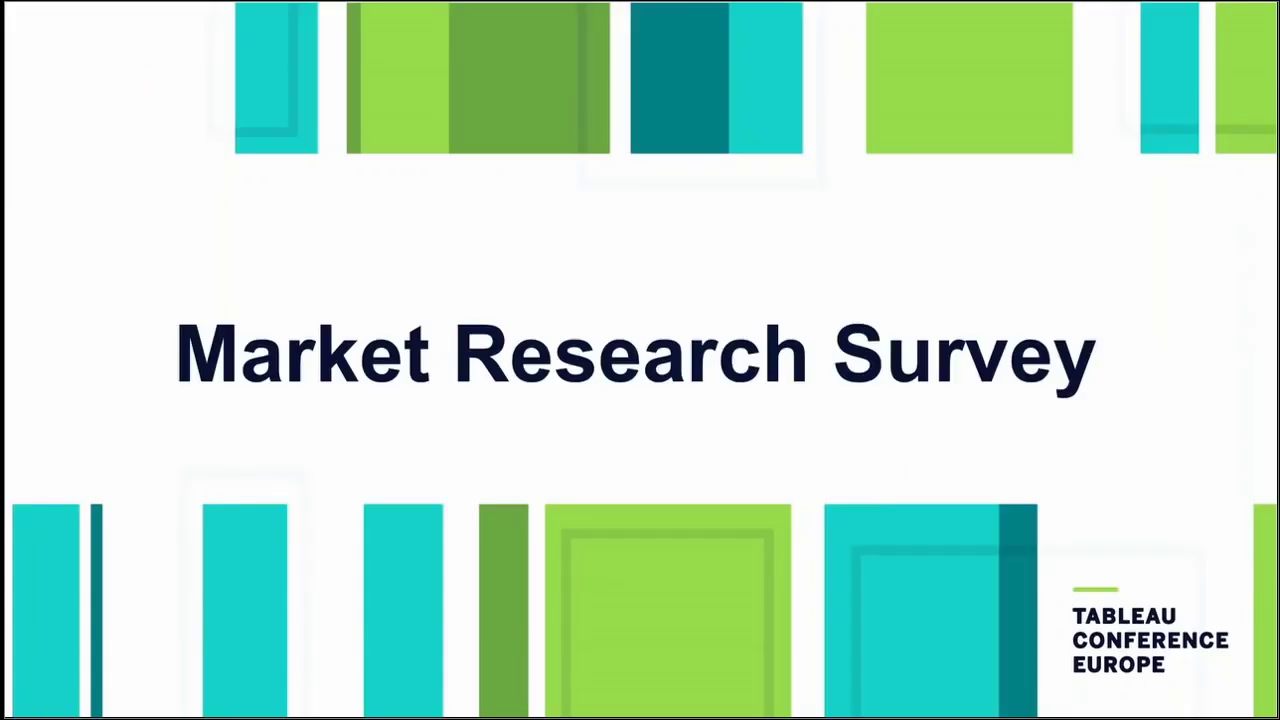
{"action": "key", "text": "Right"}
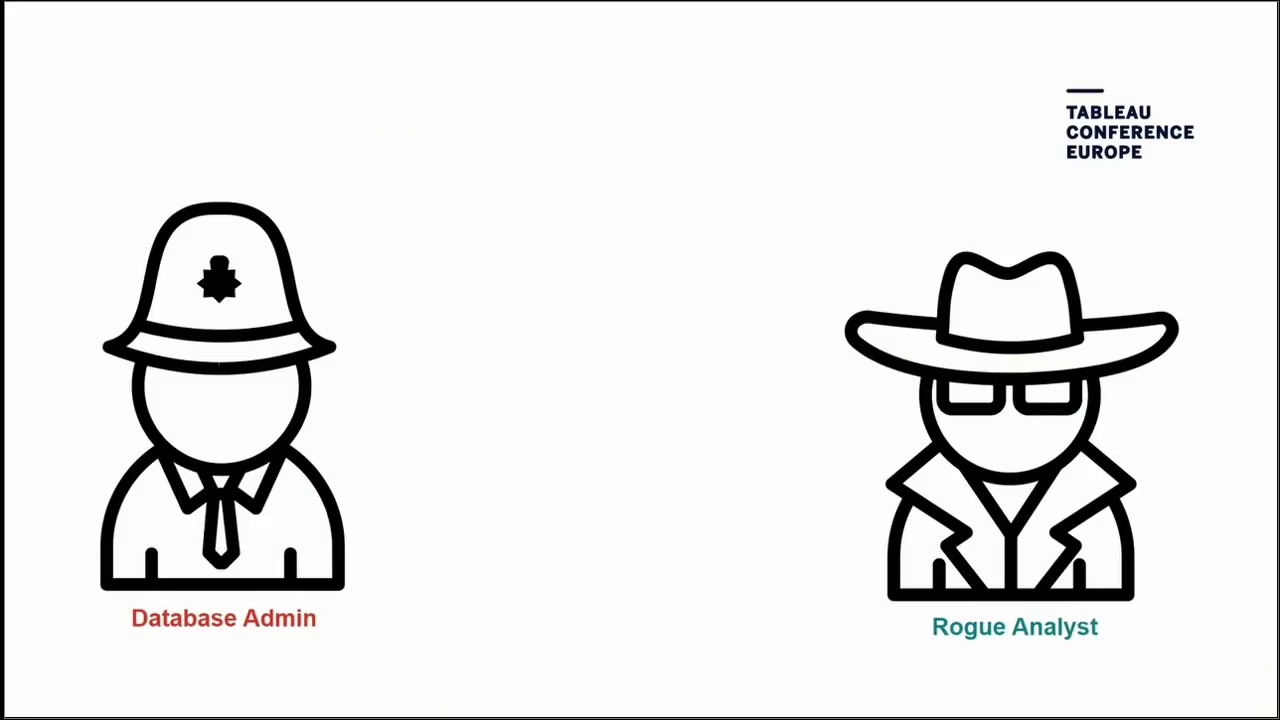
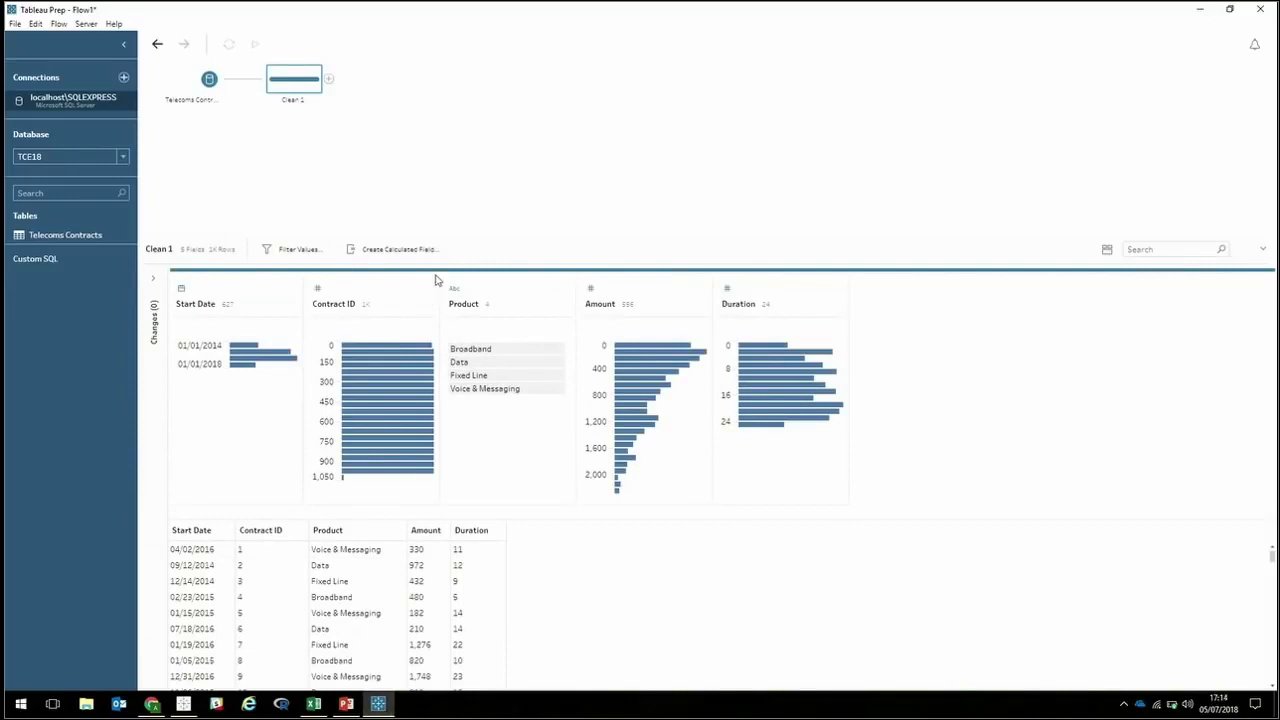
Show Contract ID as a detailed value list, then briefly view Scaffold.xlsx in Excel.
{"action": "left_click", "coordinate": [428, 289]}
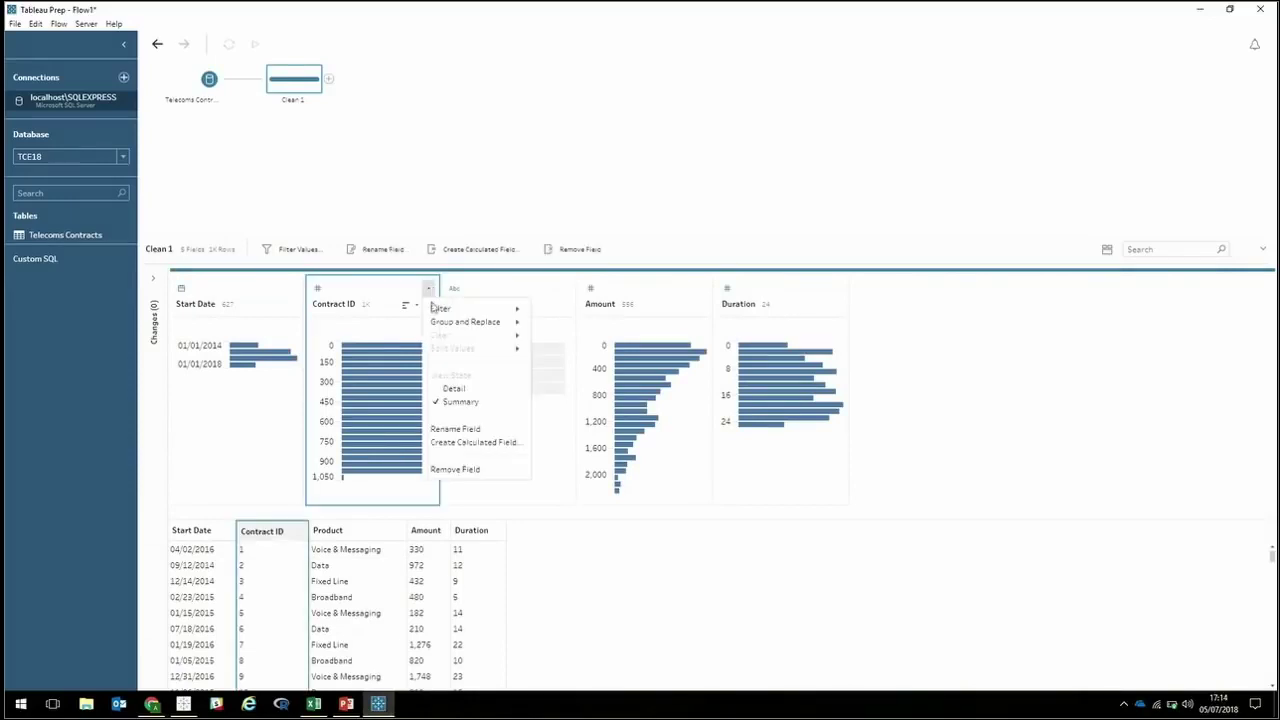
{"action": "left_click", "coordinate": [448, 388]}
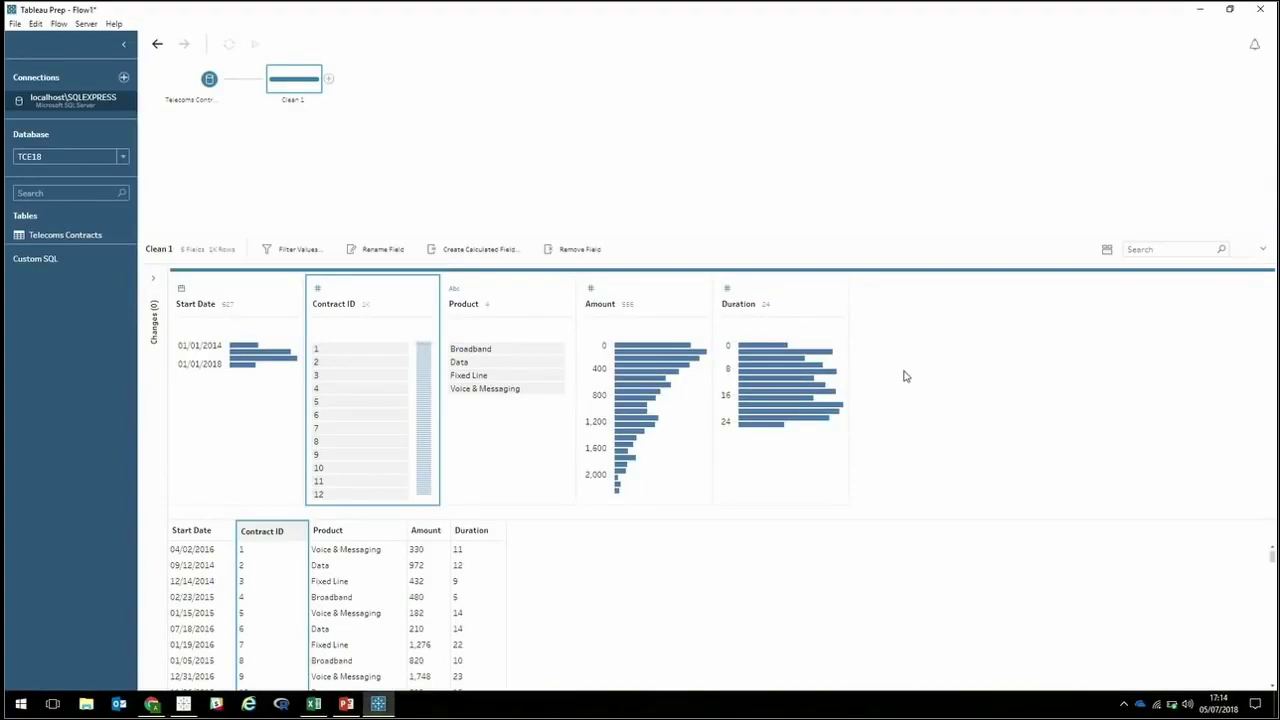
{"action": "left_click", "coordinate": [313, 704]}
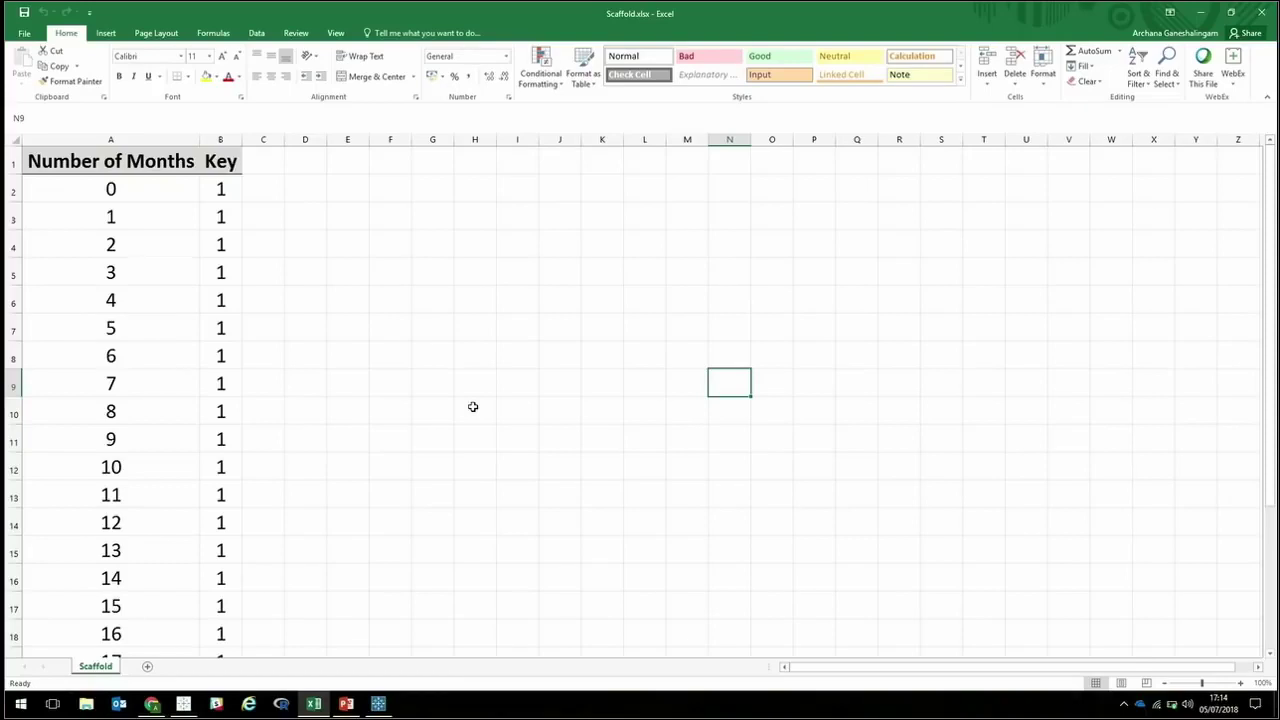
{"action": "left_click", "coordinate": [1204, 12]}
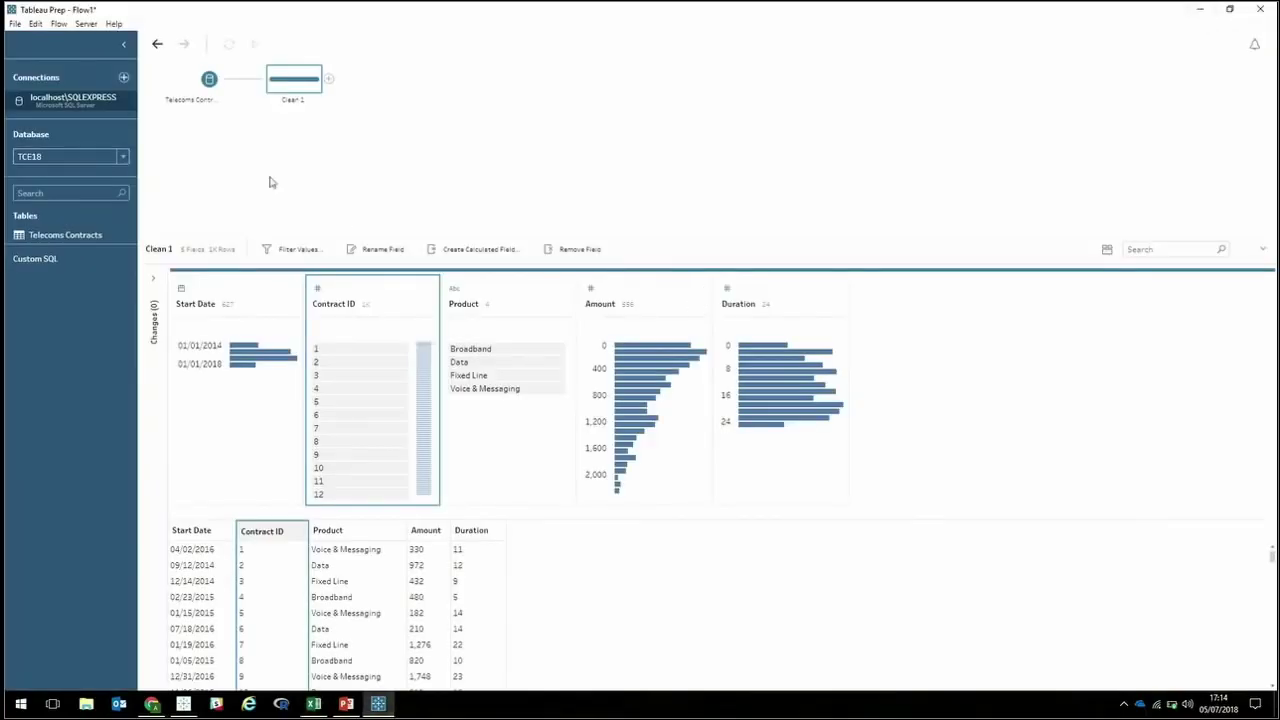
Add a calculated field named Key with the formula 1 to Clean 1.
{"action": "left_click", "coordinate": [470, 249]}
{"action": "type", "text": "Key"}
{"action": "left_click", "coordinate": [490, 269]}
{"action": "key", "text": "ctrl+a"}
{"action": "type", "text": "1"}
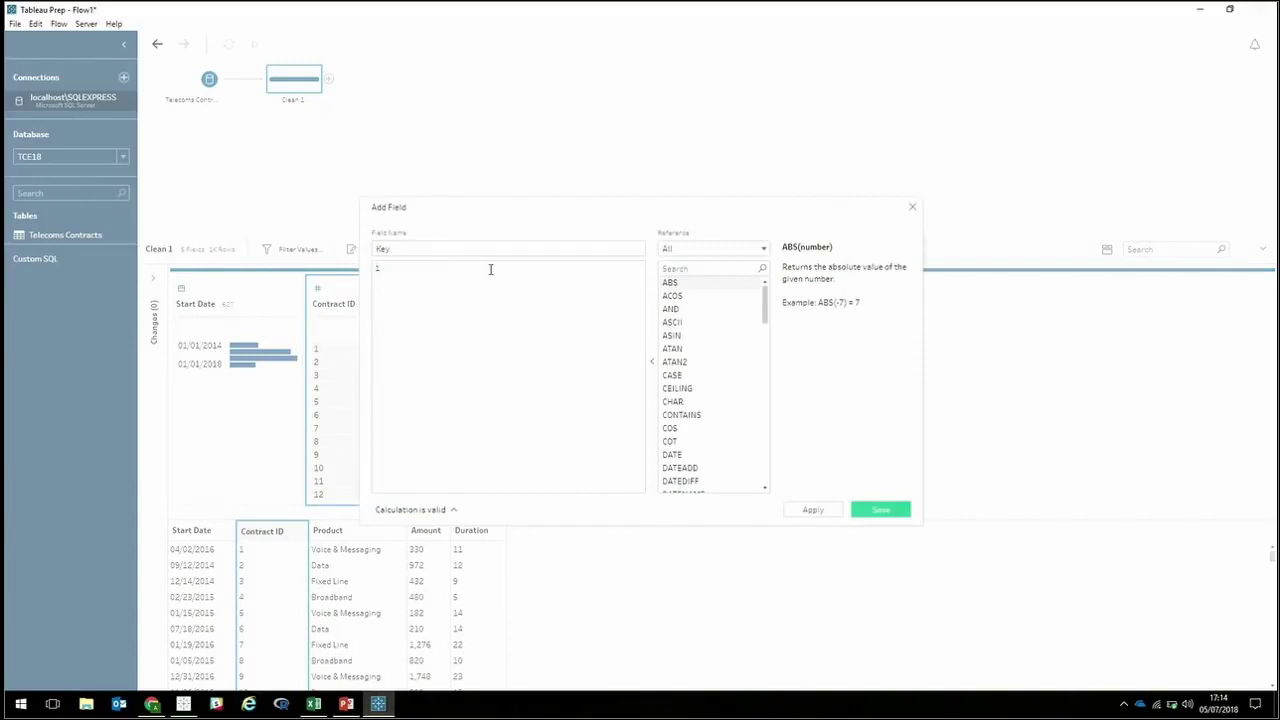
{"action": "left_click", "coordinate": [889, 510]}
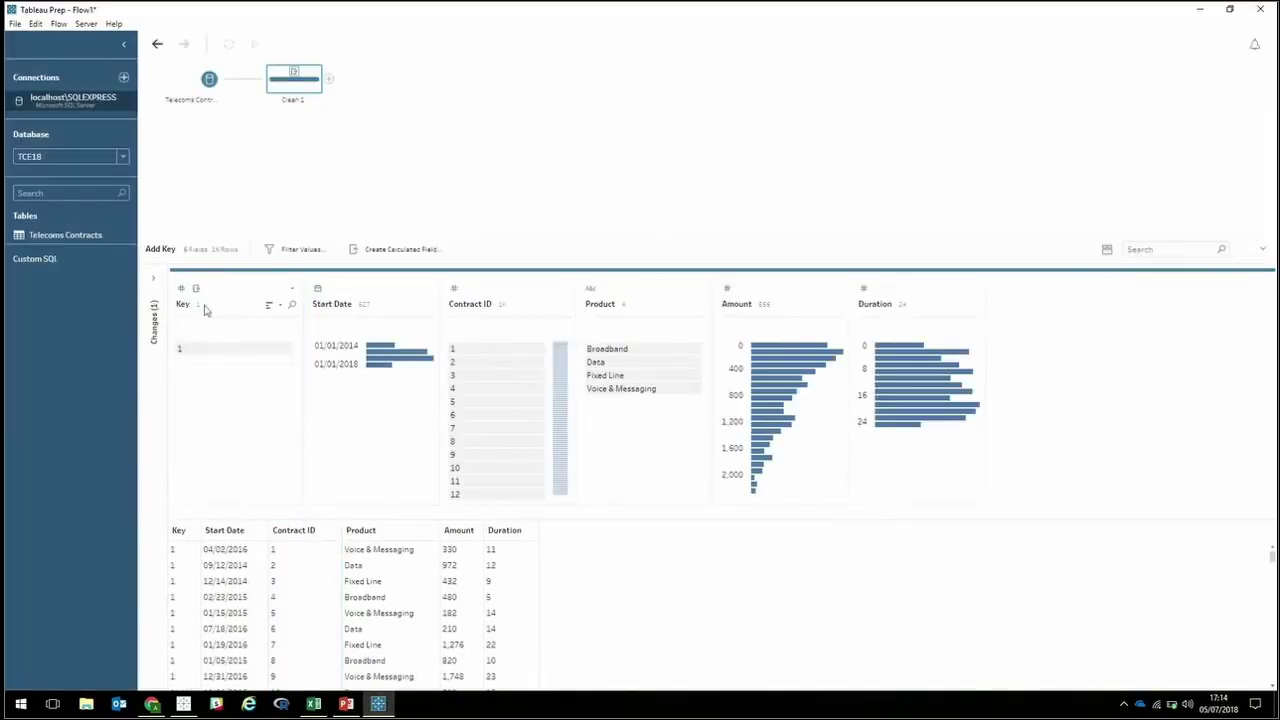
{"action": "left_click", "coordinate": [124, 77]}
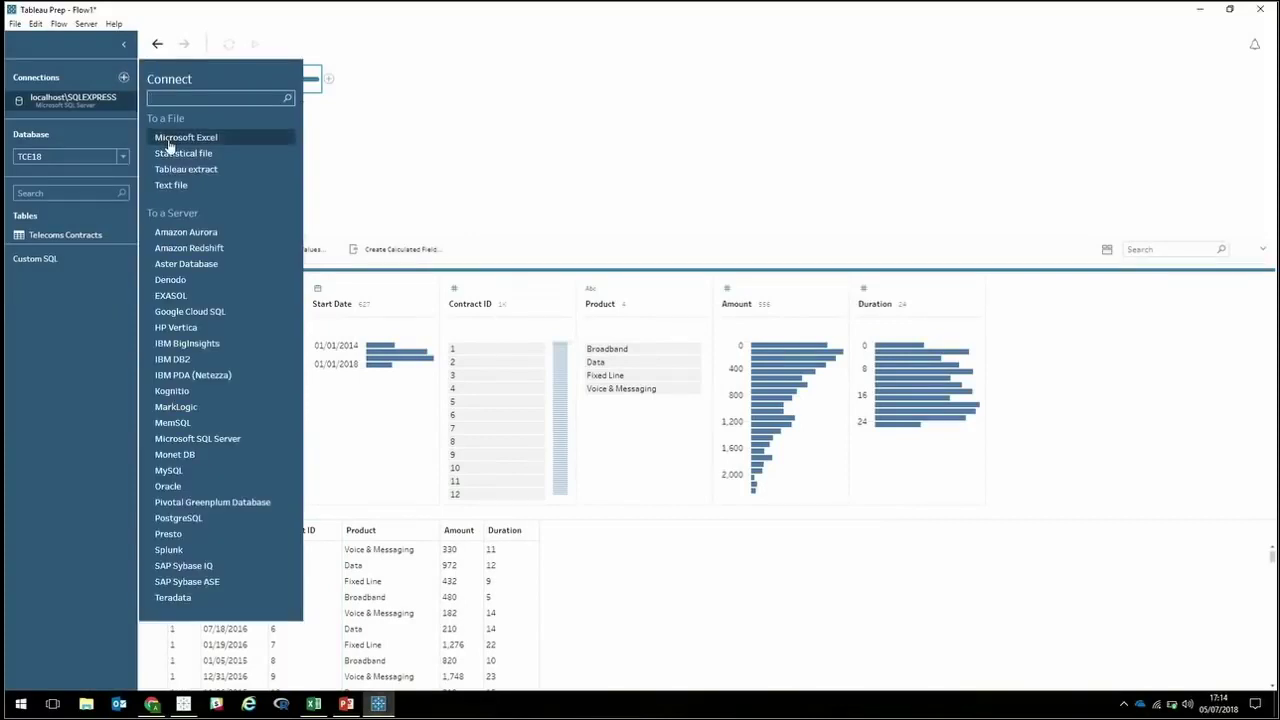
Connect Contracts\Scaffold.xlsx and join it to Clean 1 on Key, giving 24,000 rows.
{"action": "left_click", "coordinate": [169, 143]}
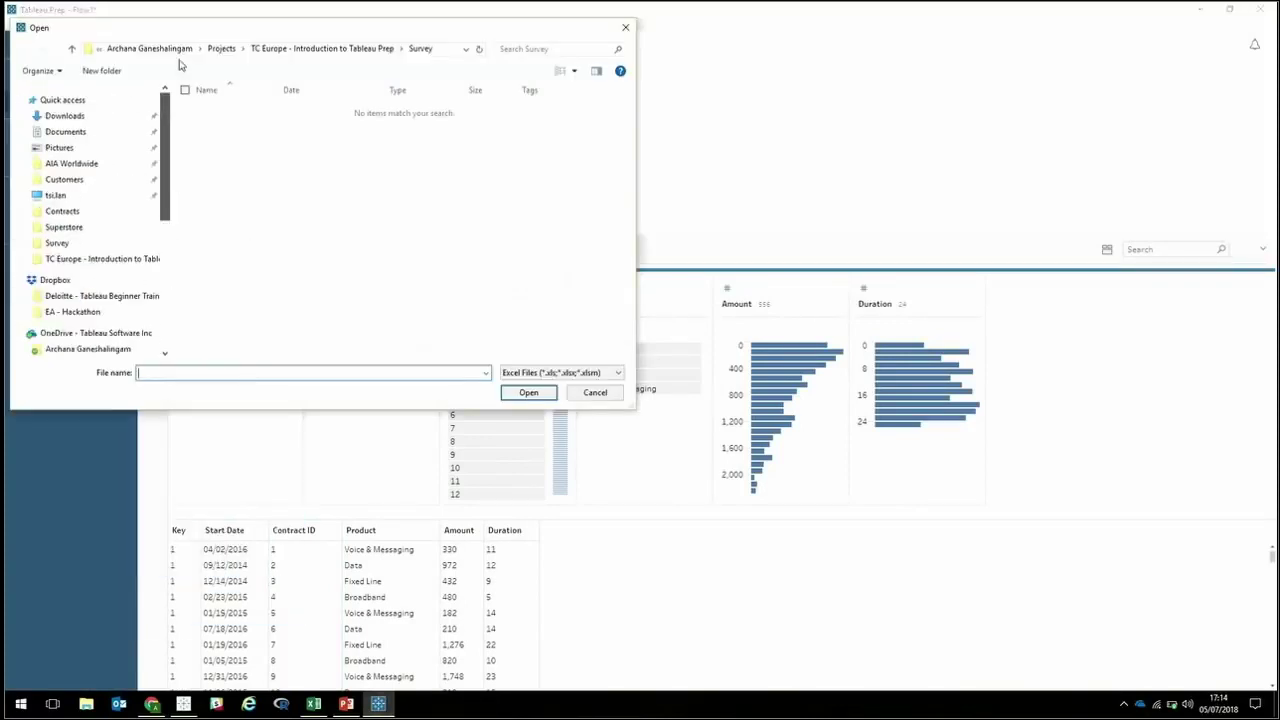
{"action": "left_click", "coordinate": [64, 212]}
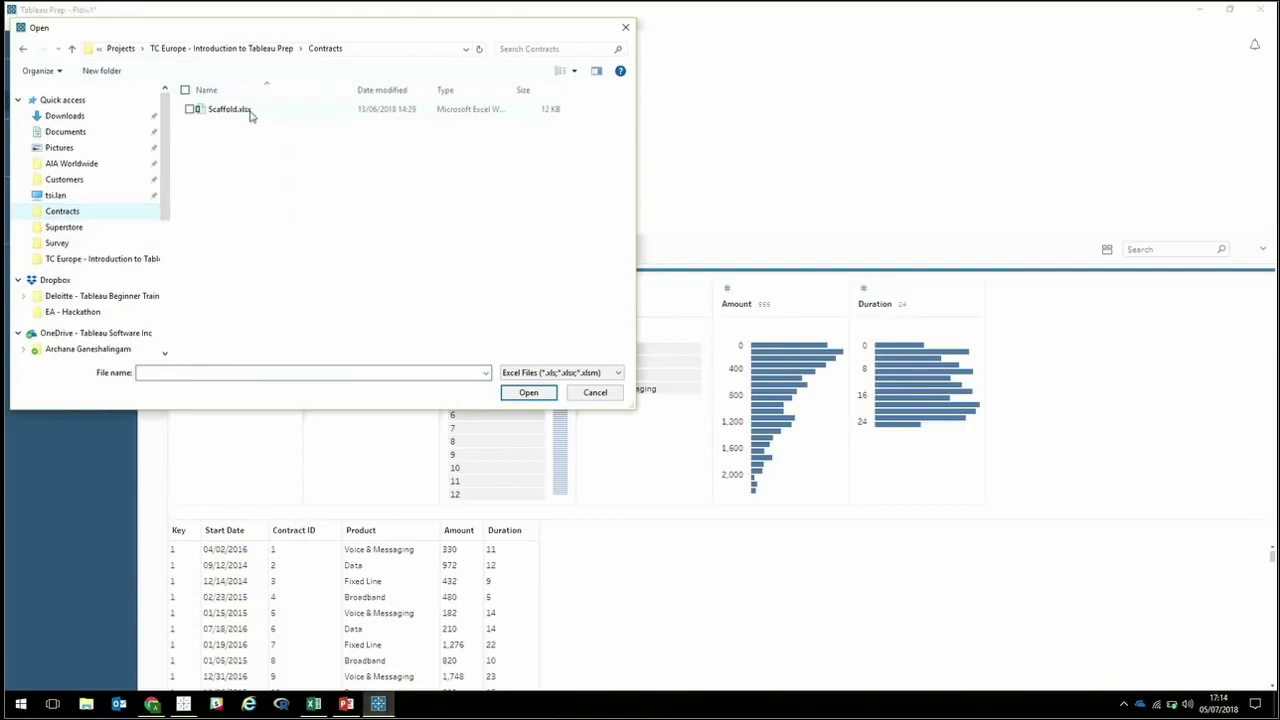
{"action": "double_click", "coordinate": [249, 116]}
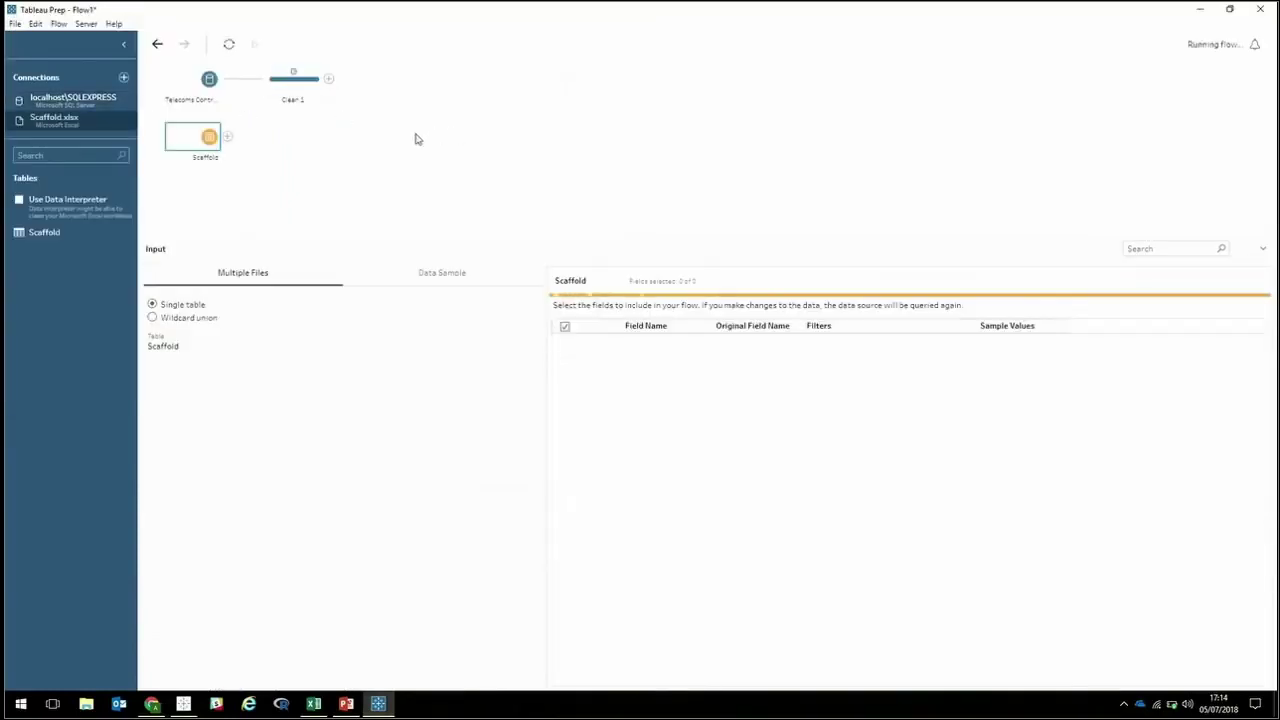
{"action": "left_click_drag", "start_coordinate": [199, 143], "coordinate": [330, 78]}
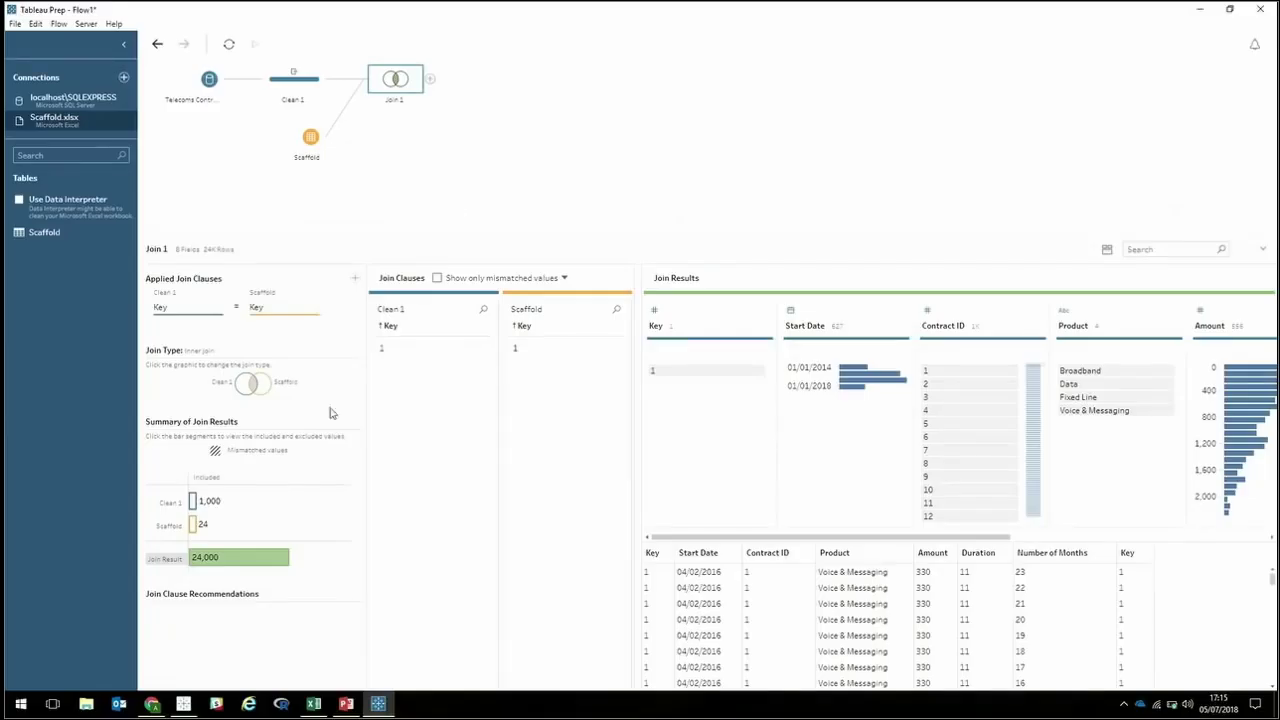
Add a Clean 2 step after Join 1 to profile the 24K joined rows.
{"action": "left_click", "coordinate": [430, 78]}
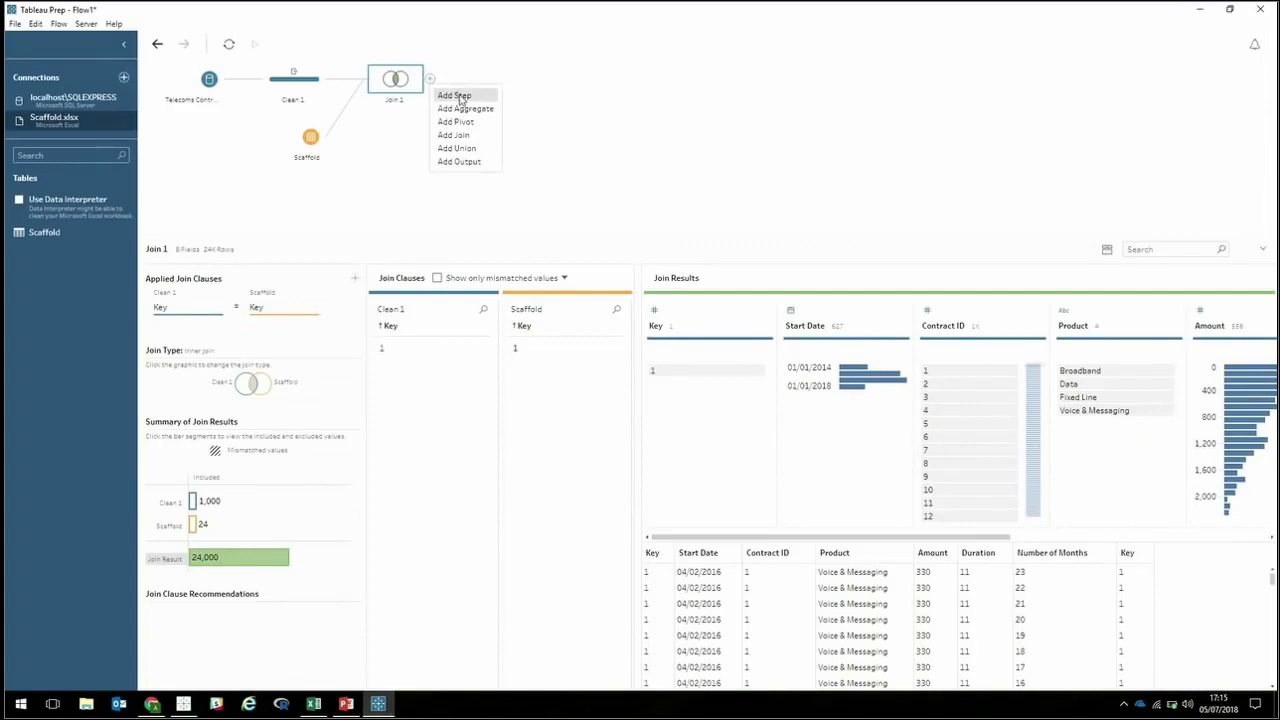
{"action": "left_click", "coordinate": [458, 96]}
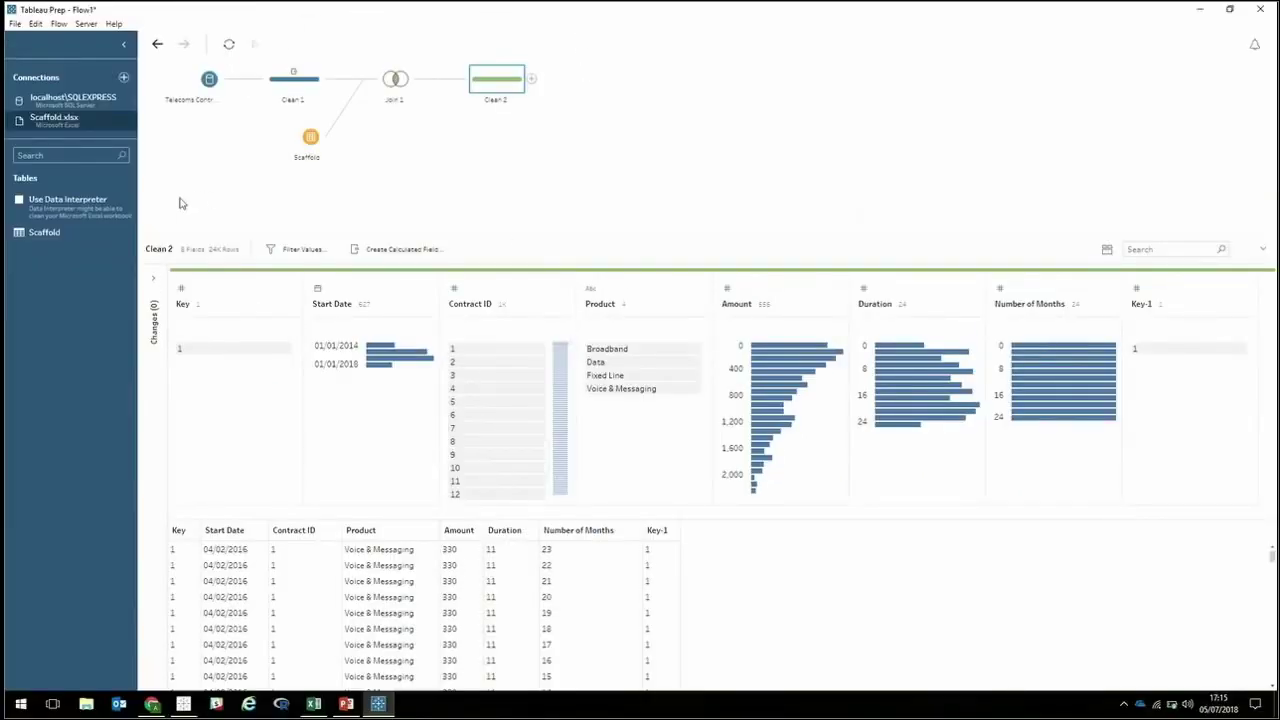
Remove the Key and Key-1 fields from Clean 2.
{"action": "left_click", "coordinate": [236, 291]}
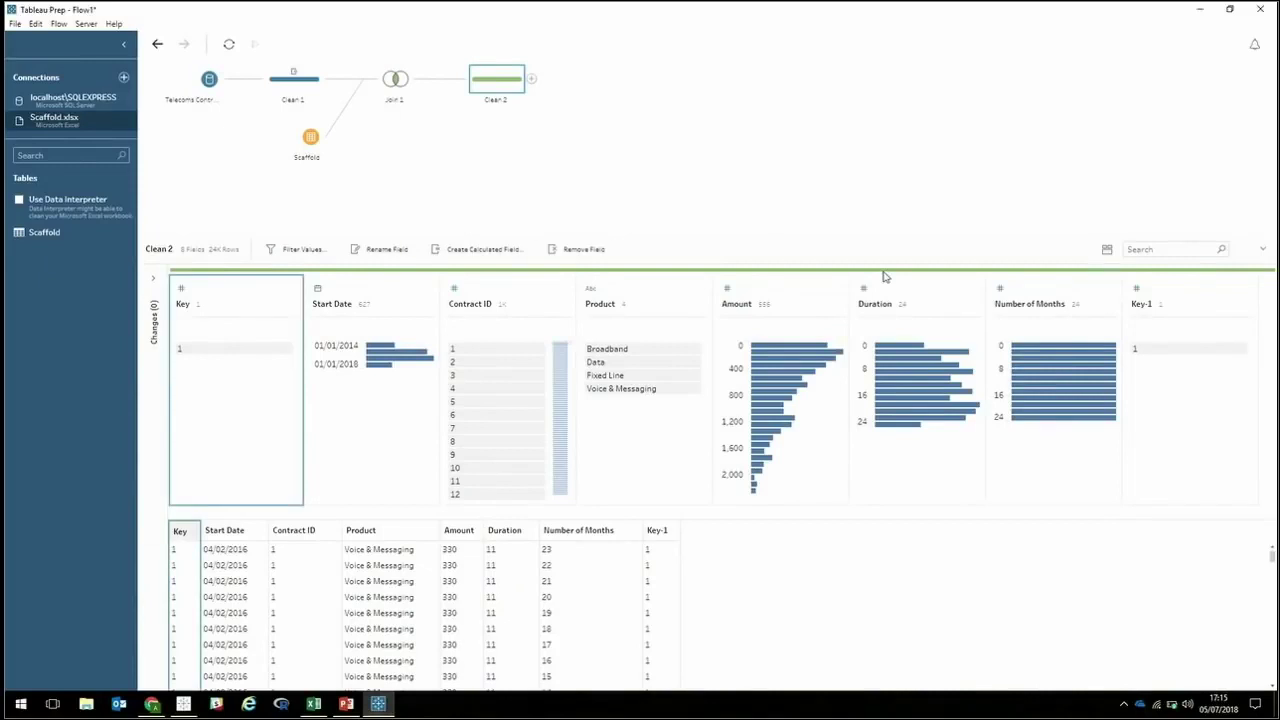
{"action": "left_click", "coordinate": [1208, 295], "text": "ctrl"}
{"action": "right_click", "coordinate": [1208, 295]}
{"action": "left_click", "coordinate": [1189, 333]}
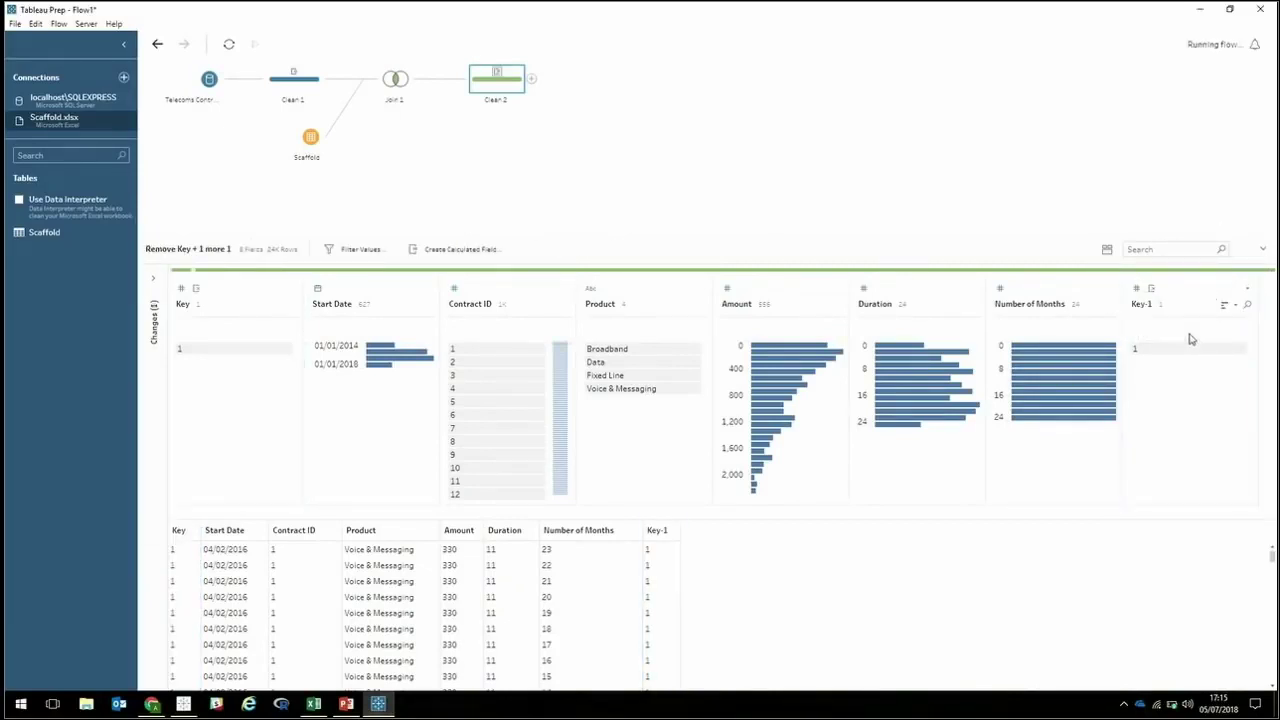
Inspect the first contract's repeated rows and its Duration of 11.
{"action": "mouse_move", "coordinate": [347, 350]}
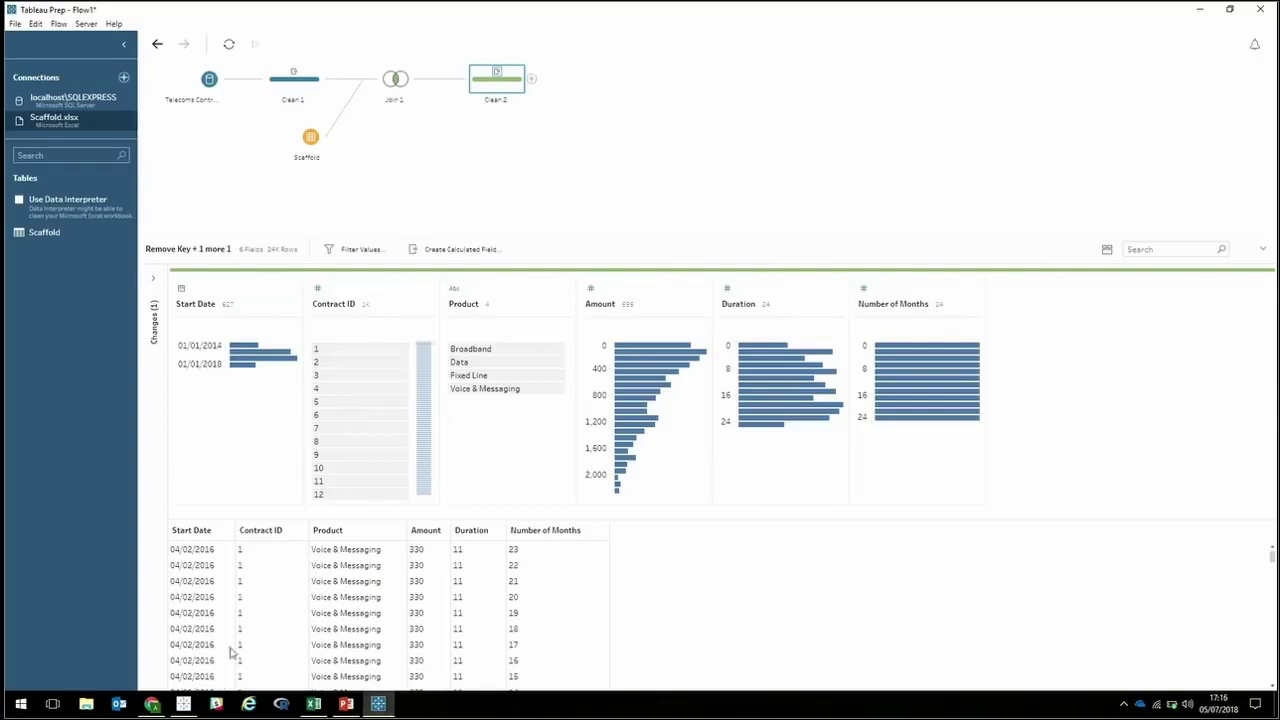
{"action": "left_click", "coordinate": [262, 556]}
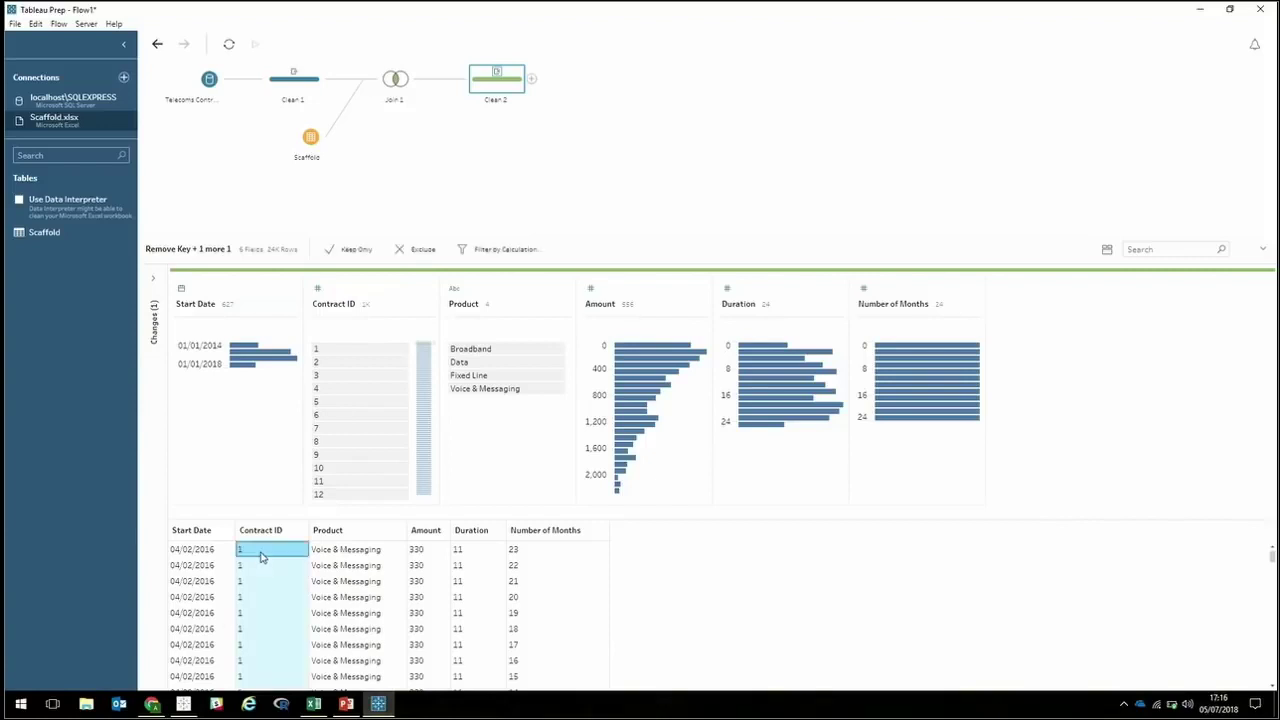
{"action": "left_click", "coordinate": [476, 553]}
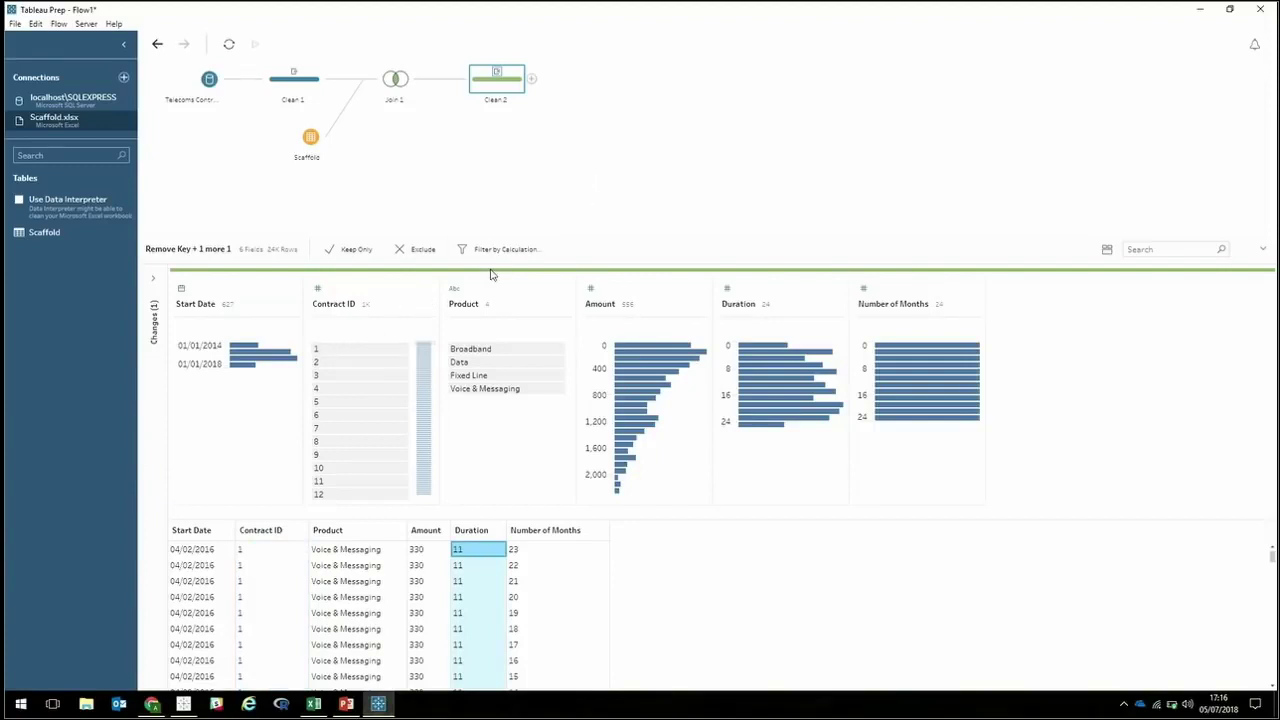
{"action": "left_click", "coordinate": [410, 291]}
{"action": "left_click", "coordinate": [358, 288]}
Filter Clean 2 to keep rows where [Number of Months] < [Duration], leaving 13K rows.
{"action": "left_click", "coordinate": [350, 259]}
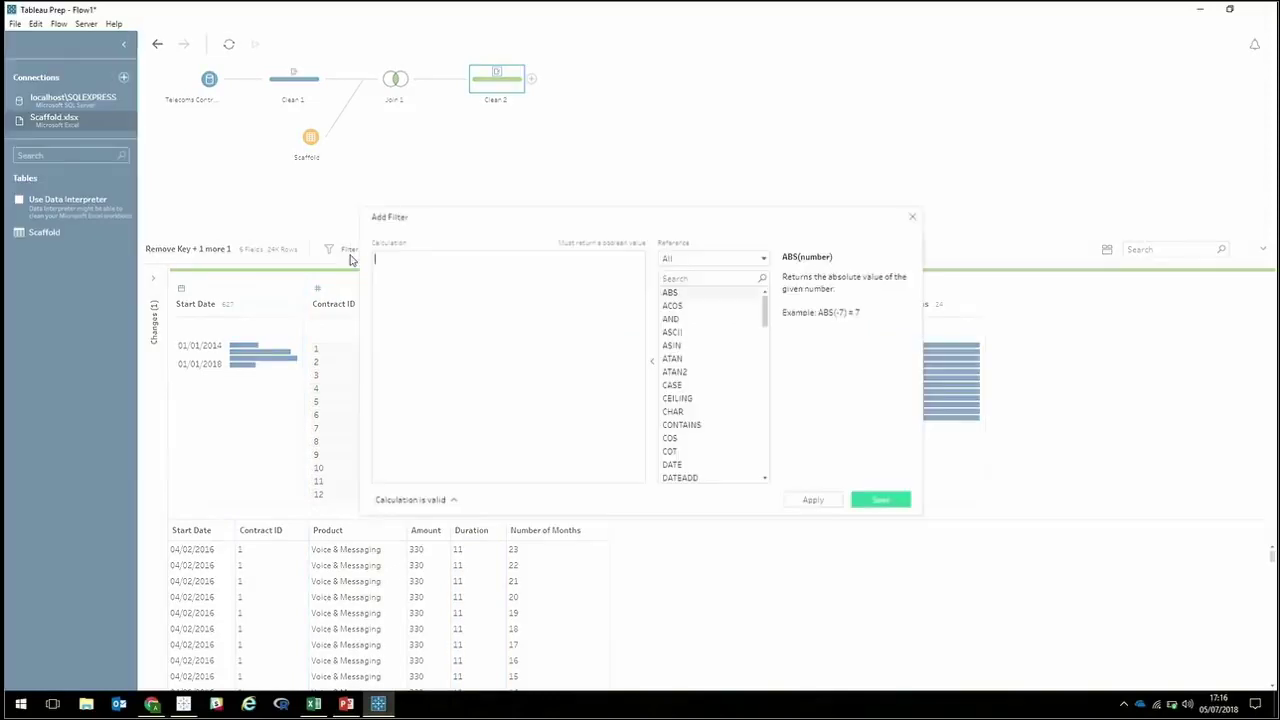
{"action": "type", "text": "numbe"}
{"action": "key", "text": "Return"}
{"action": "type", "text": "< duration"}
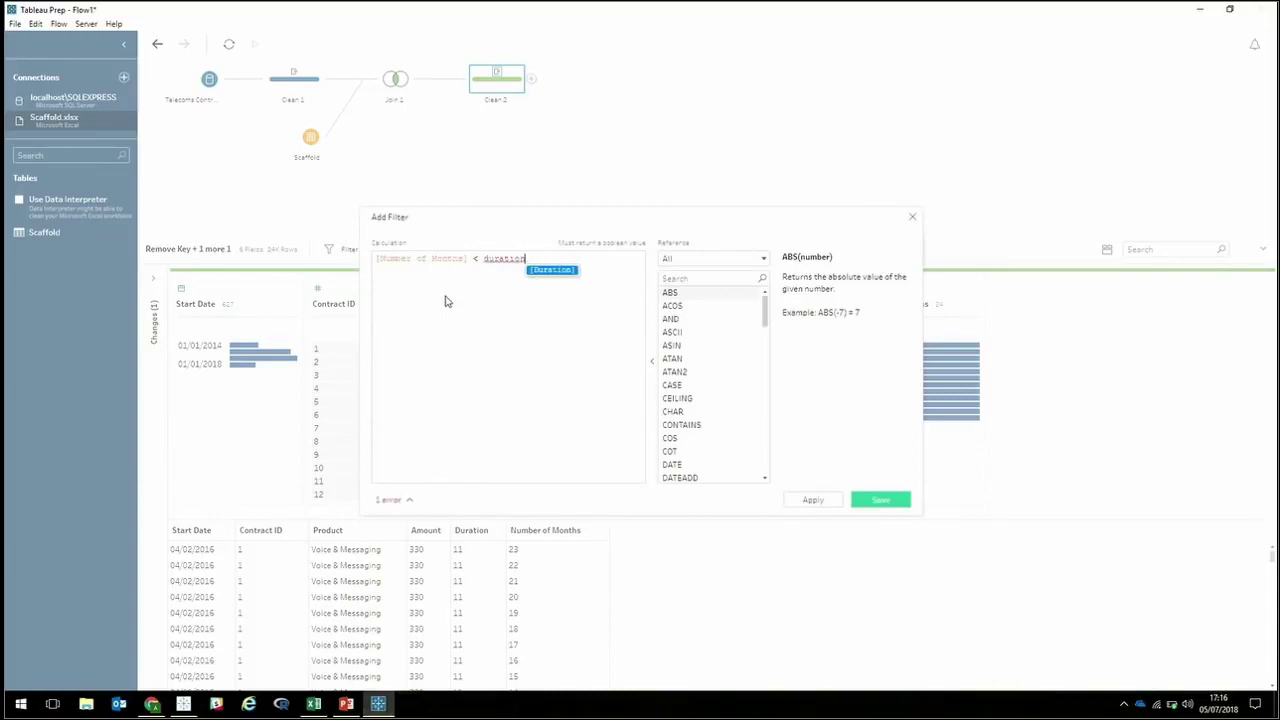
{"action": "key", "text": "Return"}
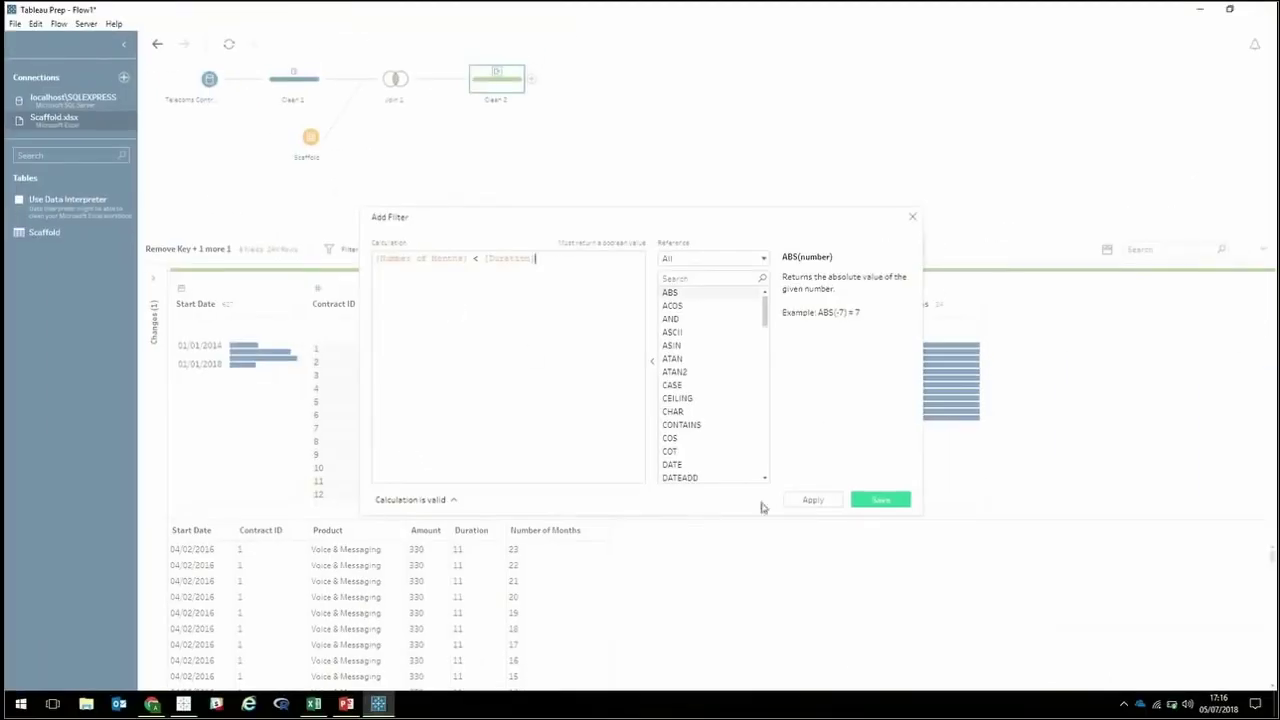
{"action": "left_click", "coordinate": [880, 500]}
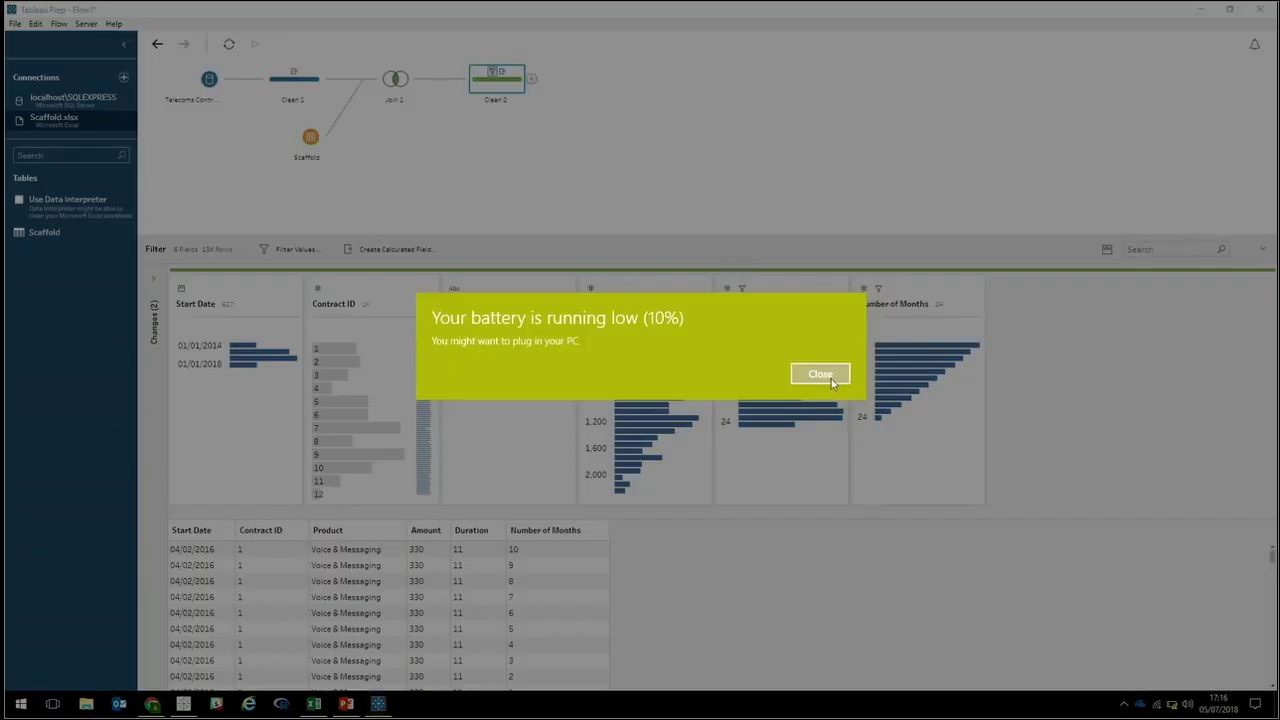
{"action": "left_click", "coordinate": [830, 380]}
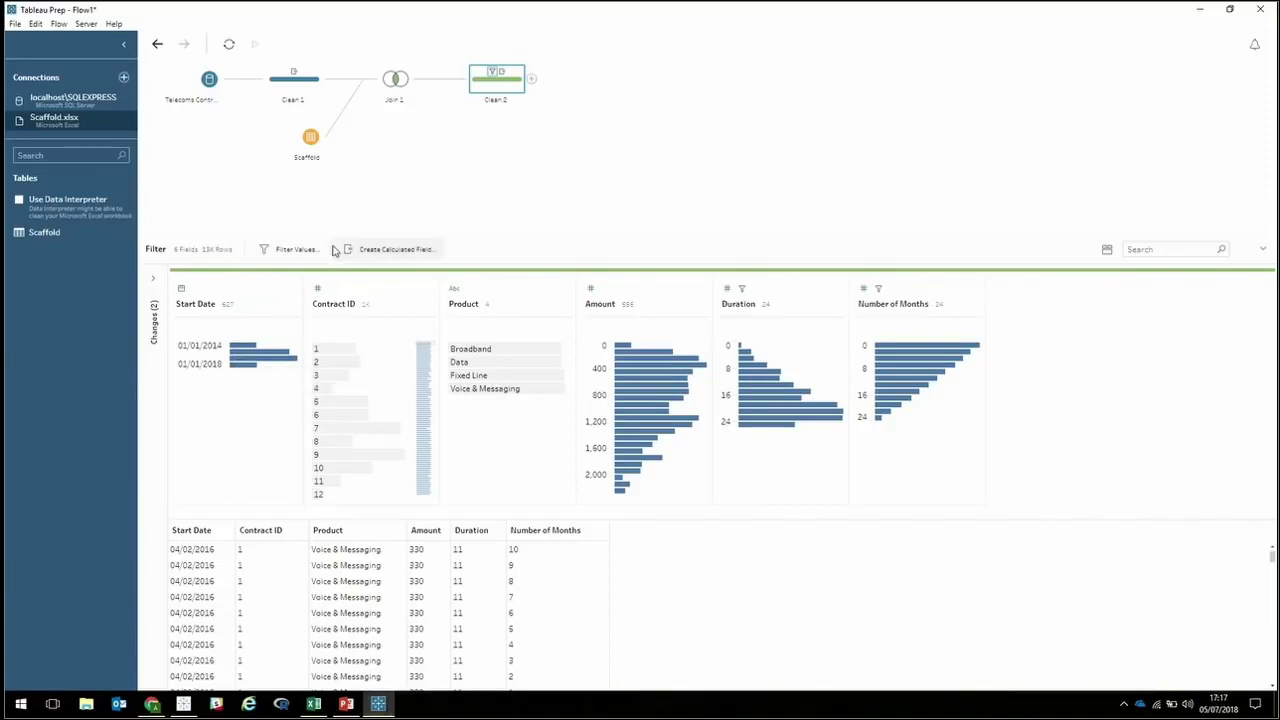
Create a Payment Date field as DATEADD('month', [Number of Months], [Start Date]) in Clean 2.
{"action": "left_click", "coordinate": [380, 249]}
{"action": "type", "text": "Payment Date"}
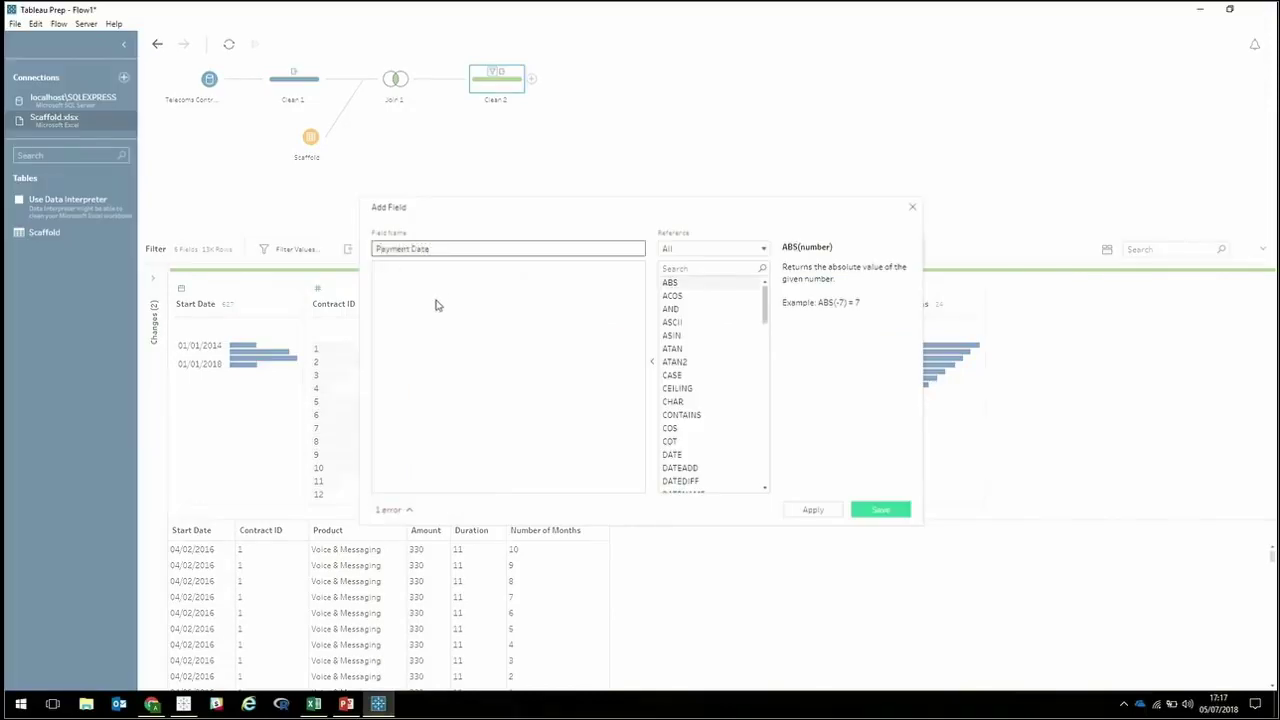
{"action": "type", "text": "date"}
{"action": "key", "text": "Down"}
{"action": "key", "text": "Return"}
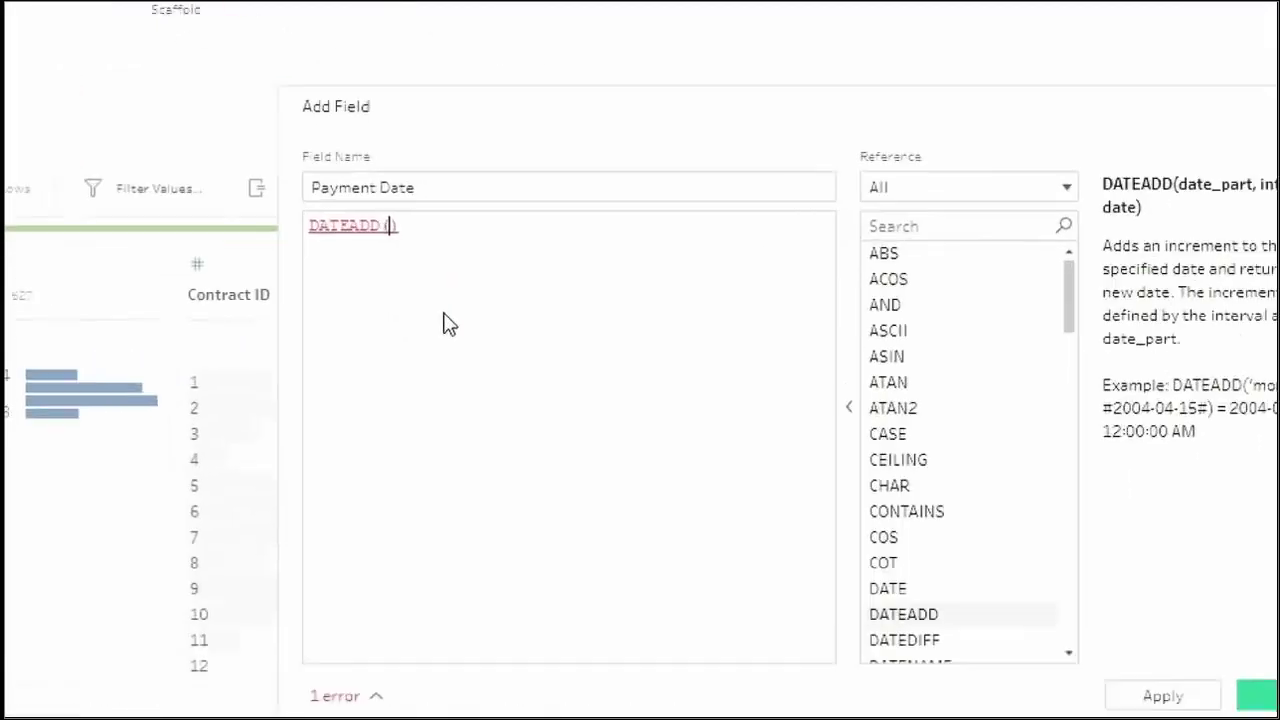
{"action": "type", "text": "'month"}
{"action": "type", "text": "', num"}
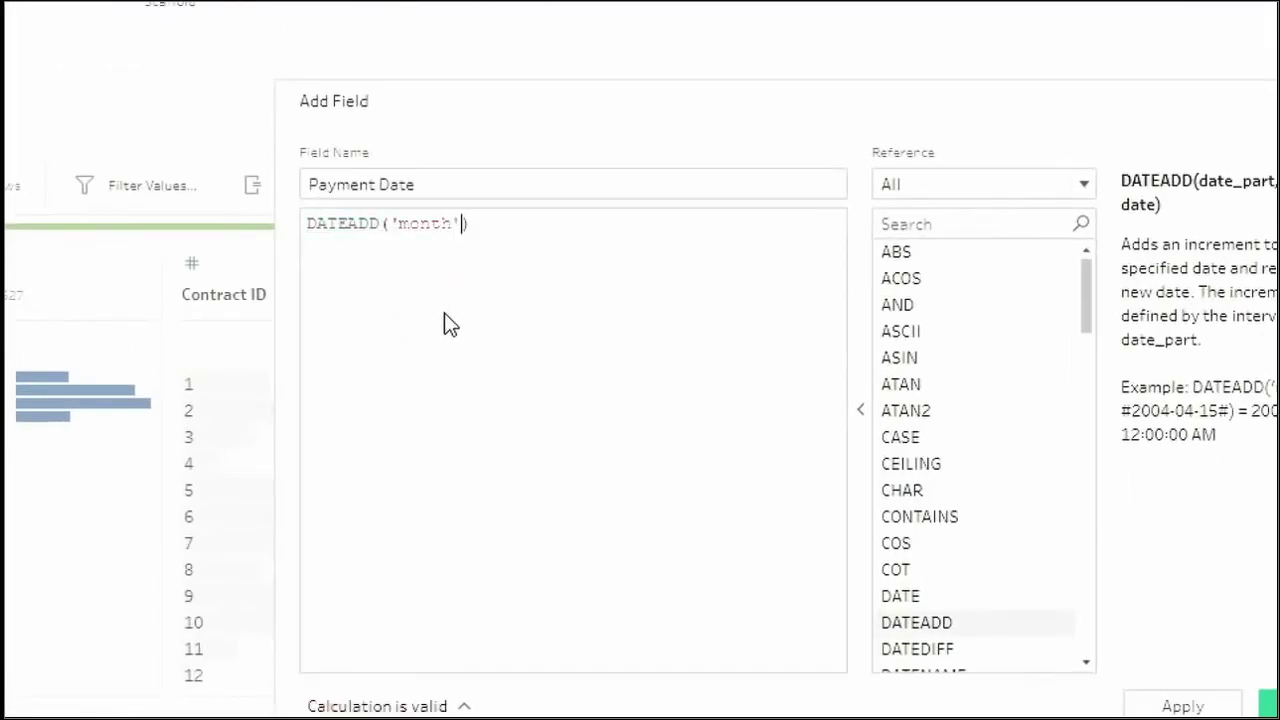
{"action": "type", "text": "ber of Months]"}
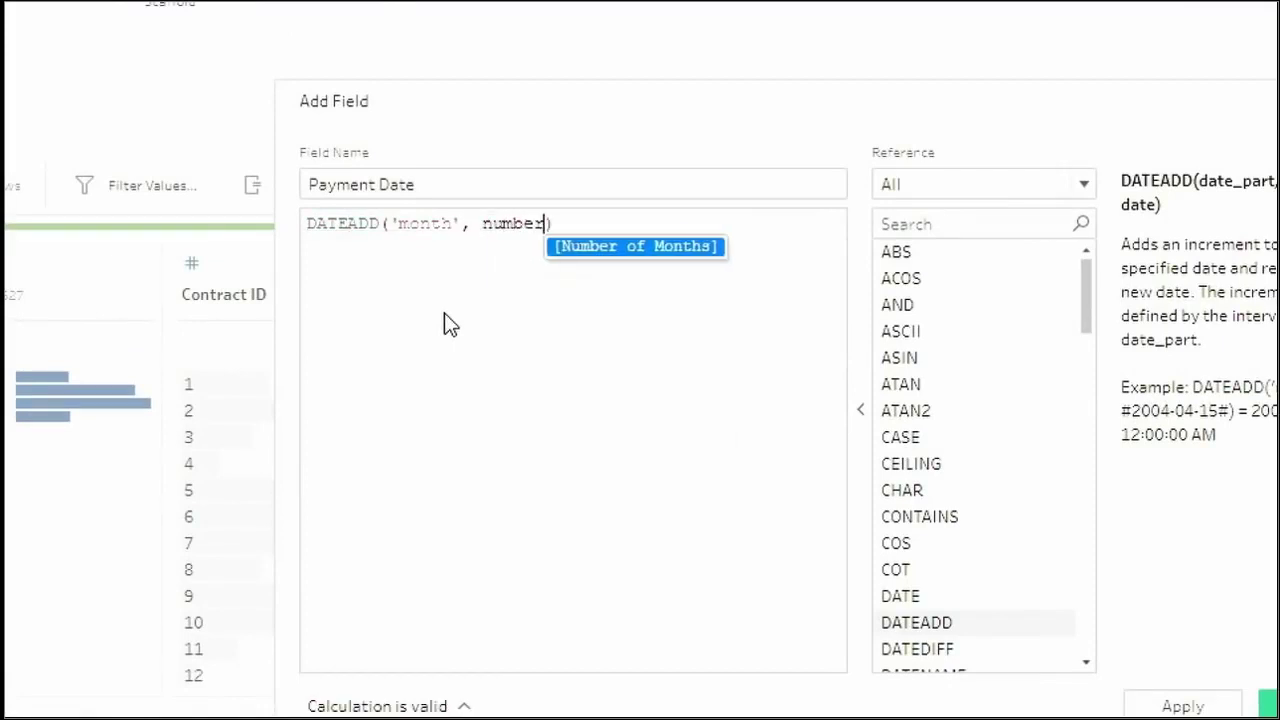
{"action": "key", "text": "Return"}
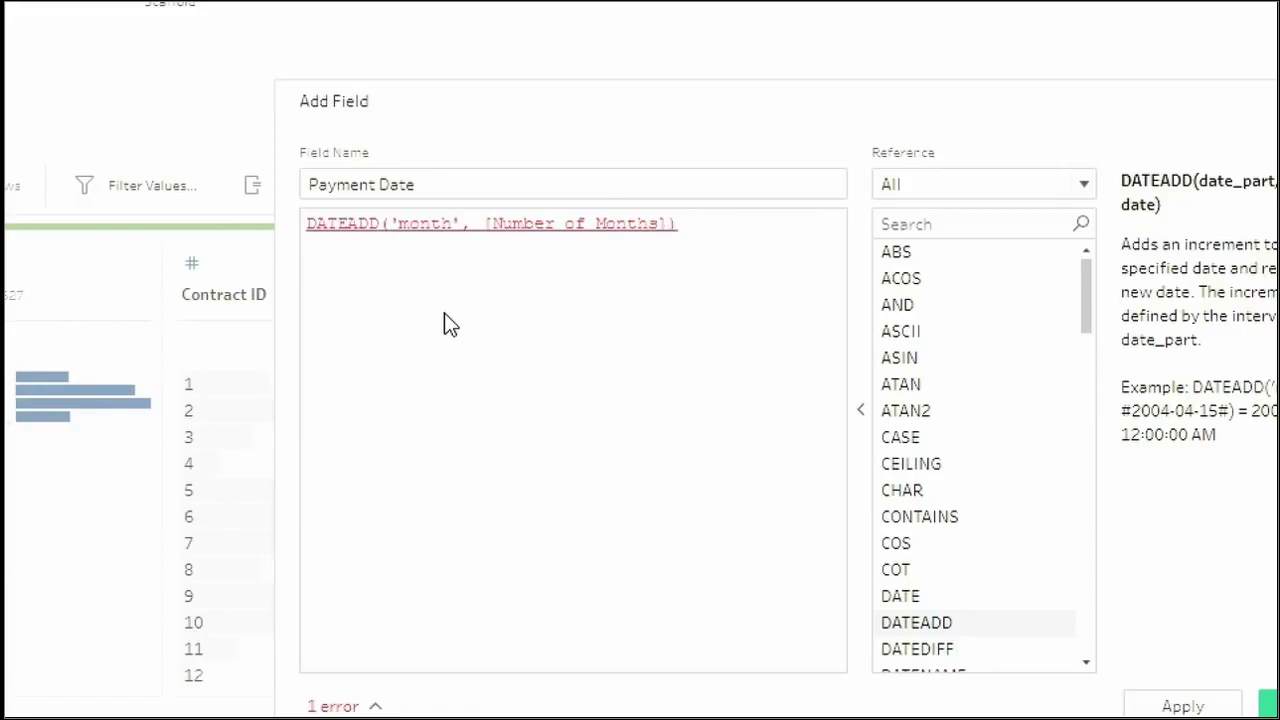
{"action": "key", "text": "BackSpace"}
{"action": "key", "text": "Return"}
{"action": "type", "text": ", star"}
{"action": "key", "text": "Return"}
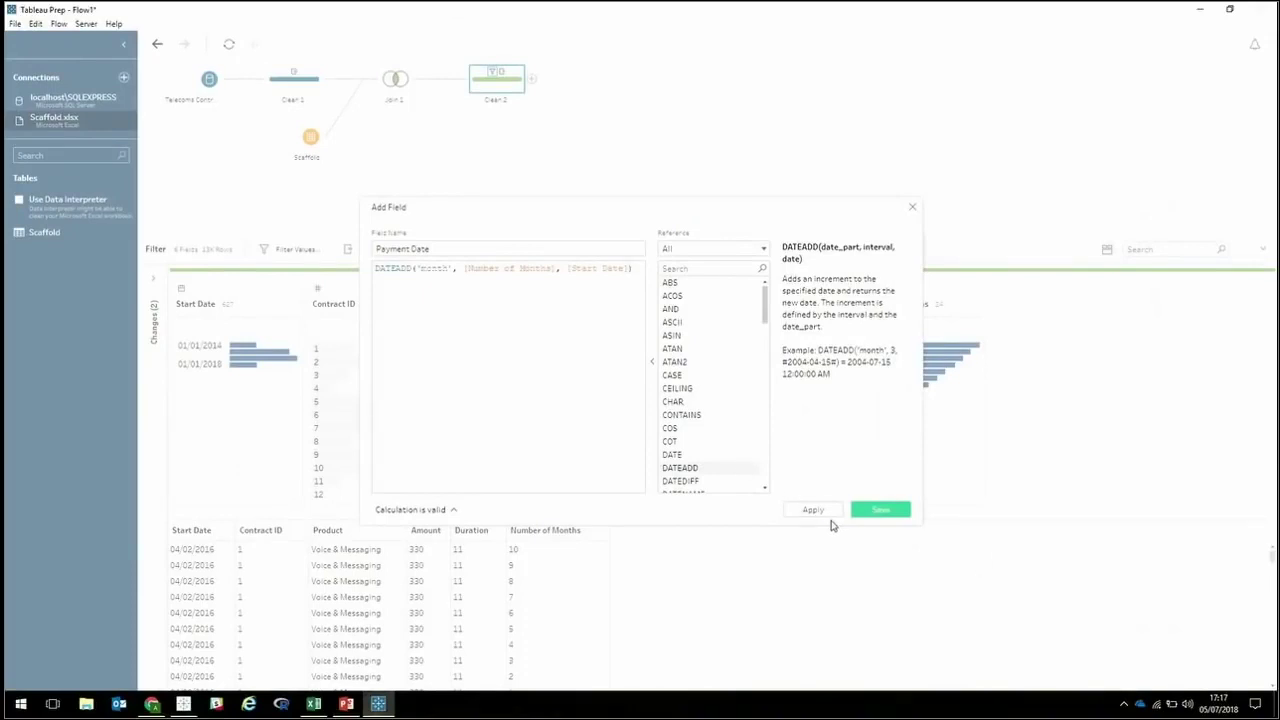
{"action": "left_click", "coordinate": [811, 510]}
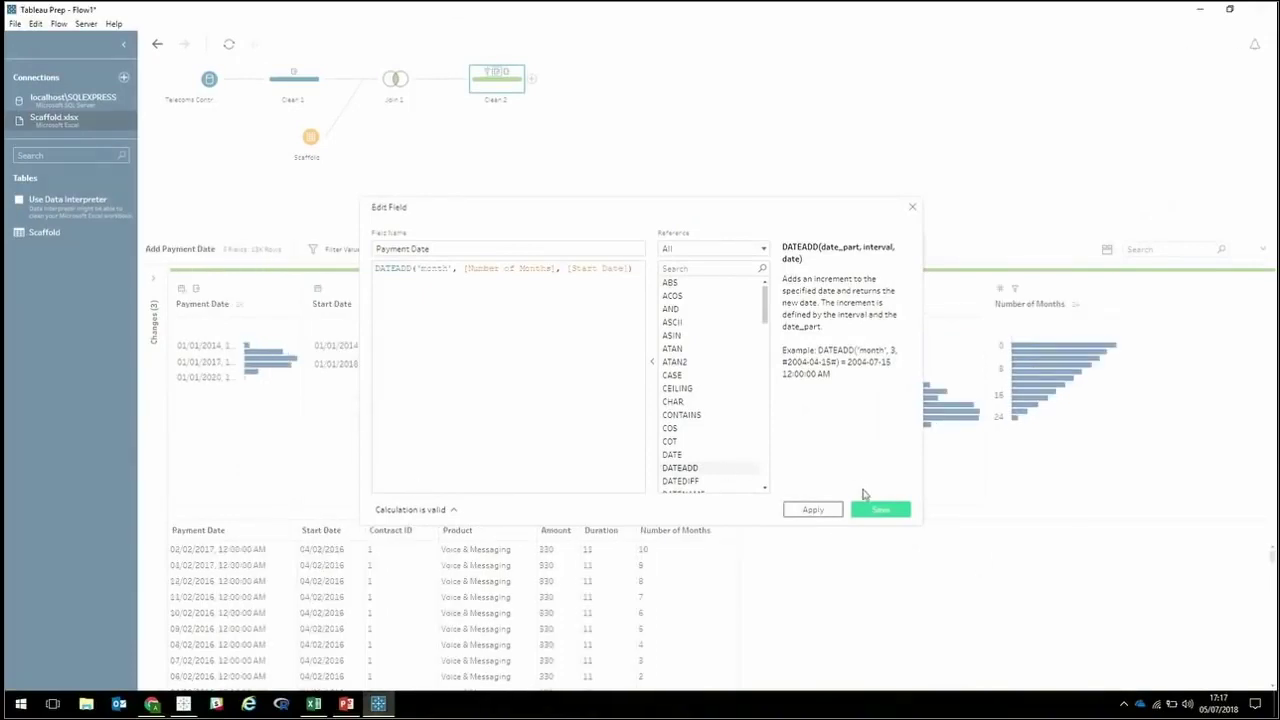
{"action": "left_click", "coordinate": [879, 510]}
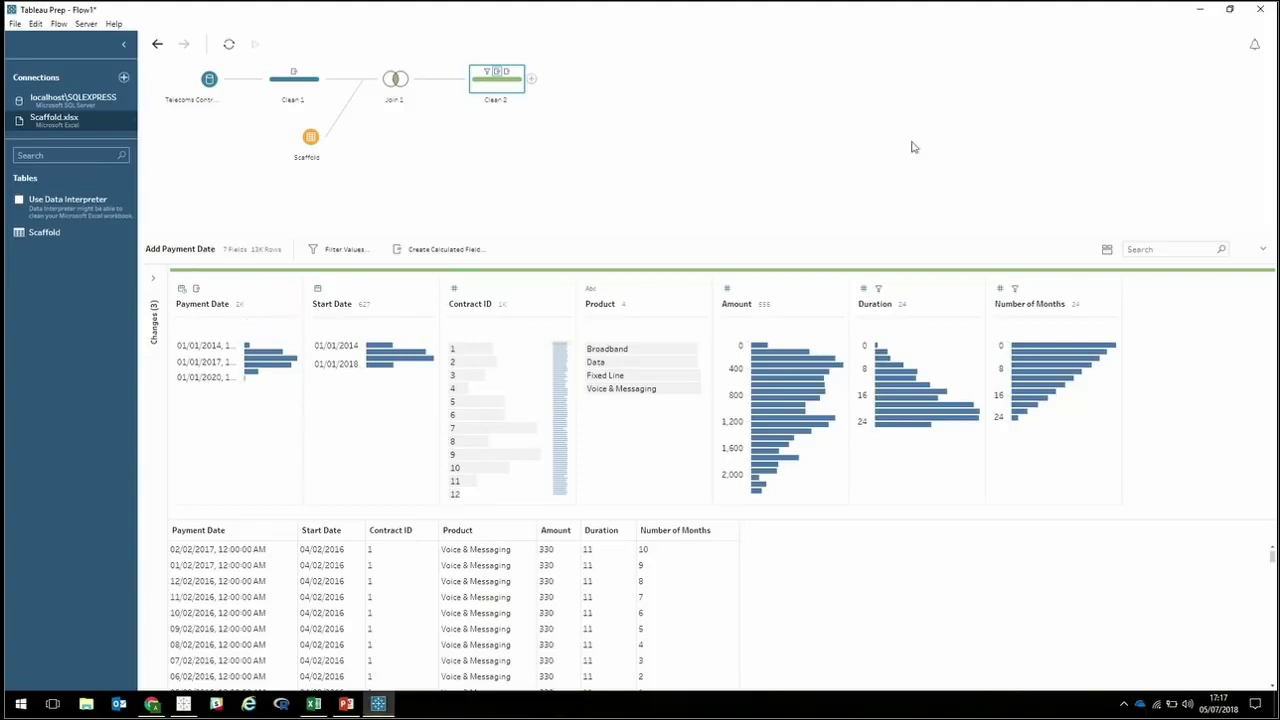
{"action": "left_click", "coordinate": [759, 290]}
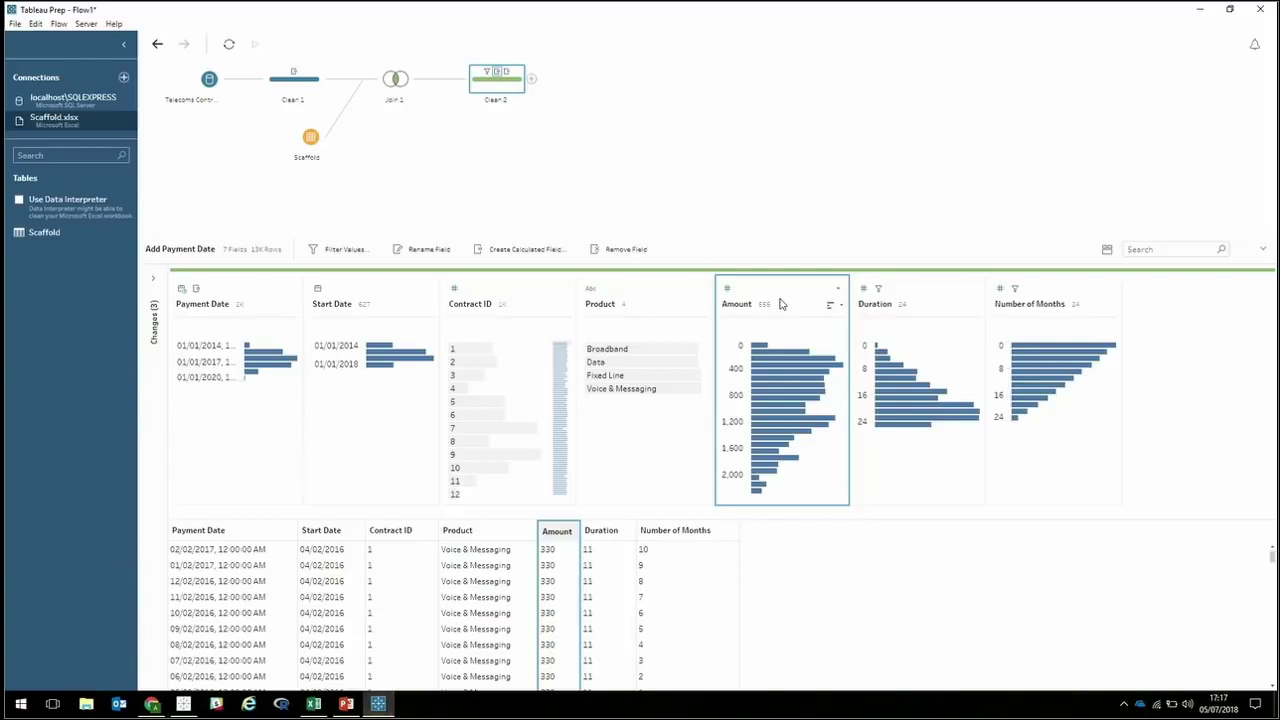
Add a Monthly Payment field calculated as [Amount]/[Duration].
{"action": "left_click", "coordinate": [478, 249]}
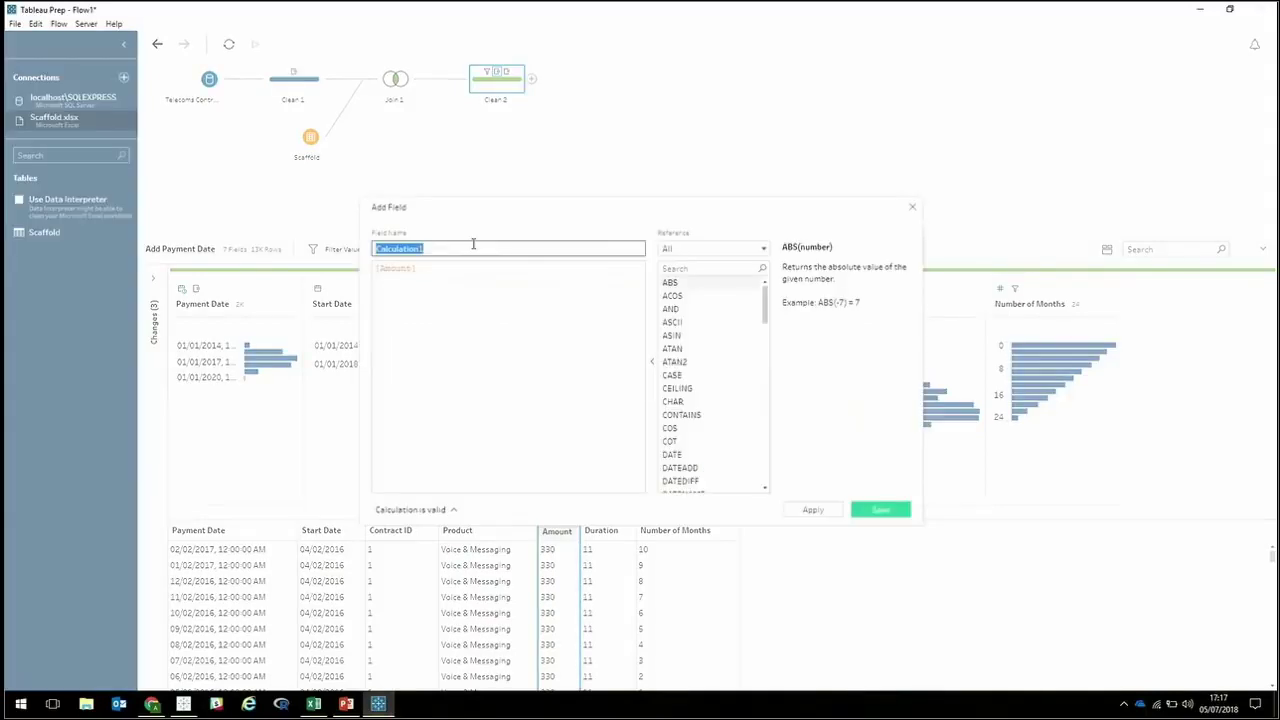
{"action": "left_click", "coordinate": [453, 272]}
{"action": "type", "text": "/Duration"}
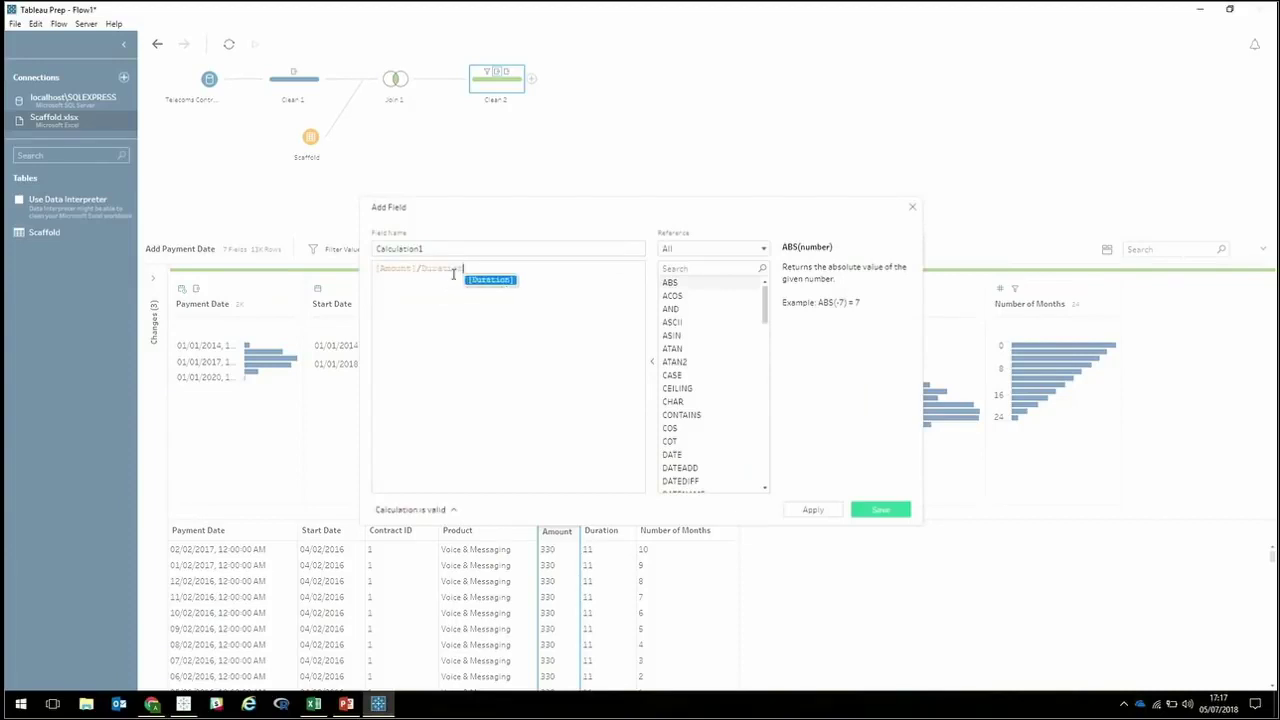
{"action": "left_click", "coordinate": [465, 280]}
{"action": "left_click", "coordinate": [449, 247]}
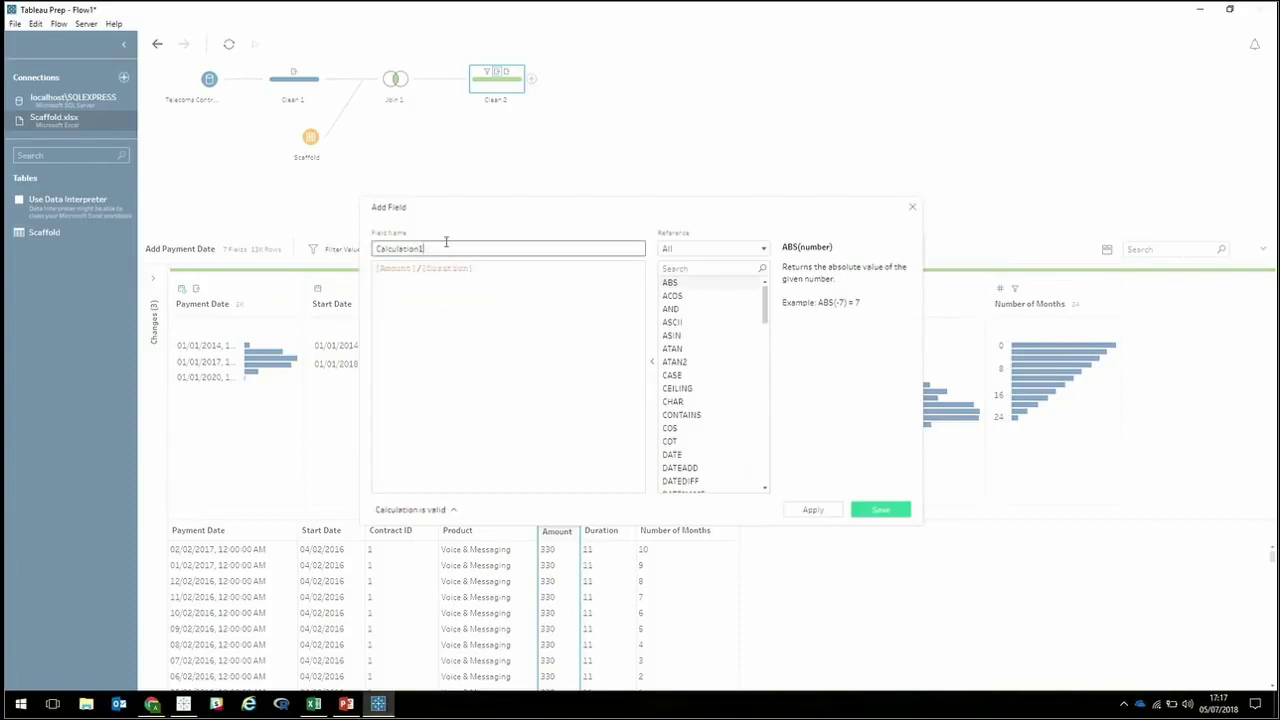
{"action": "type", "text": "Monthly Payment"}
{"action": "left_click", "coordinate": [880, 509]}
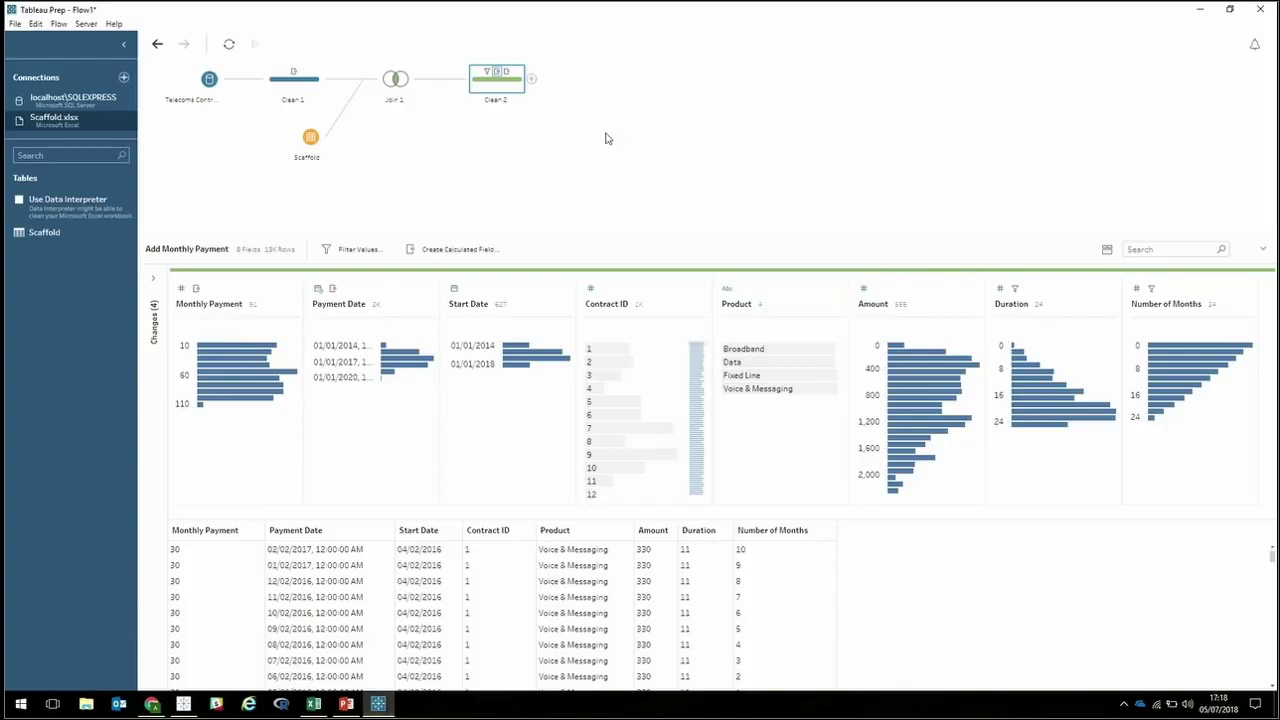
{"action": "right_click", "coordinate": [521, 88]}
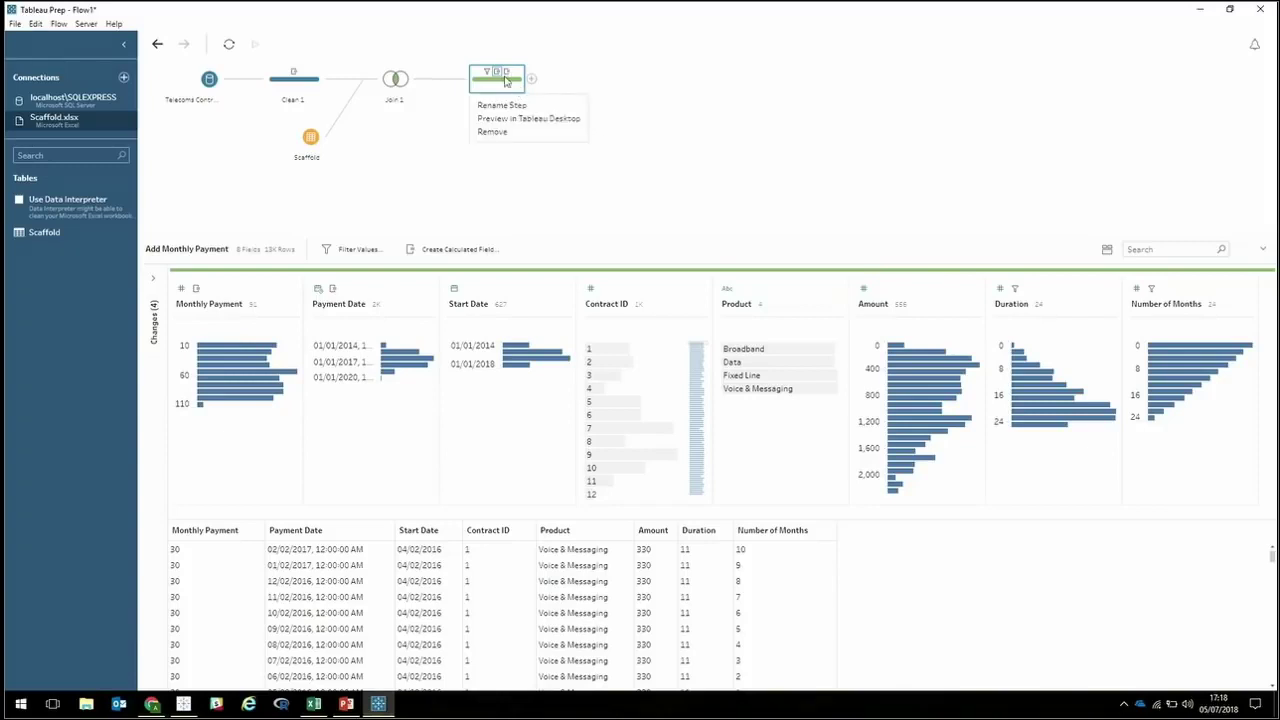
Run Clean 2 to a .hyper extract and open it in Tableau Desktop.
{"action": "left_click", "coordinate": [558, 120]}
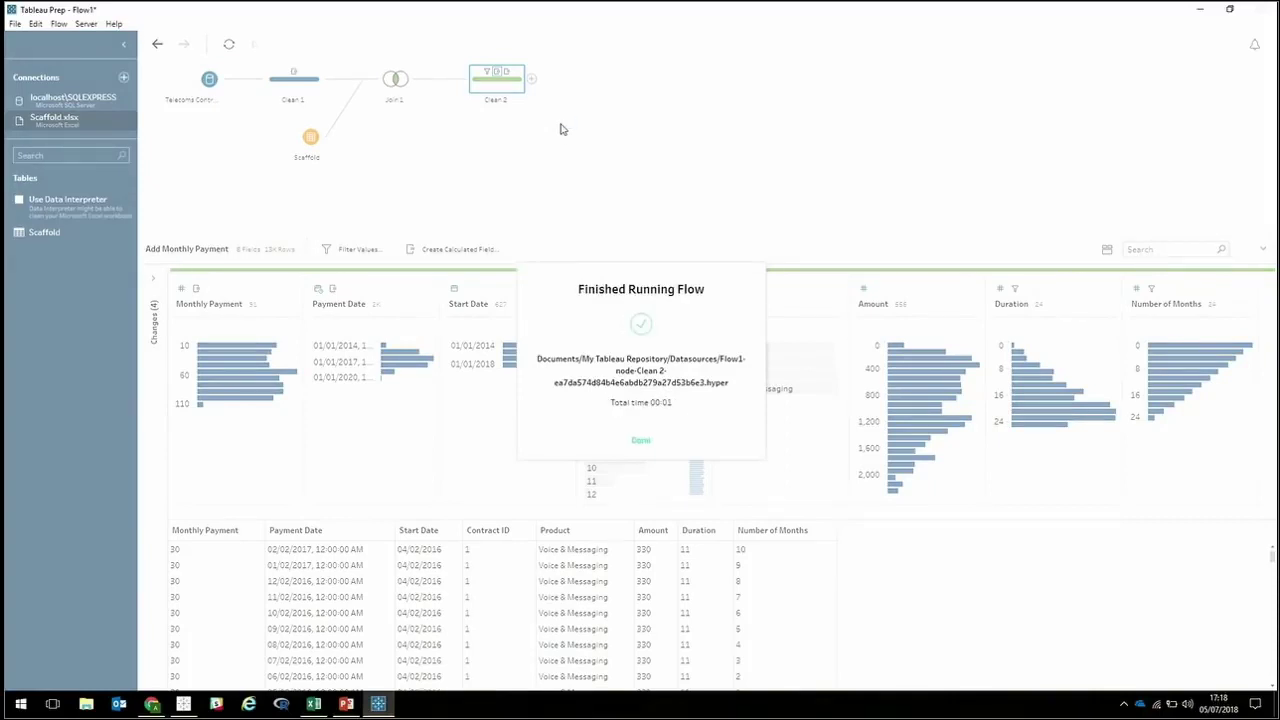
{"action": "left_click", "coordinate": [641, 440]}
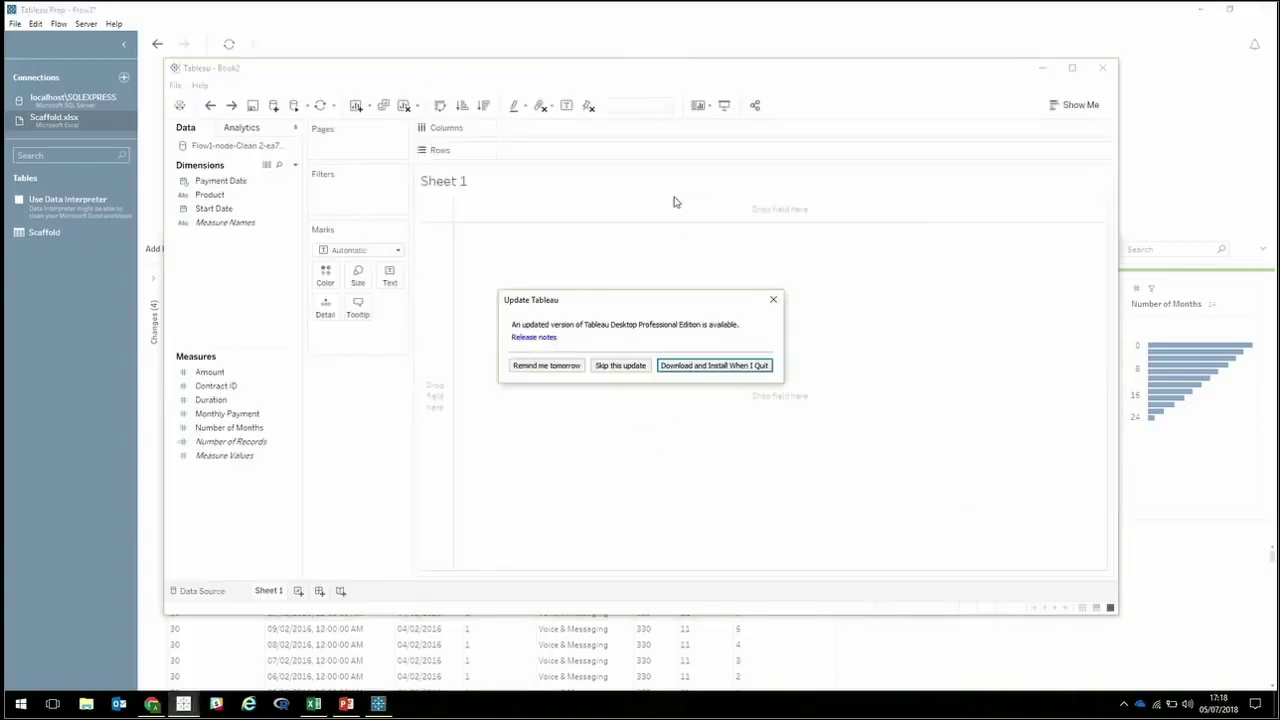
Plot Monthly Payment against continuous month of Payment Date, coloured by Product.
{"action": "left_click", "coordinate": [773, 299]}
{"action": "left_click_drag", "start_coordinate": [609, 76], "coordinate": [611, 7]}
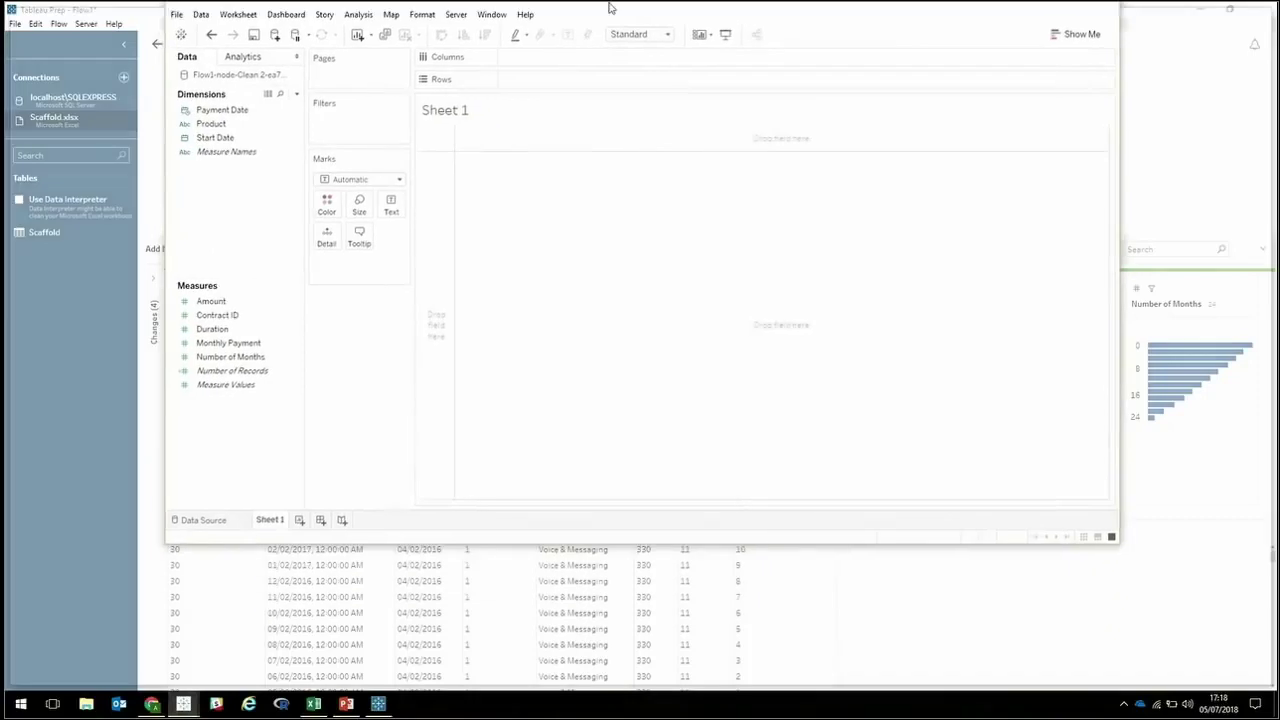
{"action": "left_click_drag", "start_coordinate": [75, 421], "coordinate": [286, 434]}
{"action": "left_click_drag", "start_coordinate": [55, 125], "coordinate": [446, 68]}
{"action": "double_click", "coordinate": [625, 412]}
{"action": "left_click_drag", "start_coordinate": [52, 133], "coordinate": [167, 217]}
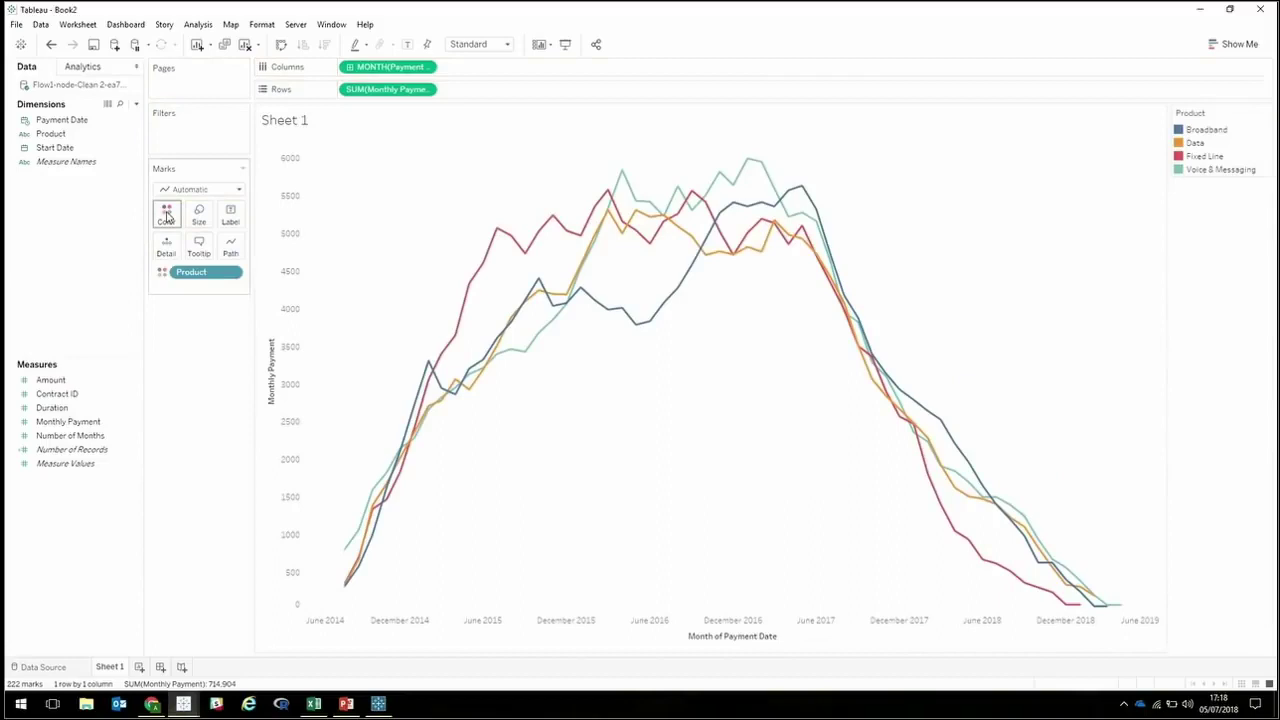
Switch the marks to stacked Area and present the Subscriptions Revenue slide full screen.
{"action": "left_click", "coordinate": [217, 190]}
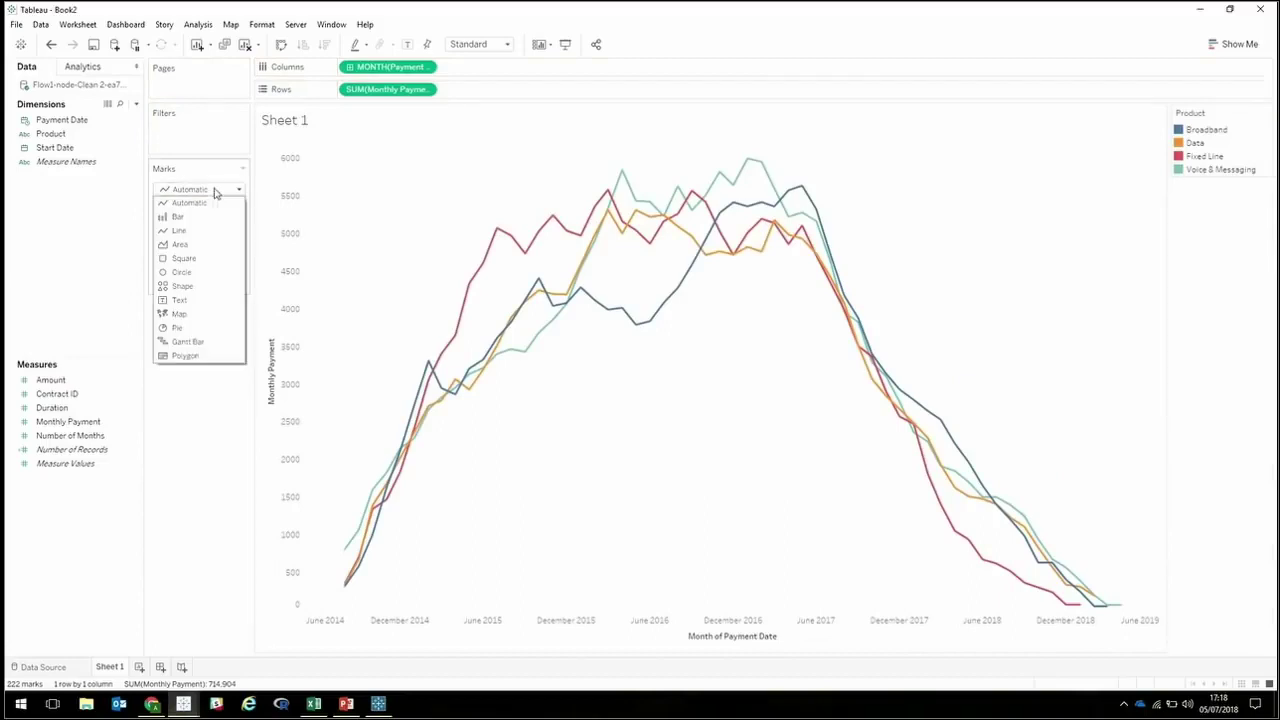
{"action": "left_click", "coordinate": [179, 245]}
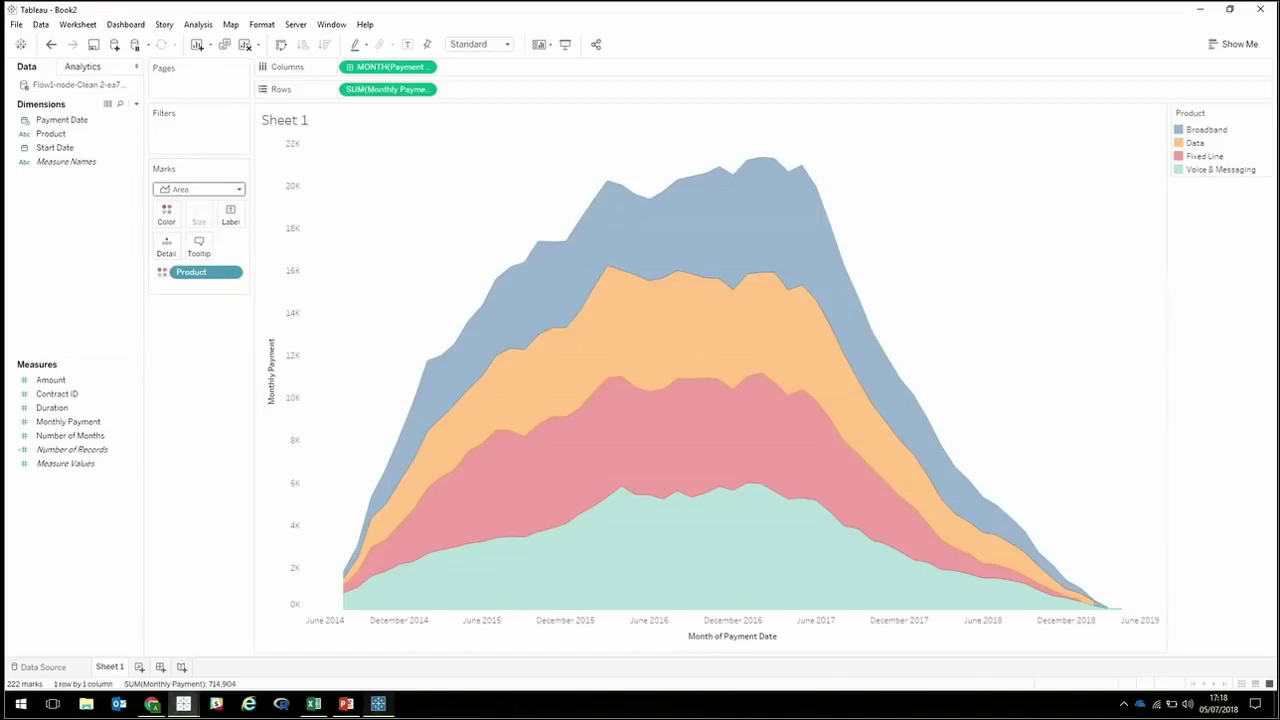
{"action": "left_click", "coordinate": [346, 703]}
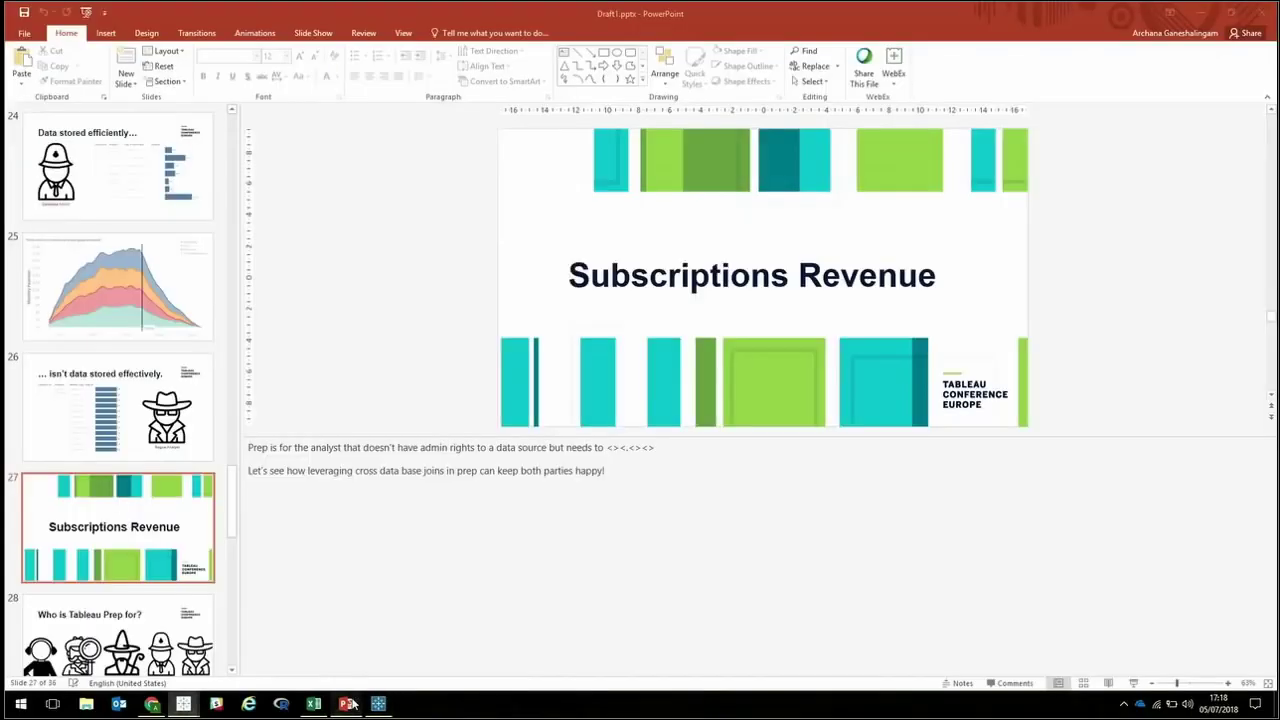
{"action": "left_click", "coordinate": [1133, 683]}
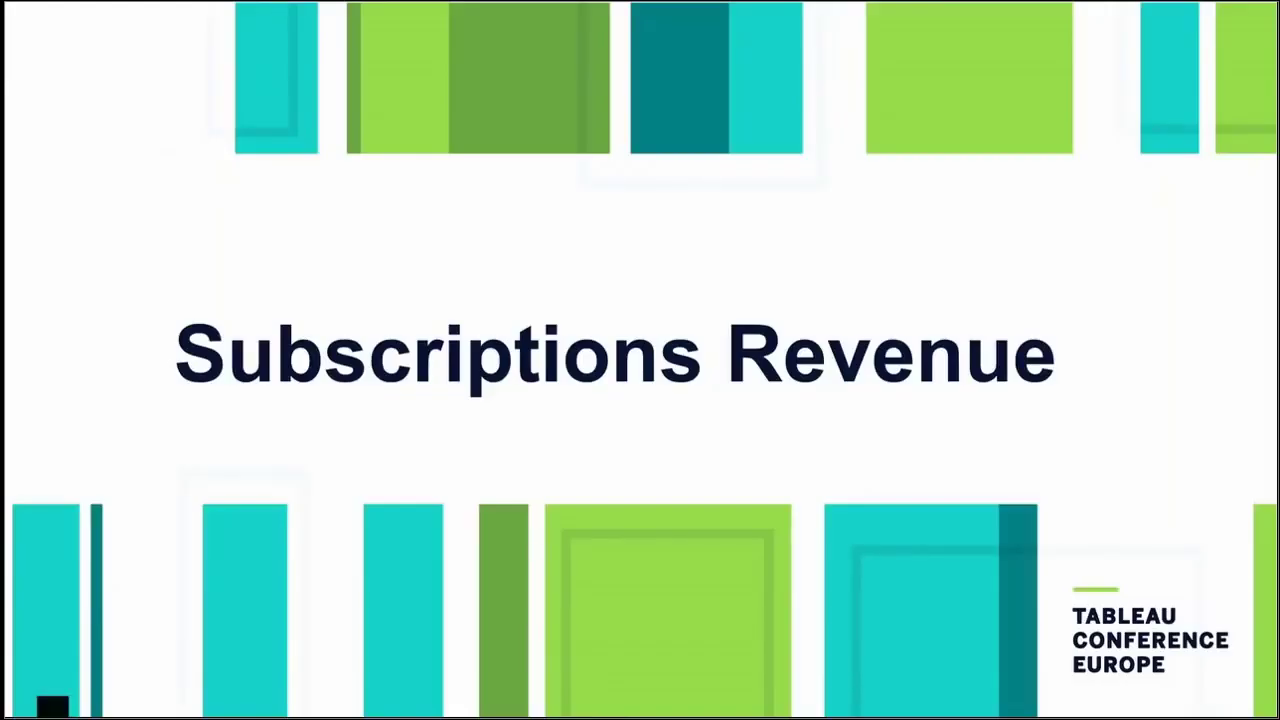